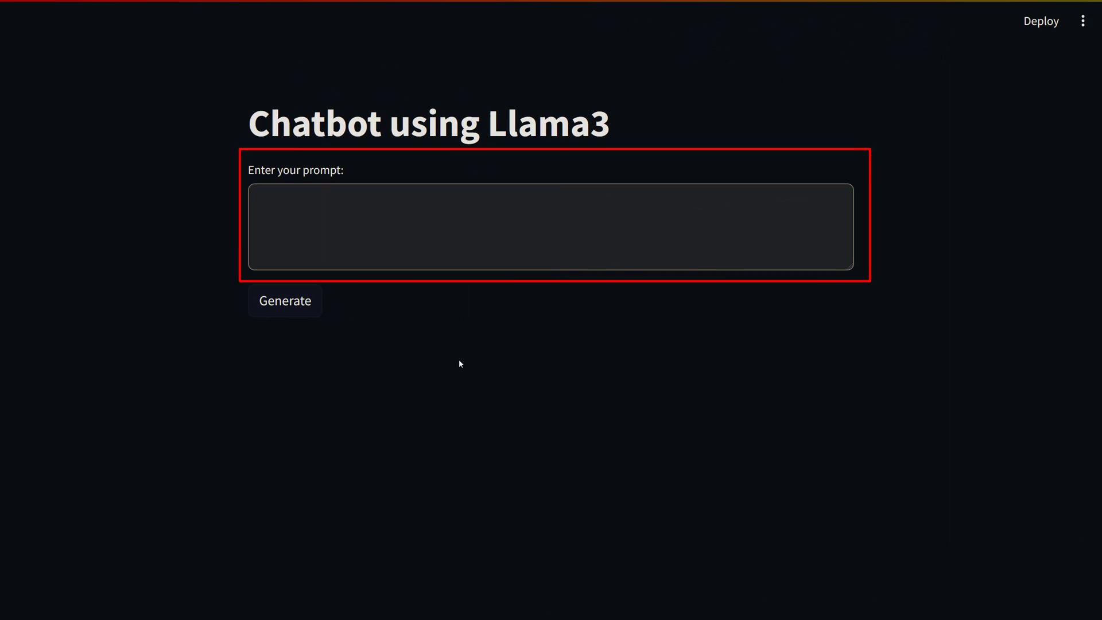
- Ask the chatbot 'Hi, who are you?' and get Llama's self-introduction
left_click(368, 224)
type("Hi")
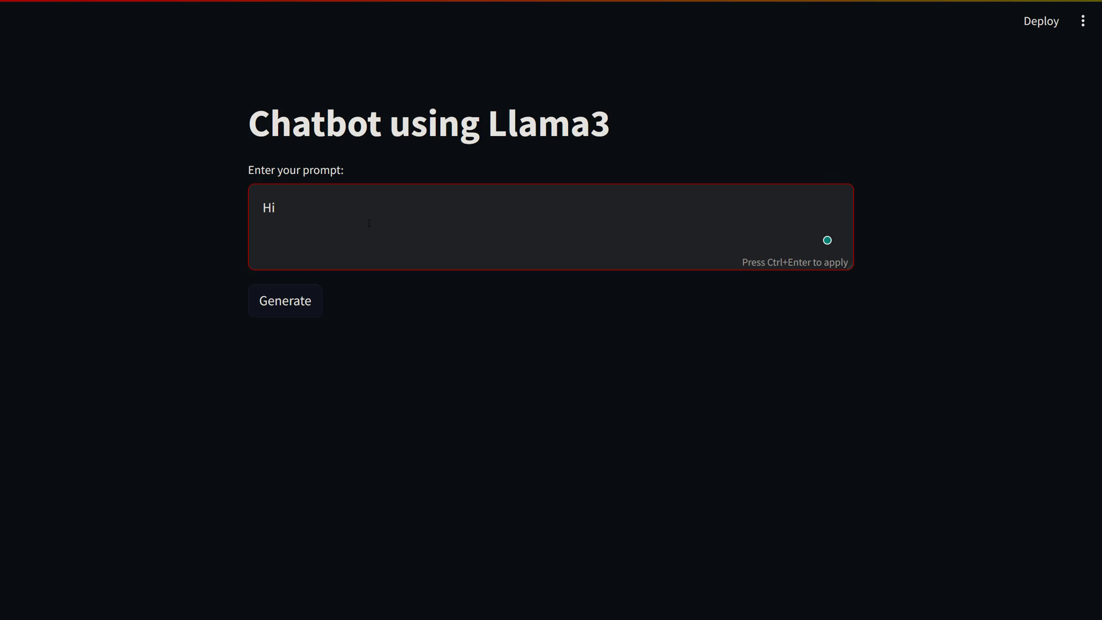
type(", who are you?")
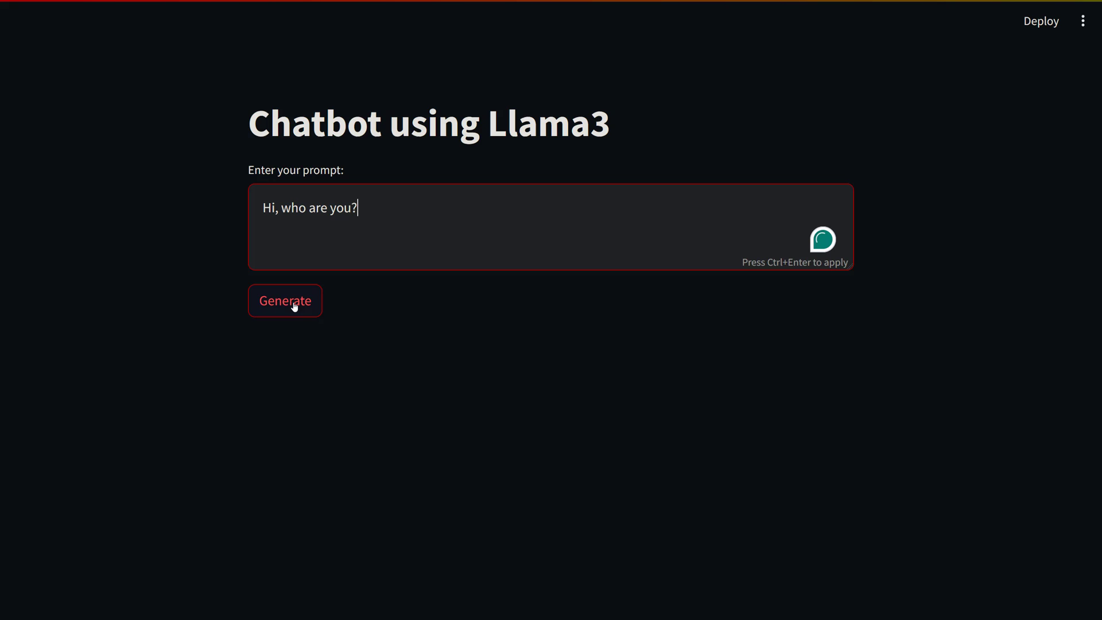
left_click(294, 303)
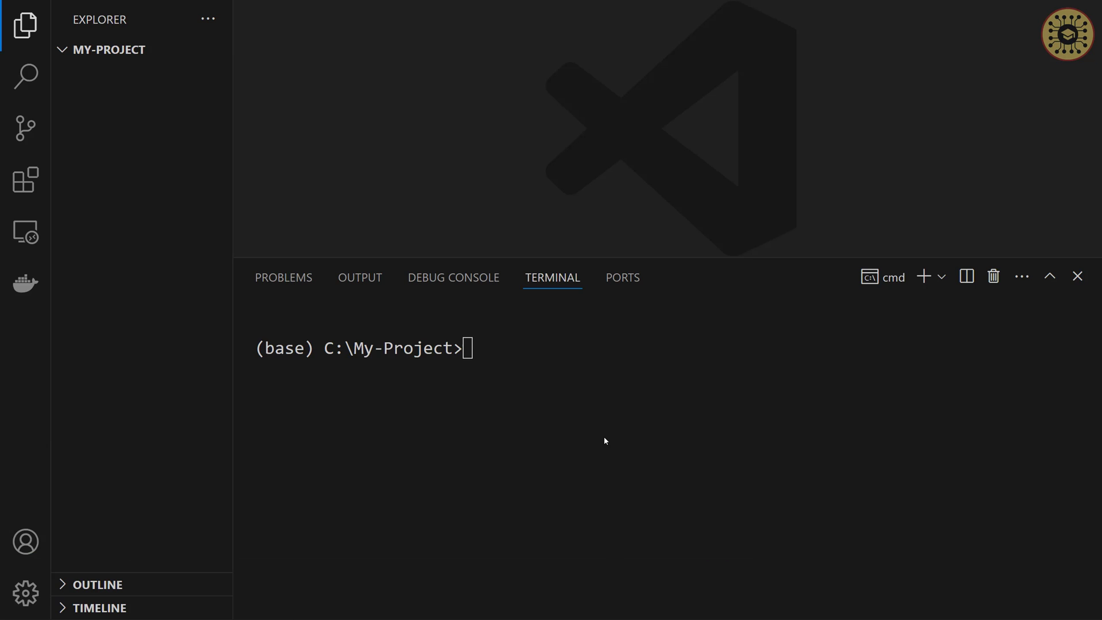
- Decline recreating the existing llama3 conda environment, then activate it, clearing the terminal
left_click(604, 440)
type("conda ")
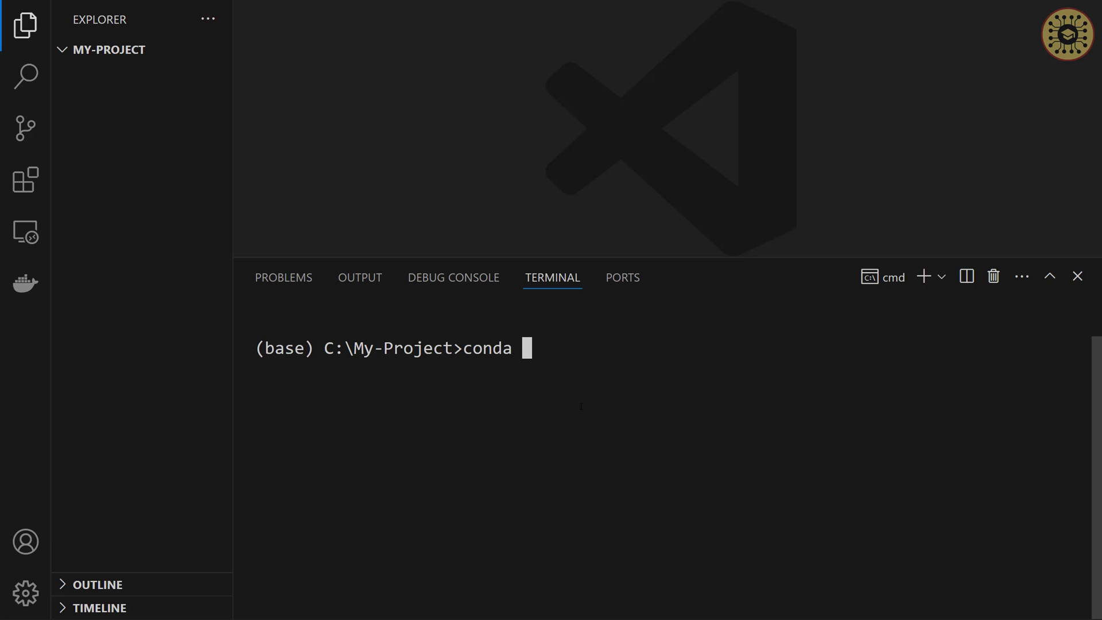
type("create -")
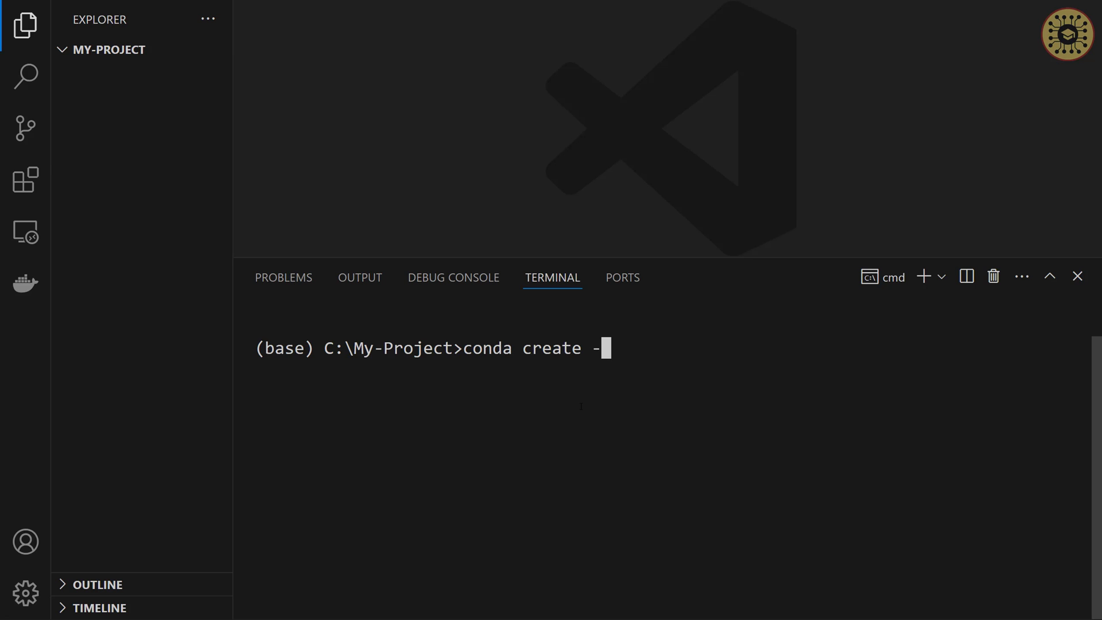
type("n lla")
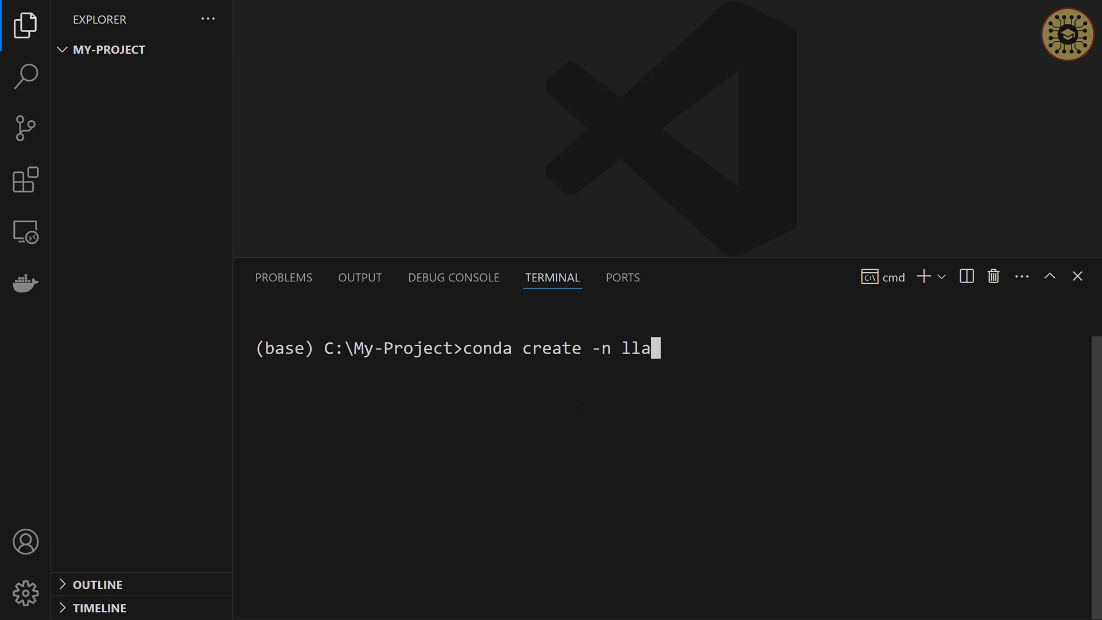
type("ma3")
key("Return")
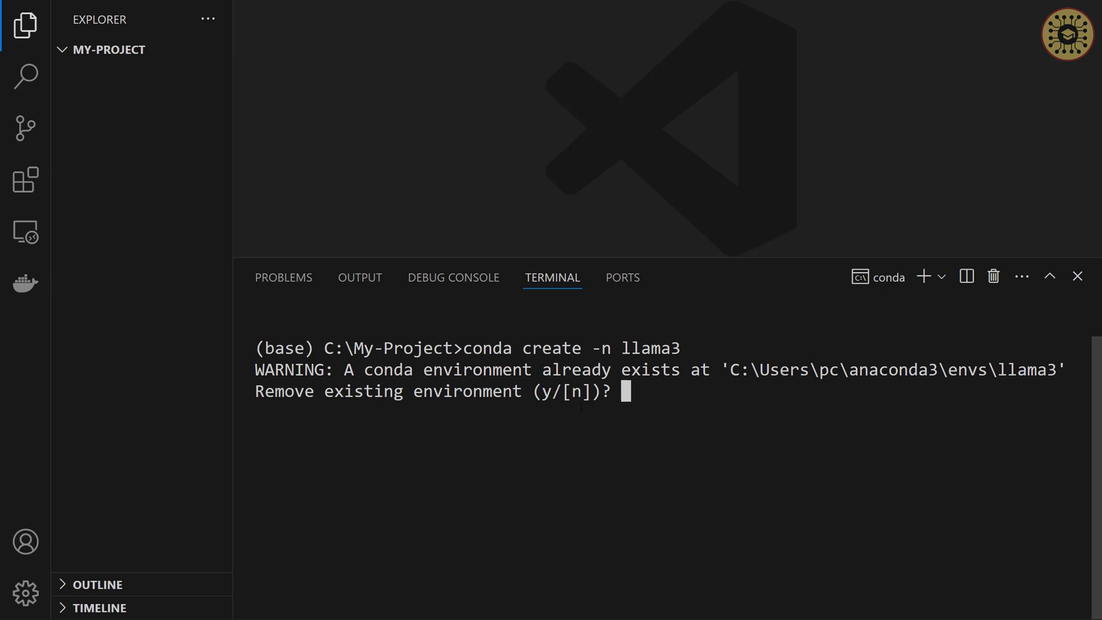
type("n")
key("Return")
type("cls")
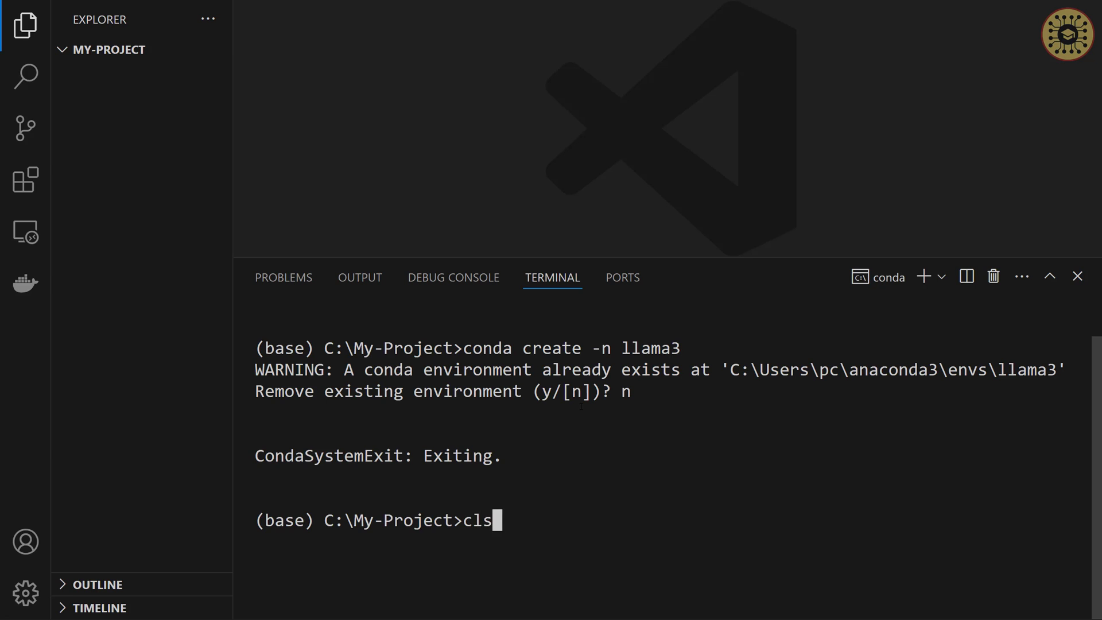
key("Return")
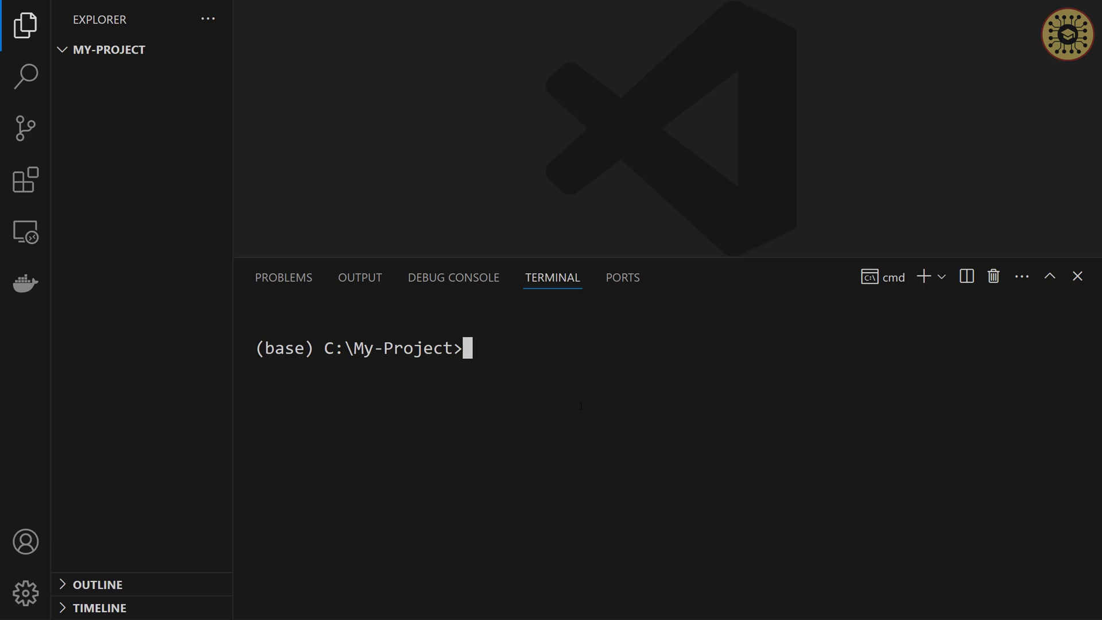
type("conda ac")
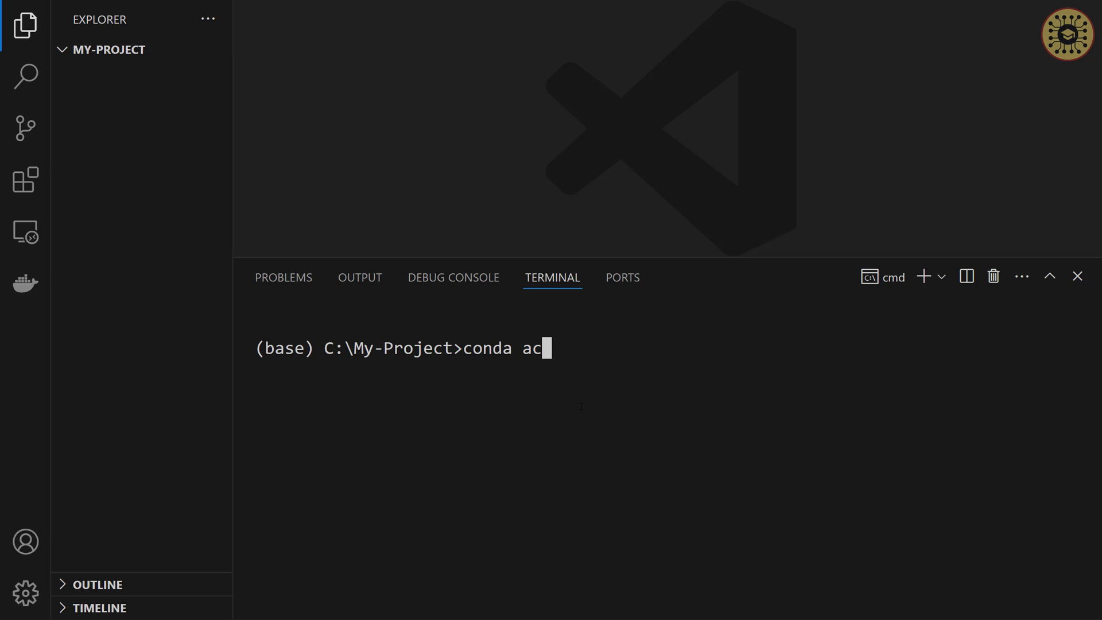
type("tivate lla")
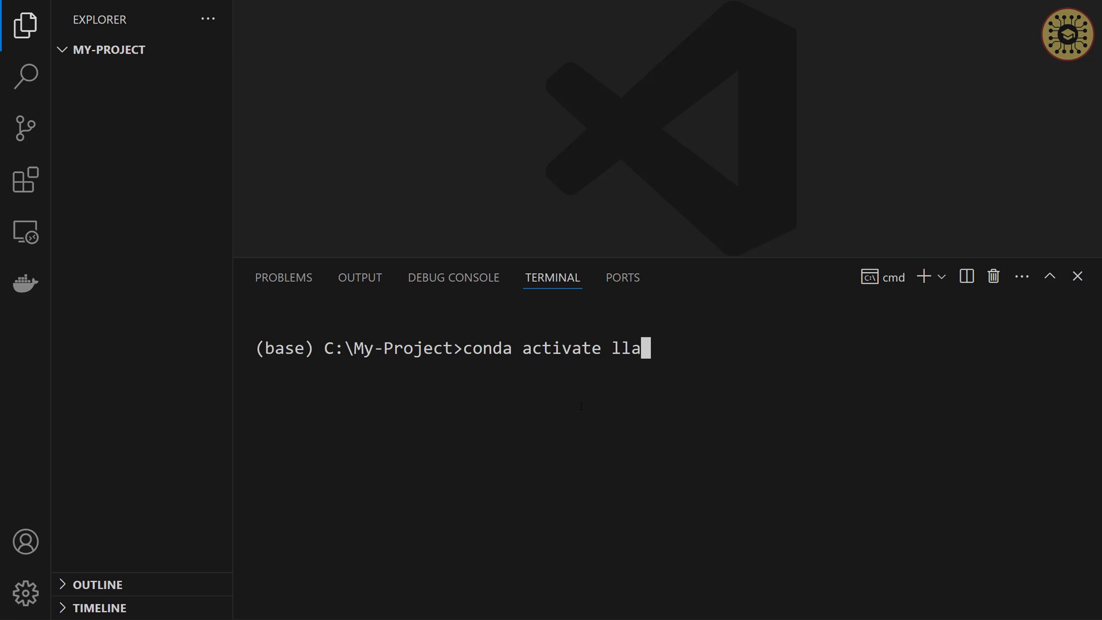
type("ma3")
key("Return")
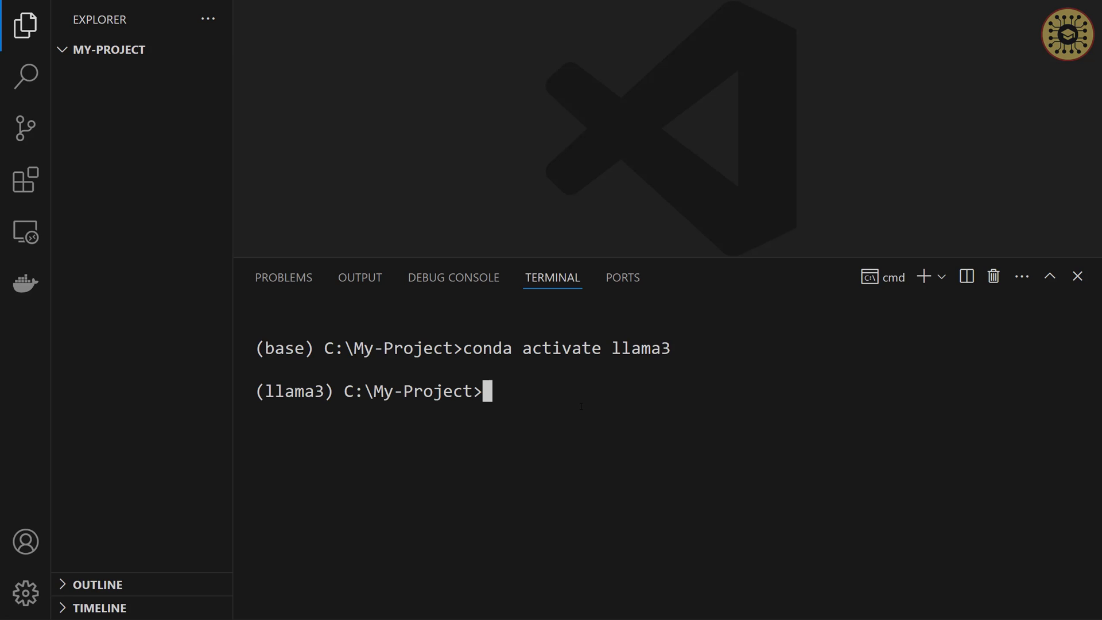
type("cls")
key("Return")
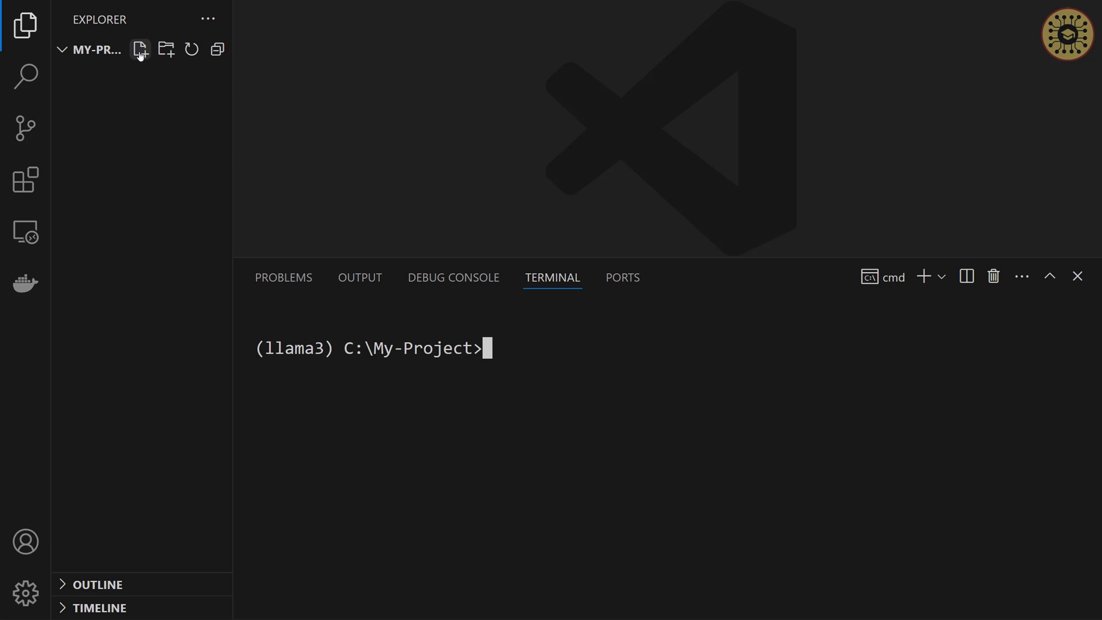
- Create requirements.txt listing langchain, langchain_community and streamlit
left_click(140, 50)
type("requir")
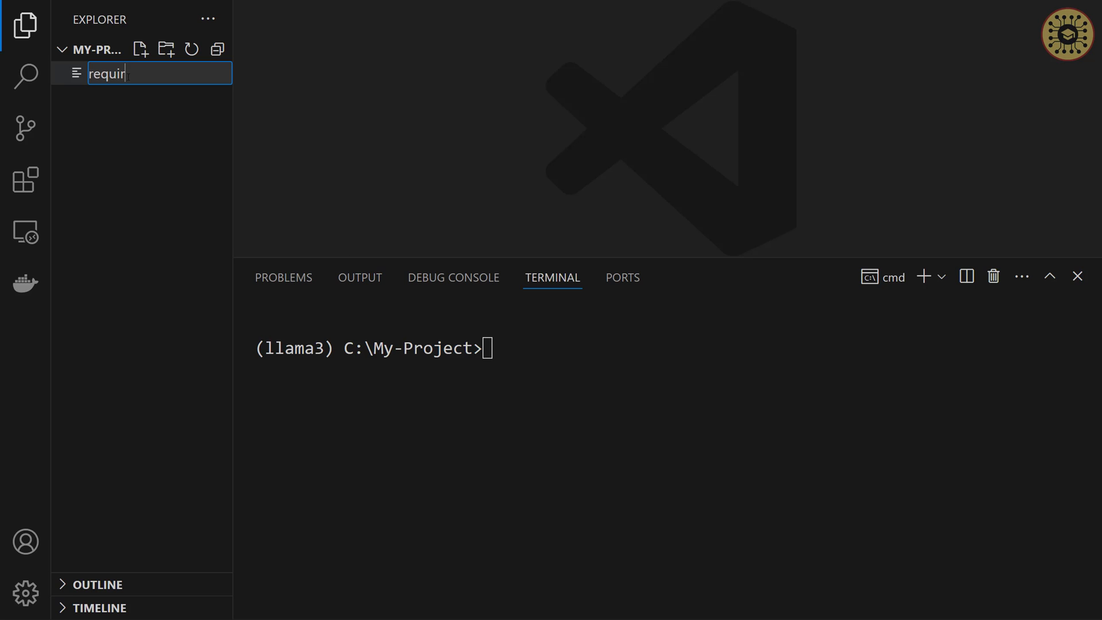
type("ements.txt")
key("Return")
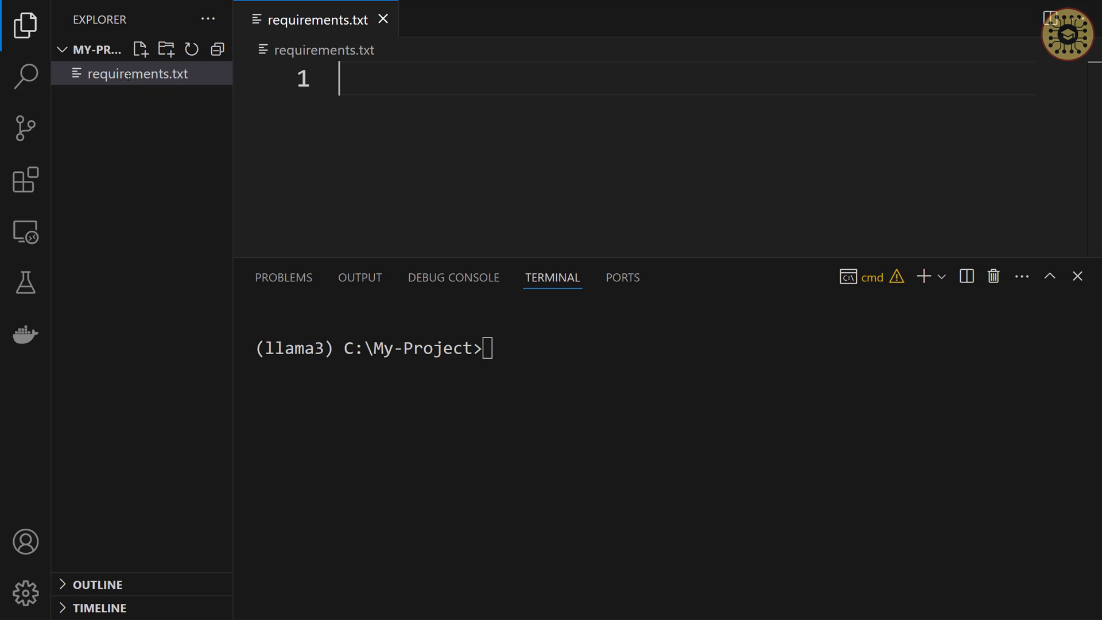
type("langc")
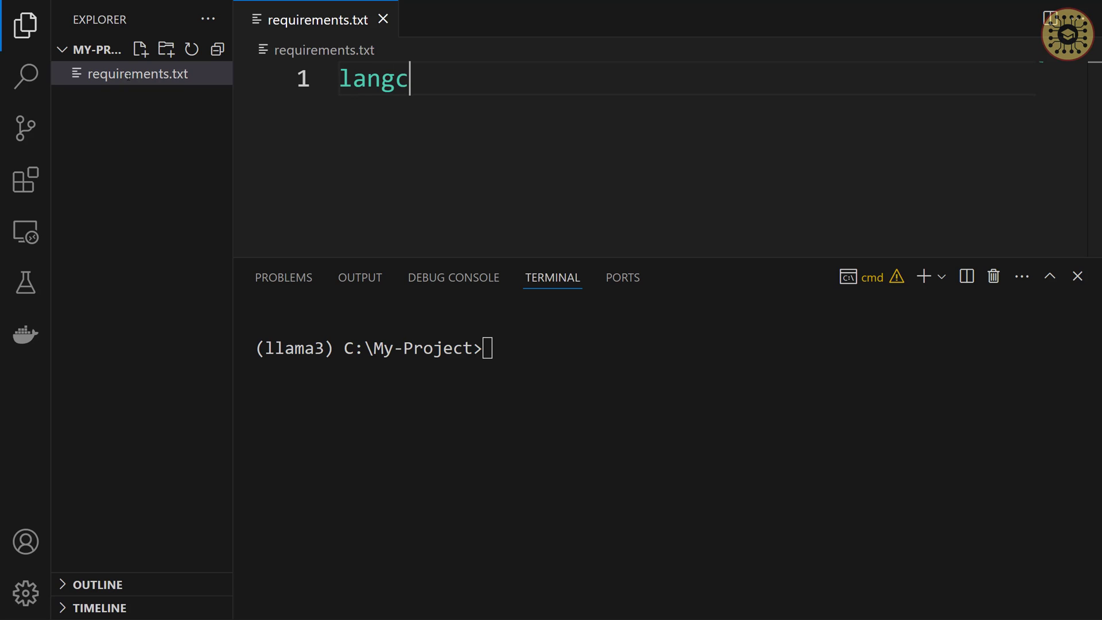
type("hain")
key("Return")
type("lan")
key("Tab")
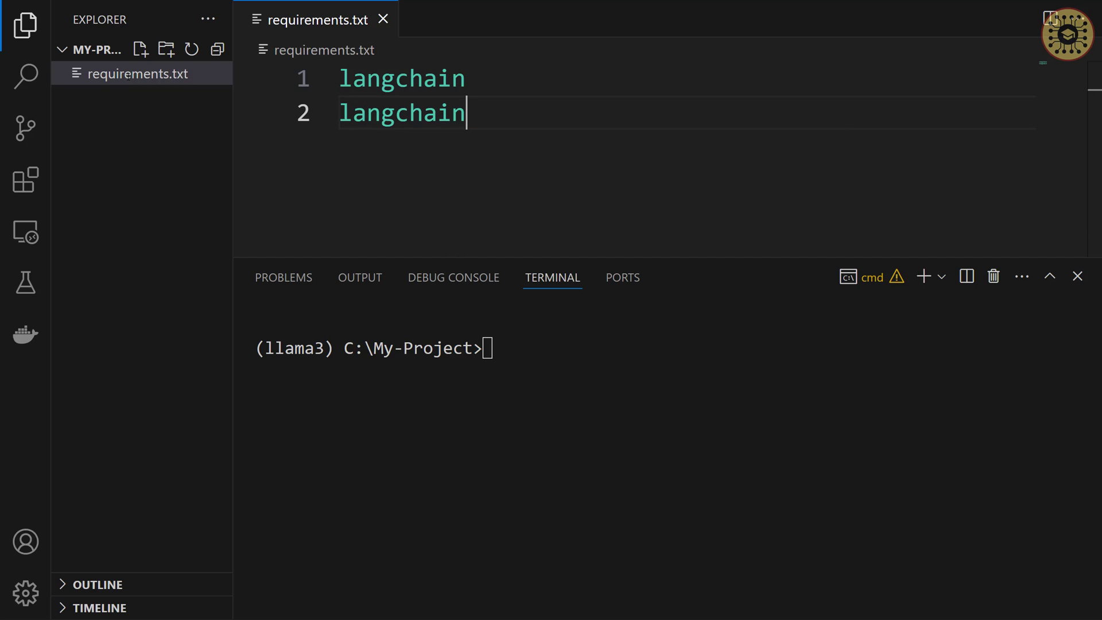
type("_commu")
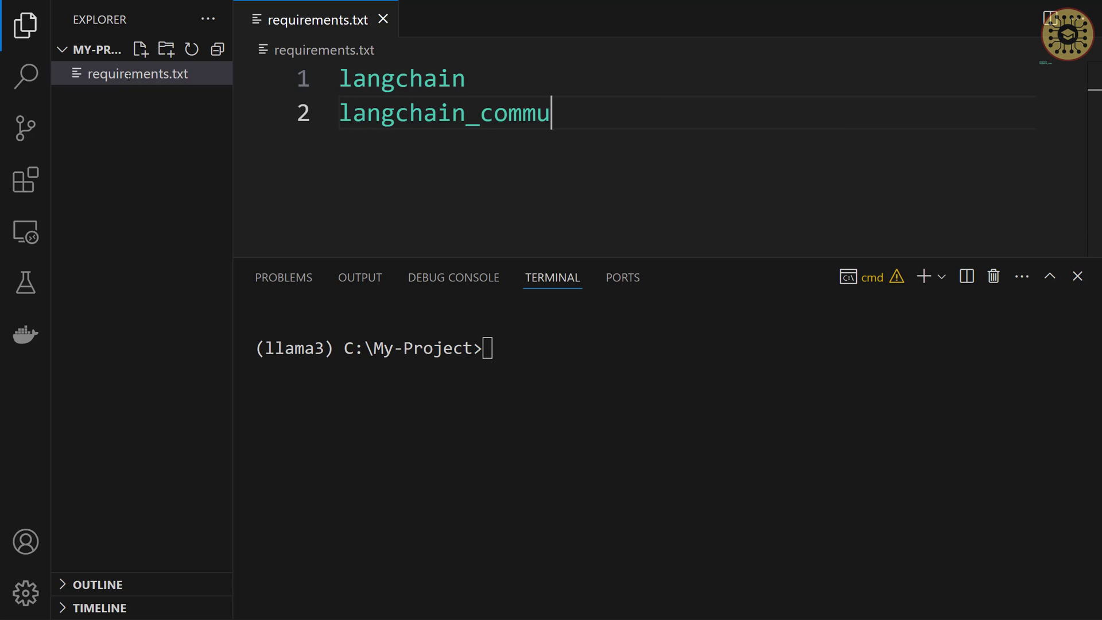
type("nity")
key("Return")
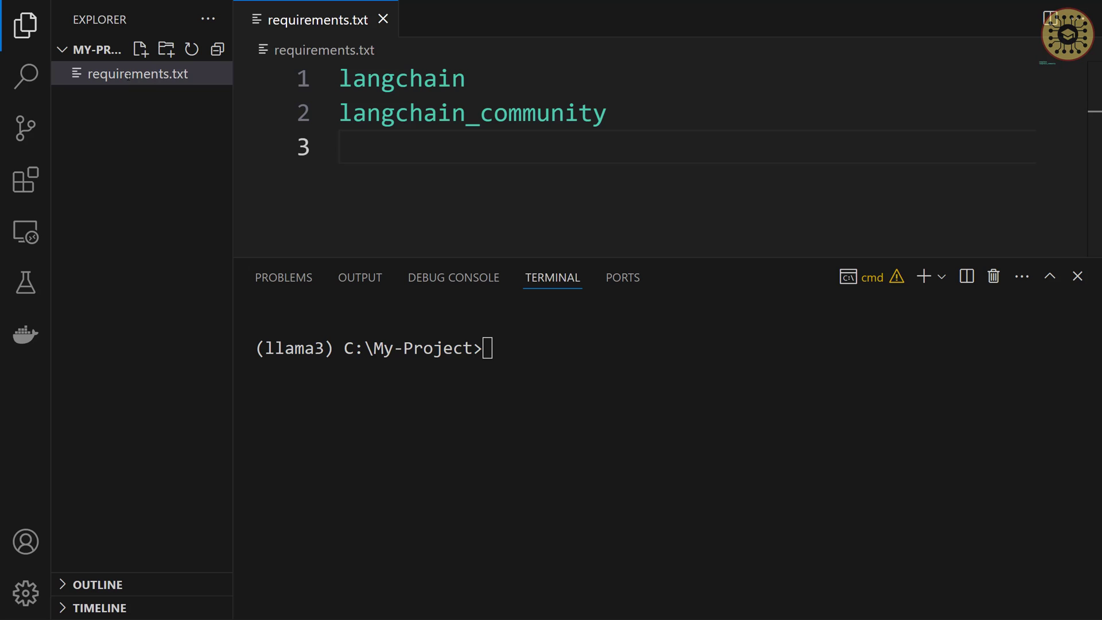
type("stream")
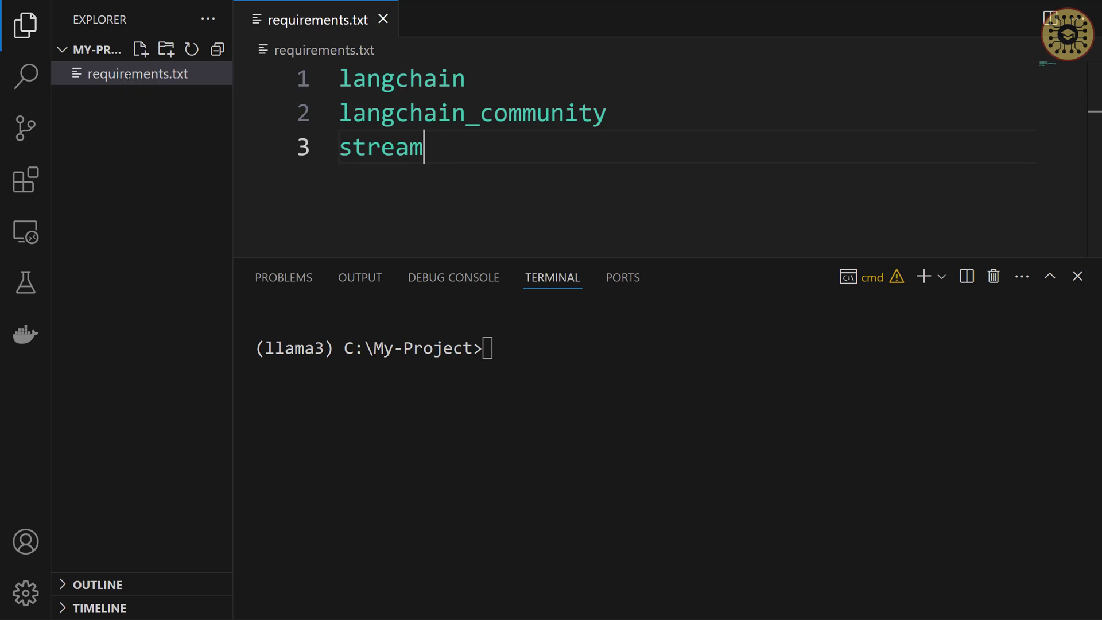
type("lit")
- Install the packages with 'pip install -r requirements.txt', then clear the terminal
key("ctrl+grave")
type("pip instal")
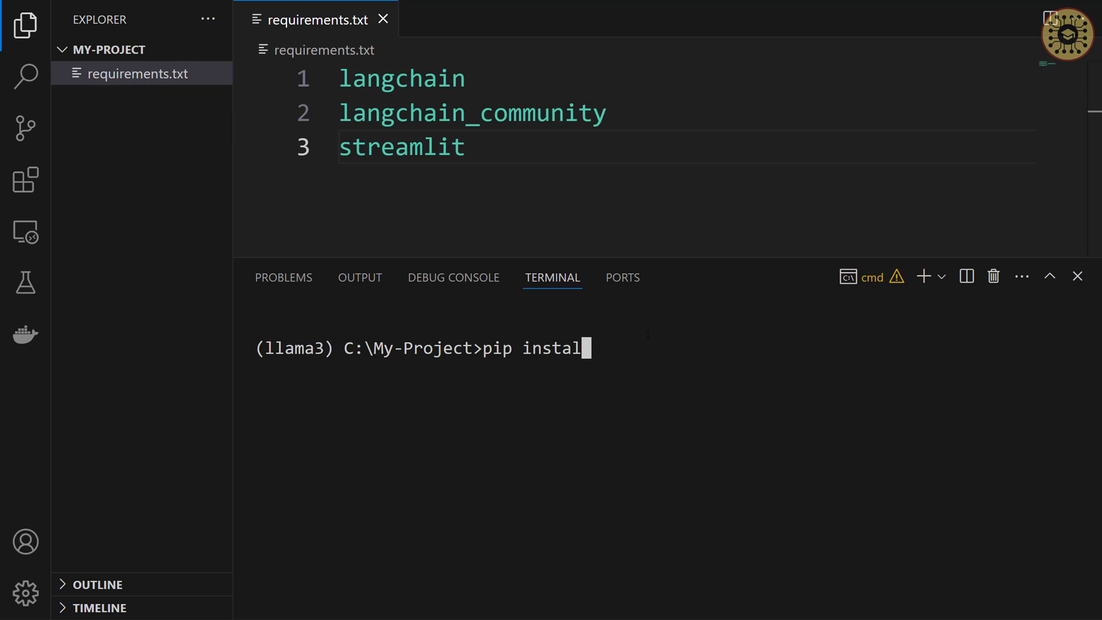
type("l -r ")
type("re")
key("Tab")
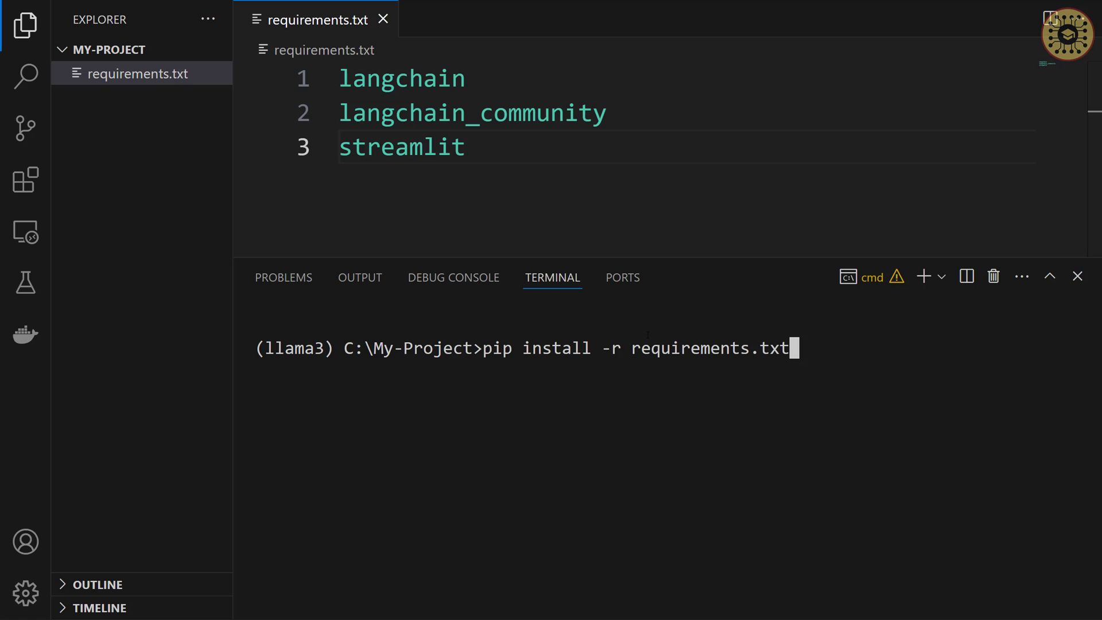
key("Return")
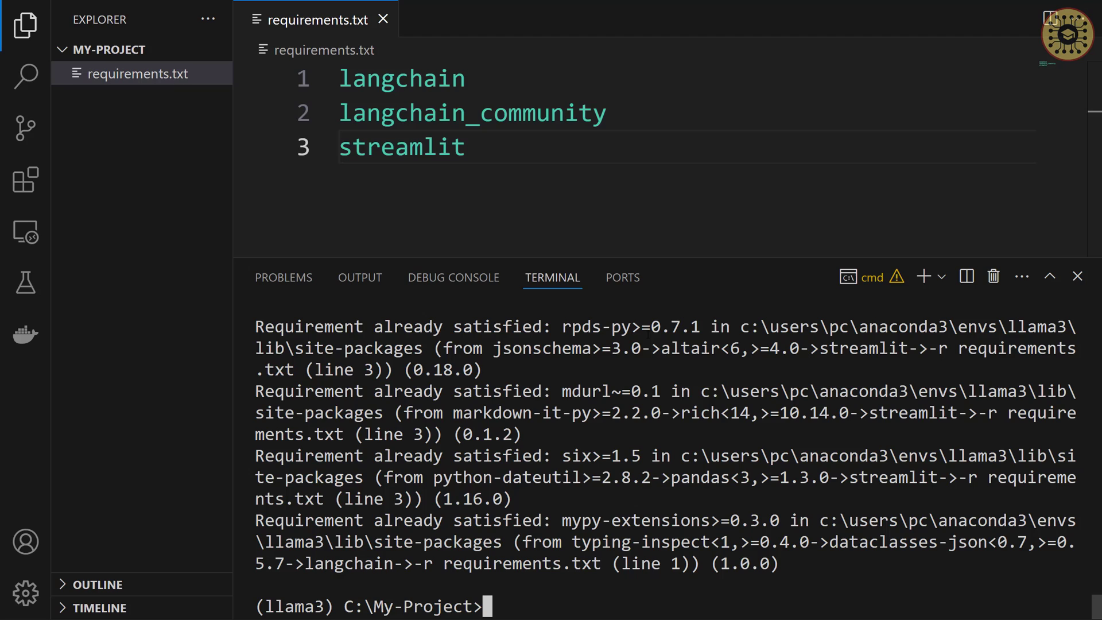
type("cls")
key("Return")
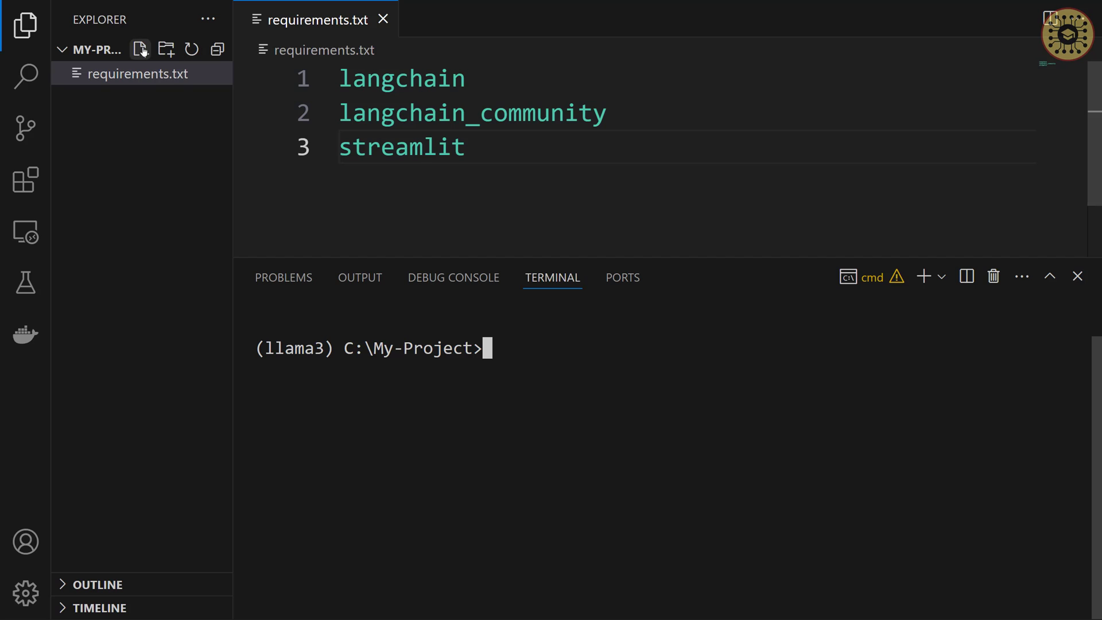
- Add a new empty file named app.py to the project
left_click(140, 49)
type("app")
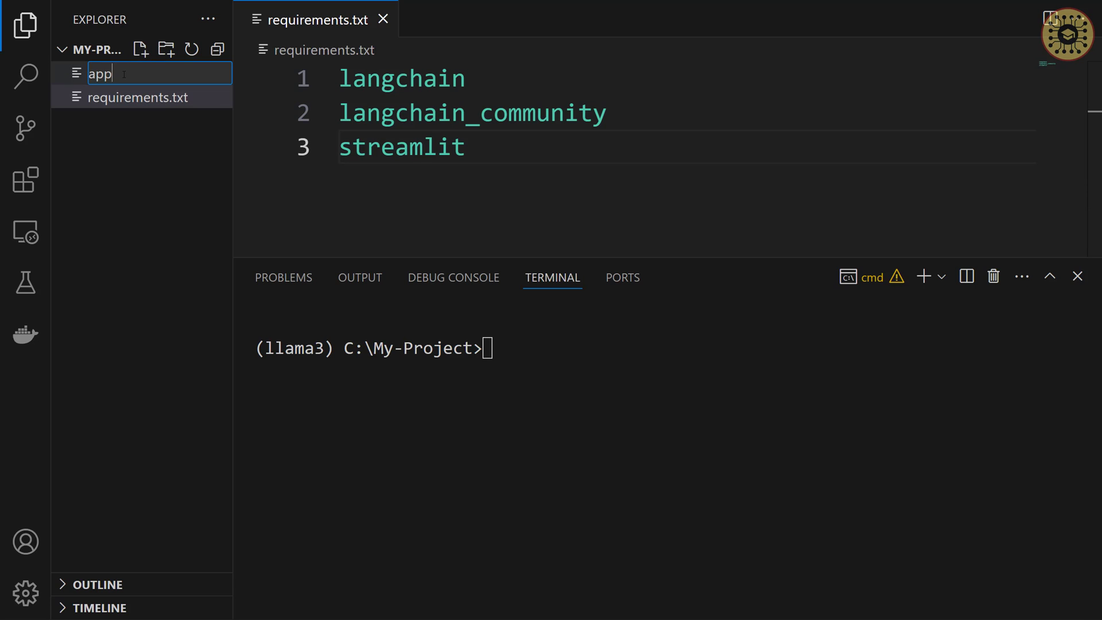
type(".py")
key("Return")
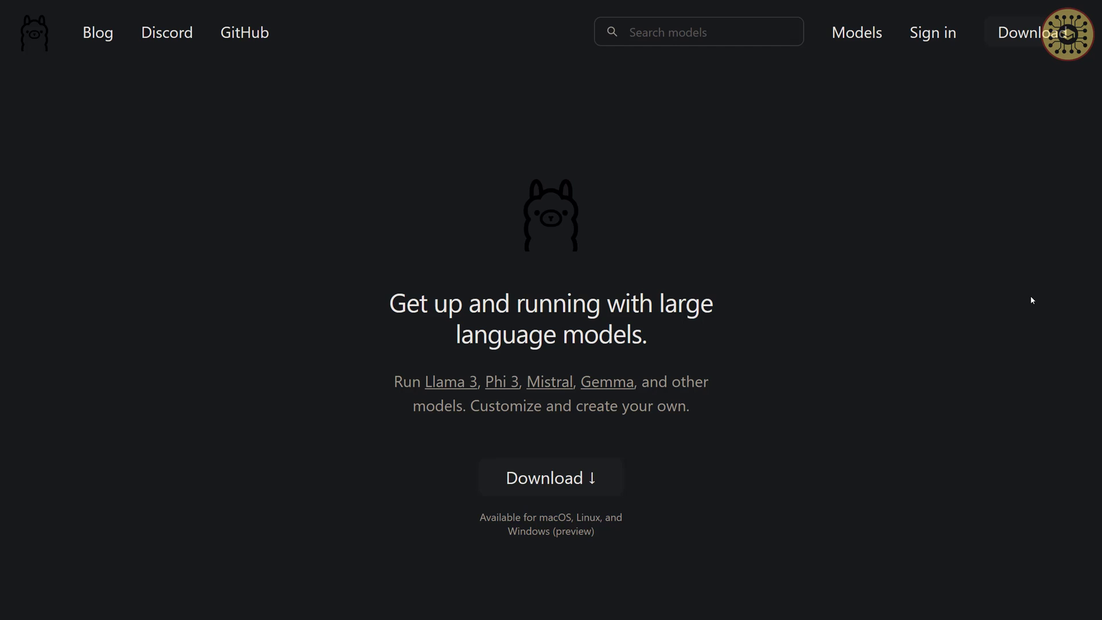
- Go from the ollama.com homepage to the Download Ollama page for Windows
left_click(561, 478)
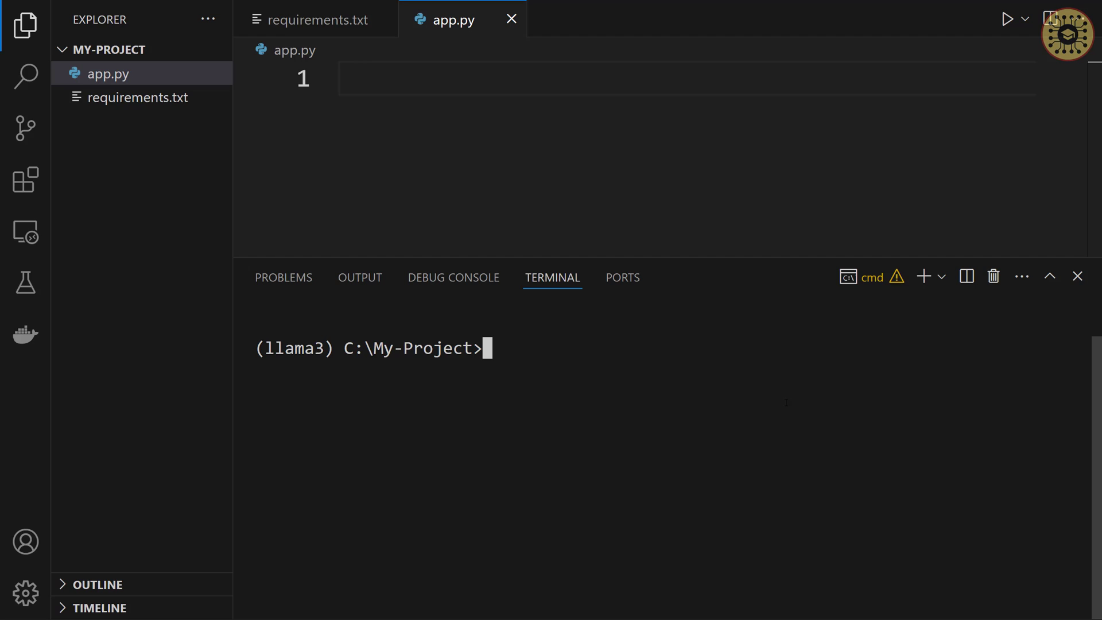
type("ollama ")
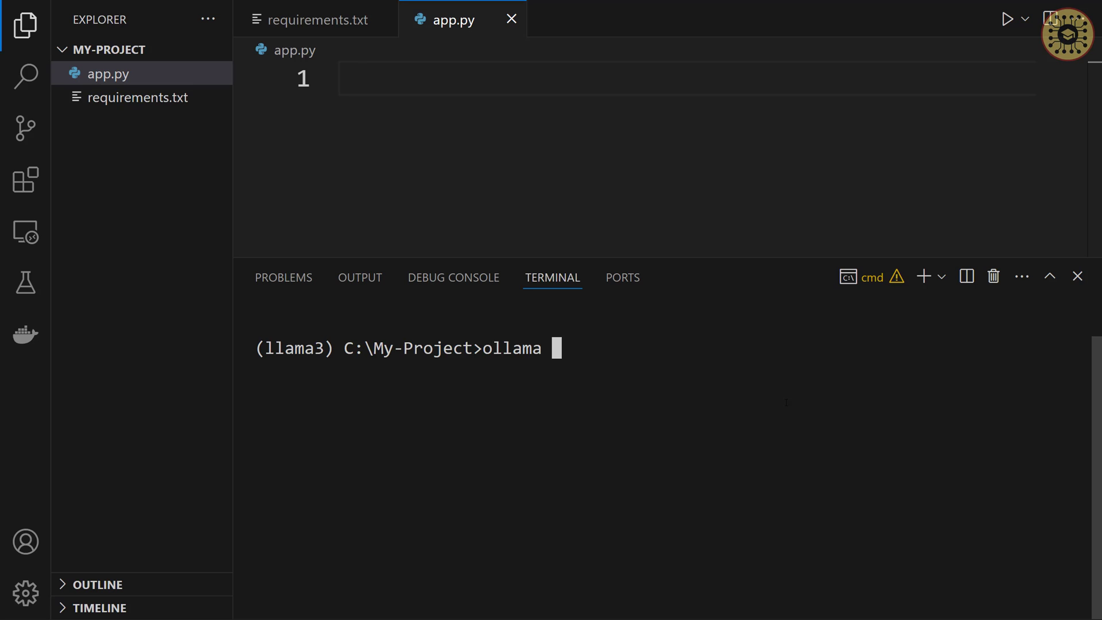
type("sere")
type("erv")
- Run 'ollama serve' in the llama3 terminal
key("Return")
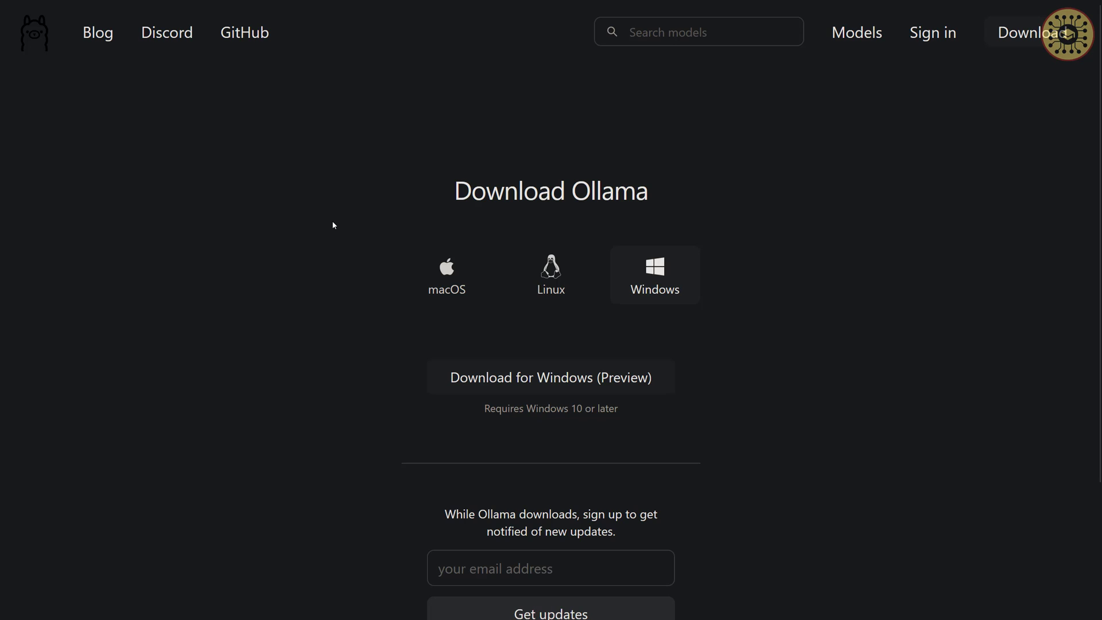
- Go from Models to the llama3 page and expand its 'latest' tag dropdown
left_click(850, 33)
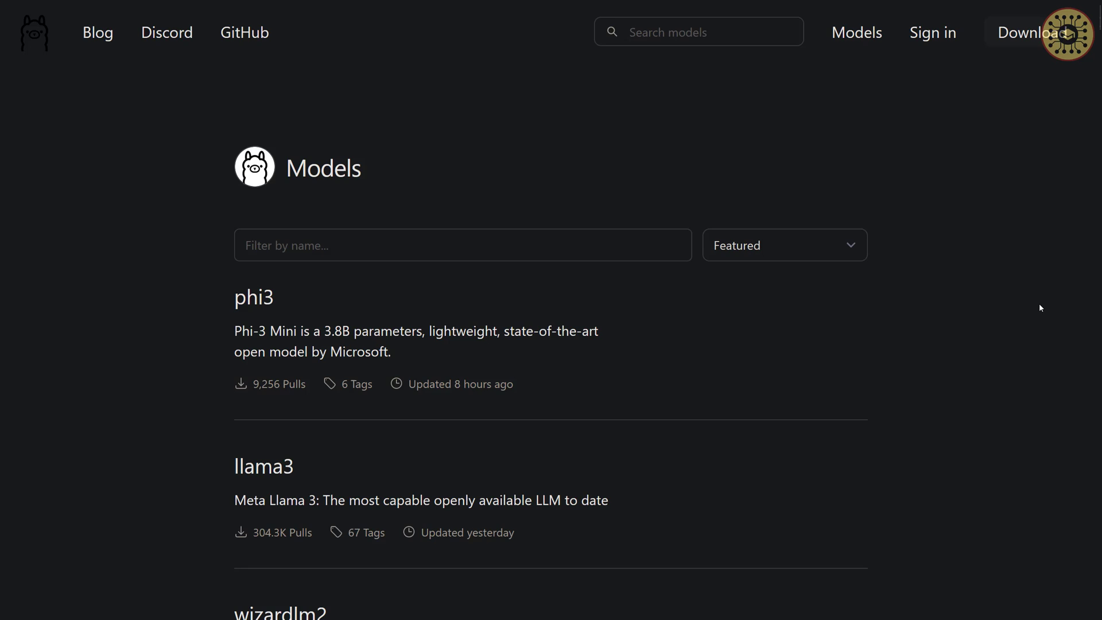
scroll(1038, 304, "down", 2)
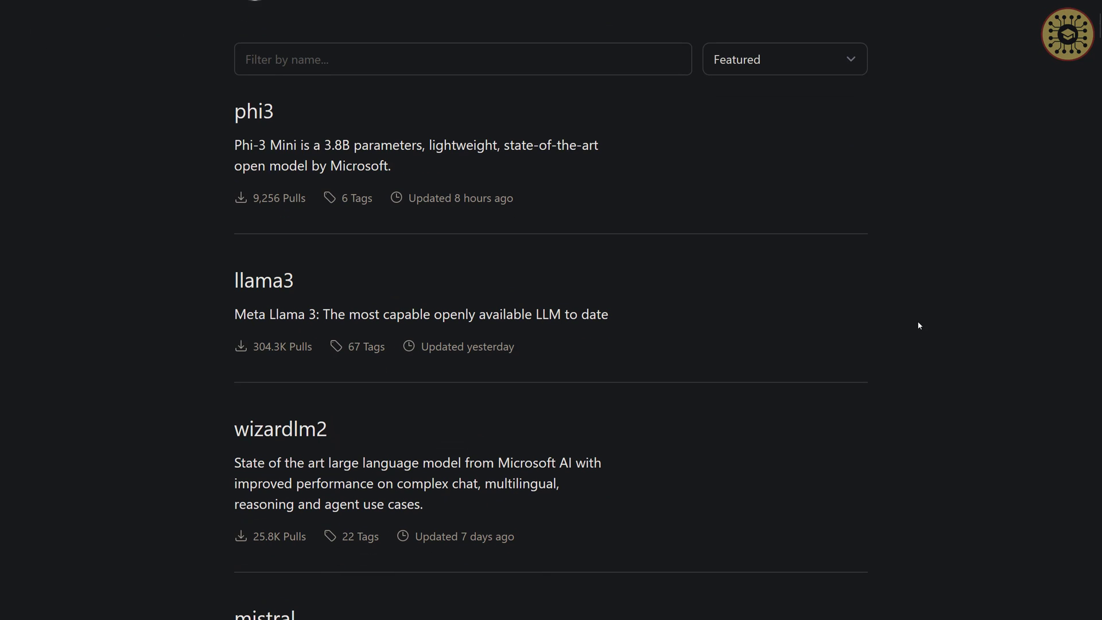
left_click(573, 303)
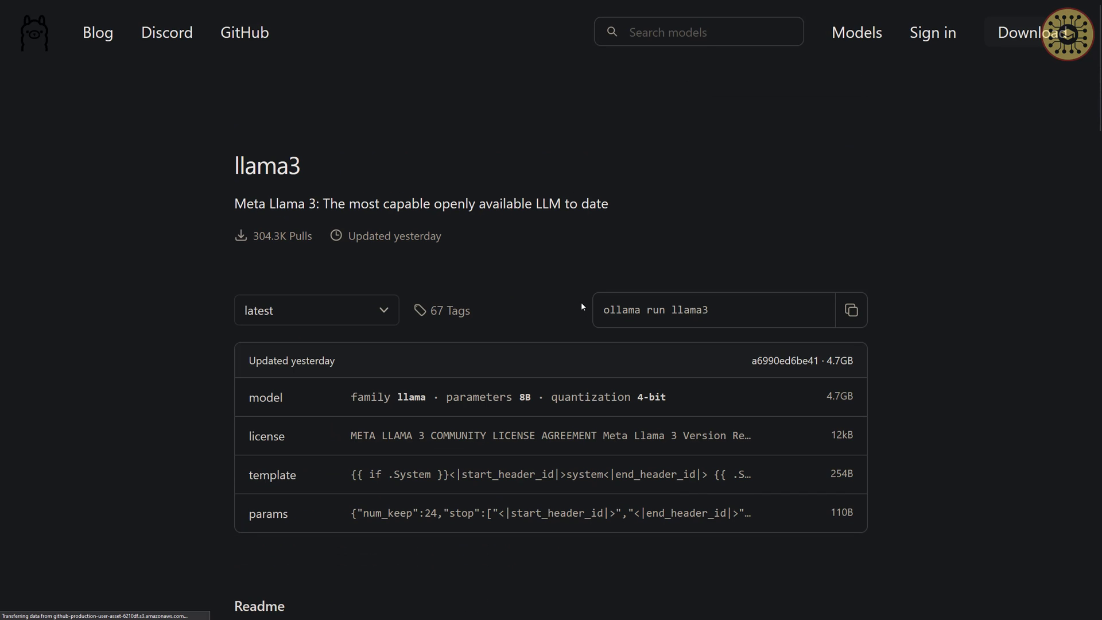
scroll(582, 306, "down", 1)
left_click(313, 223)
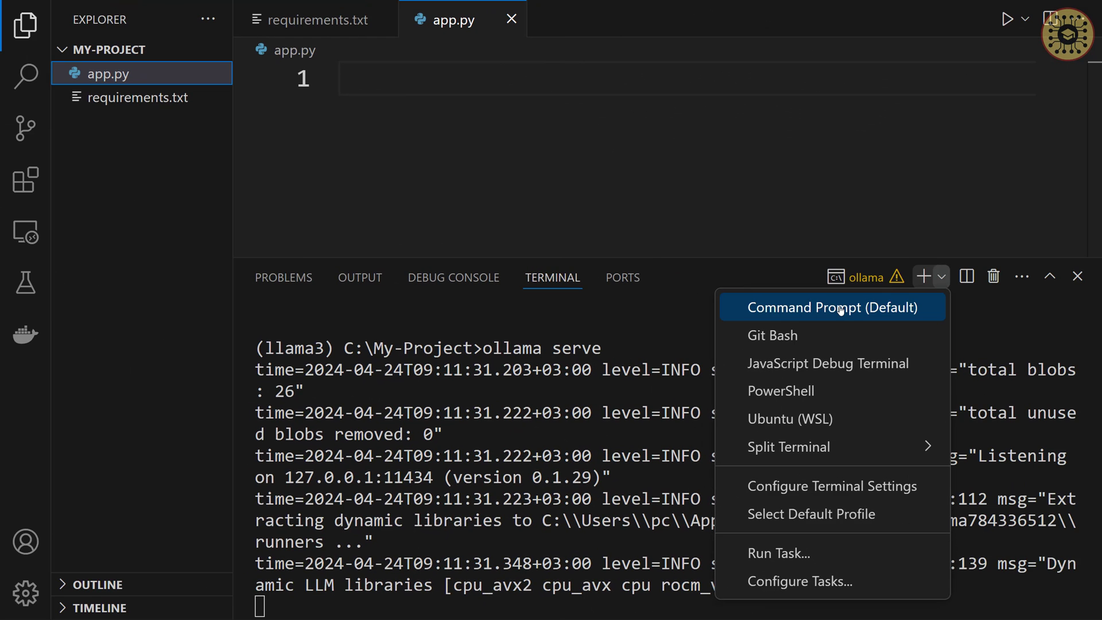
- Run 'ollama pull llama3' in a new Command Prompt terminal until it succeeds
left_click(832, 307)
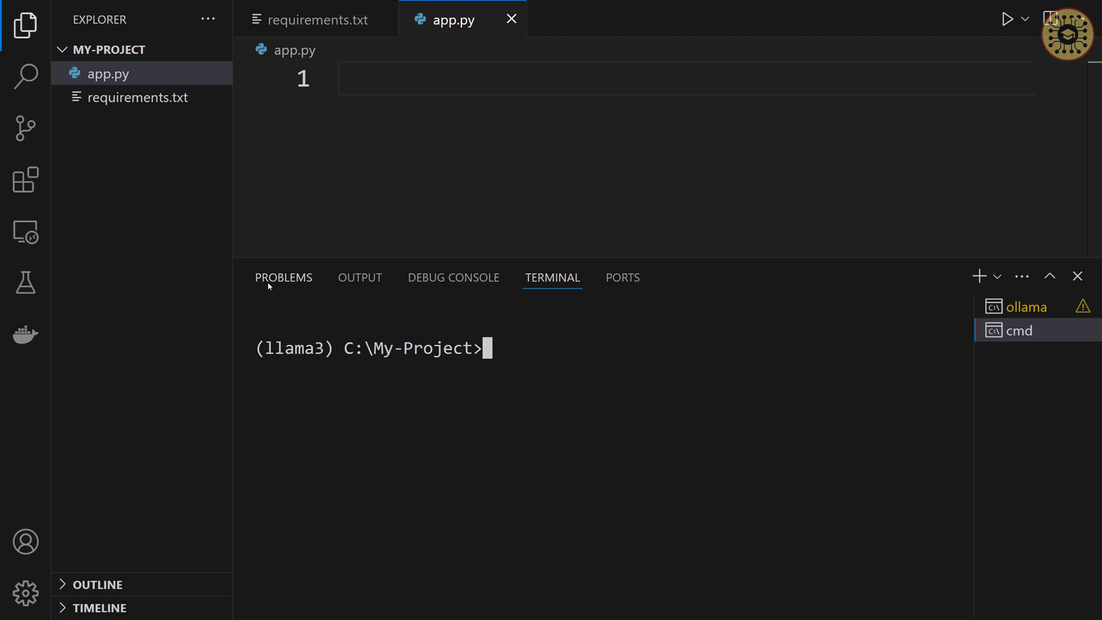
type("ollam")
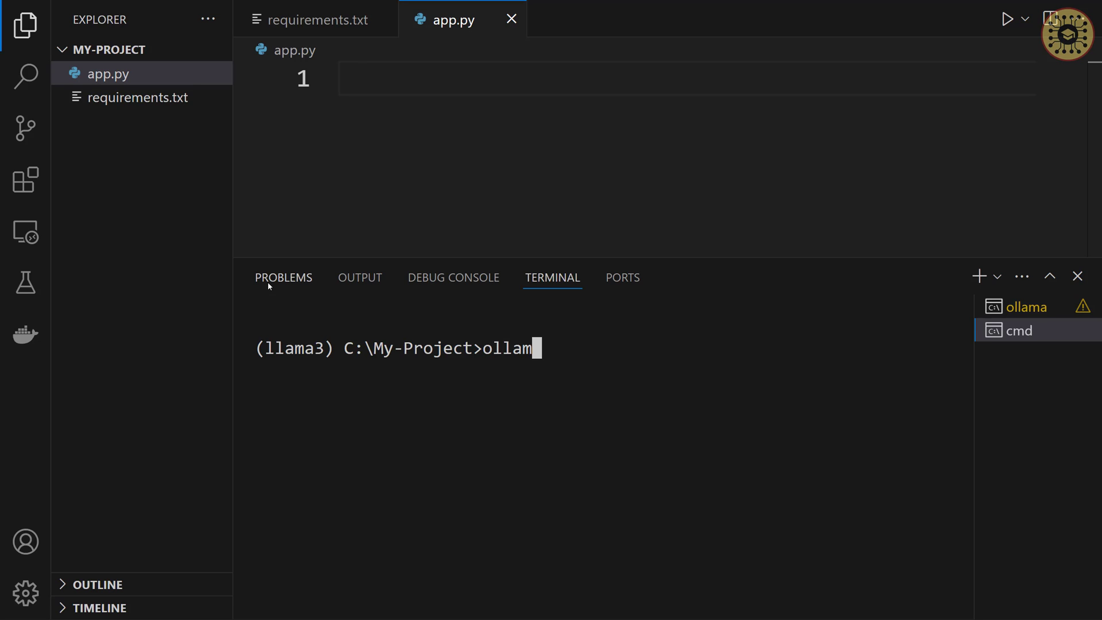
type("a pull ")
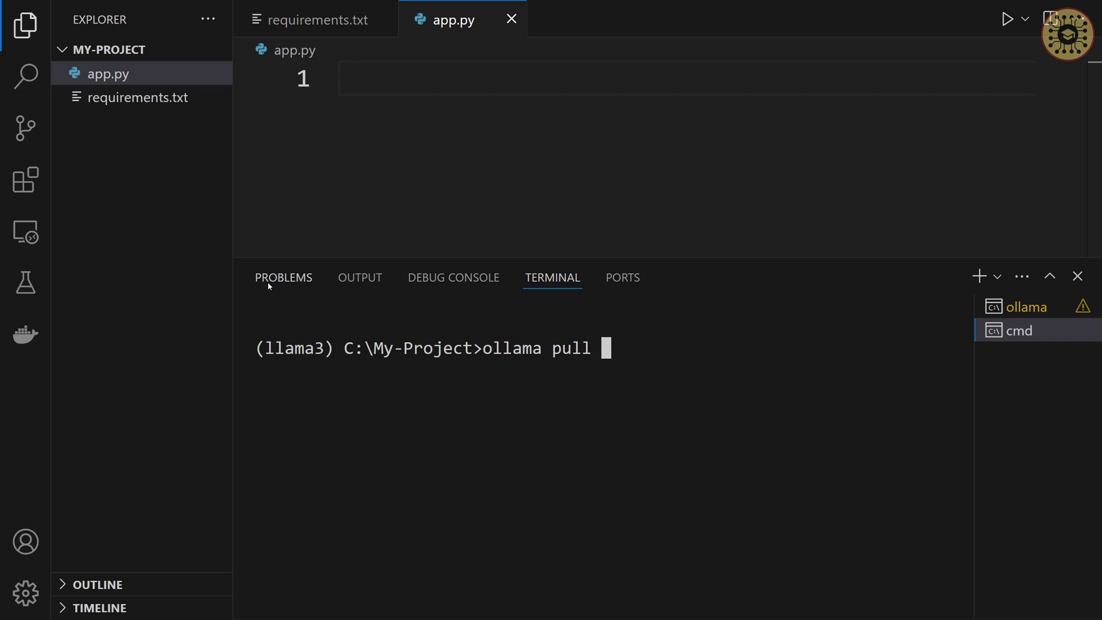
type("llama3")
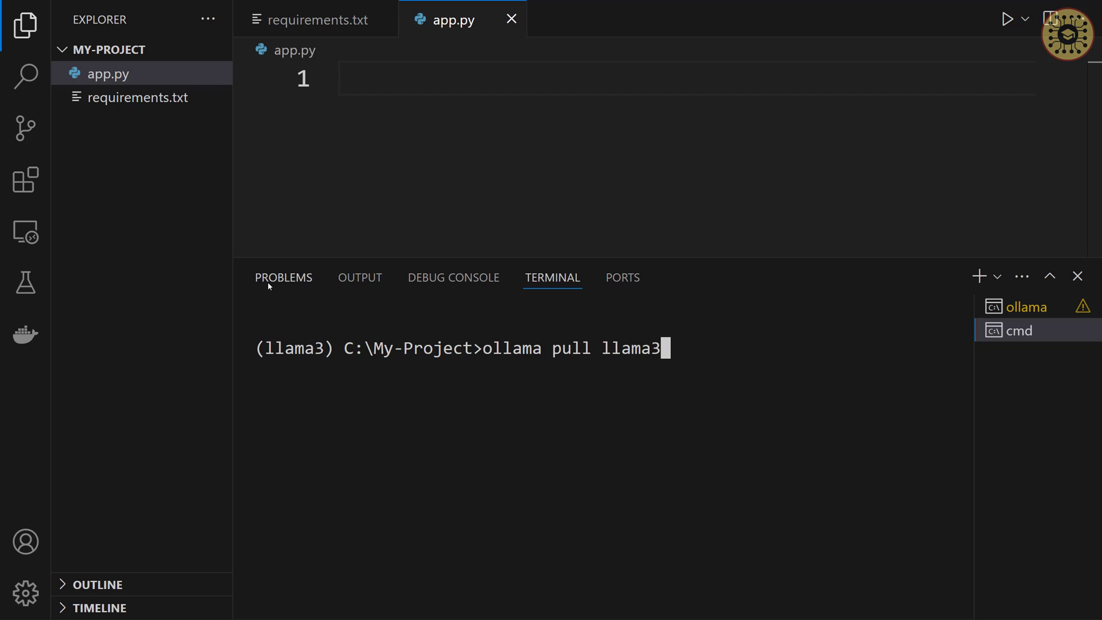
key("Return")
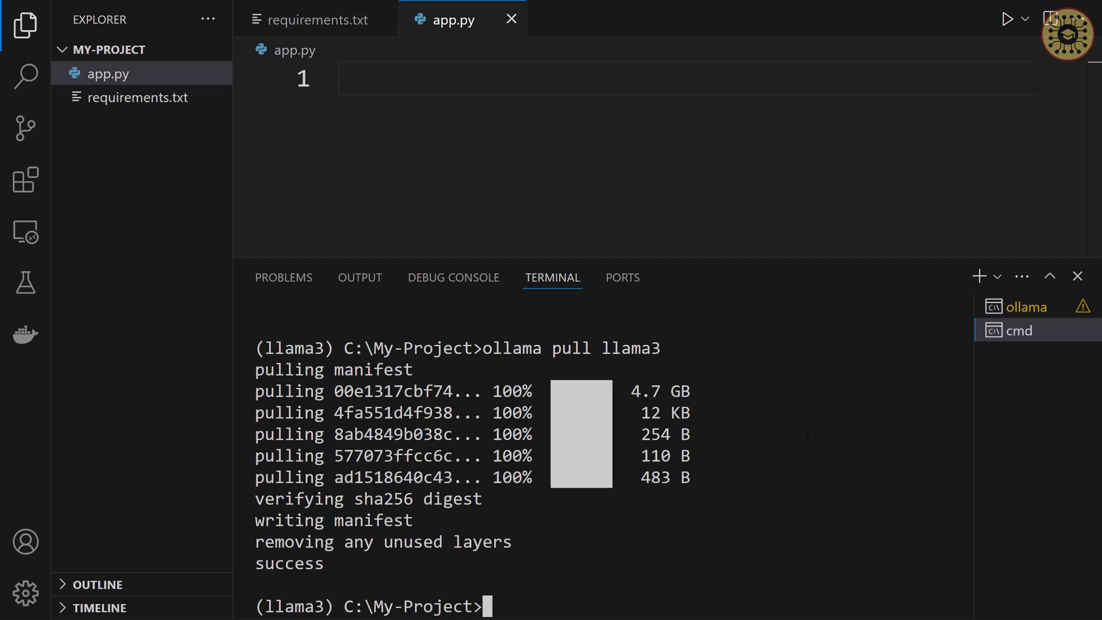
type("cls")
- Confirm llama3:latest and llama3:70b with 'ollama list', then shrink the terminal panel
key("Return")
type("ollam")
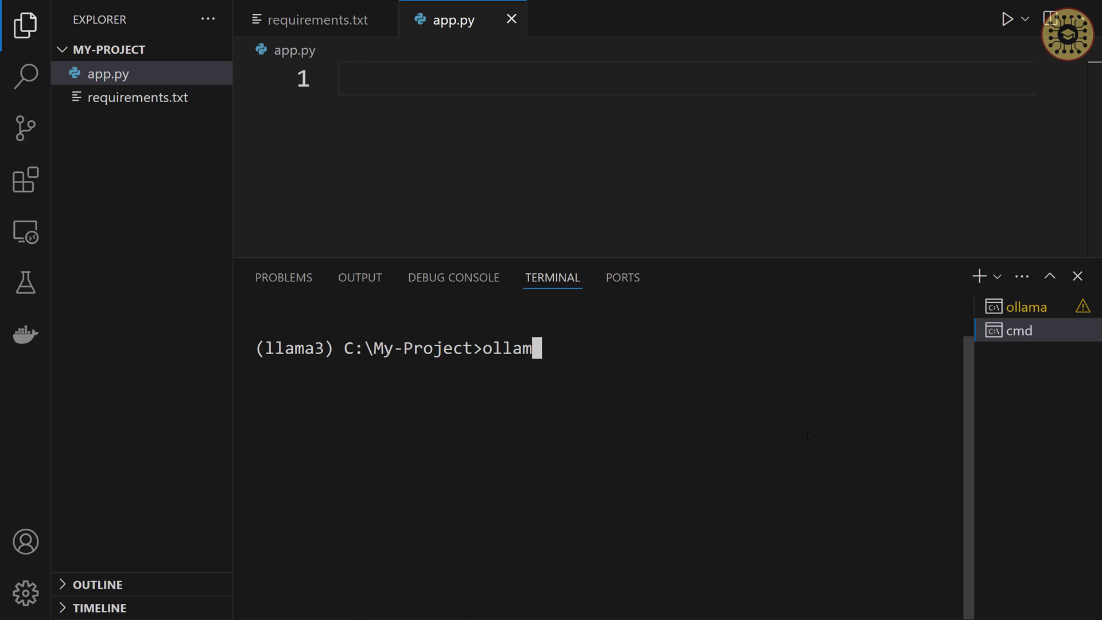
type("a list")
key("Return")
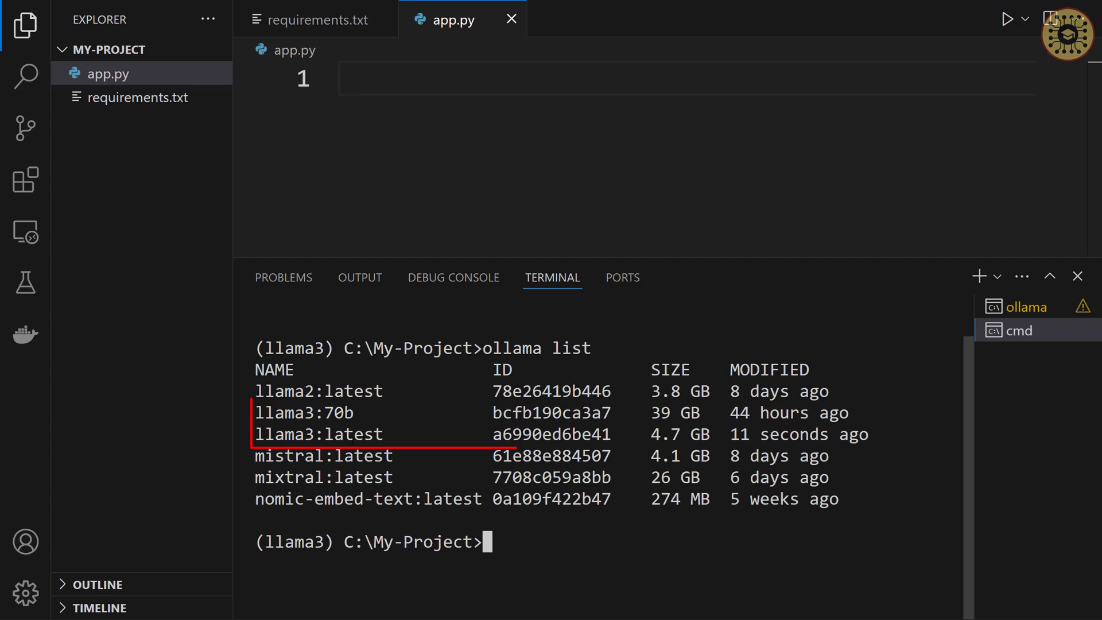
left_click_drag(255, 434, 355, 413)
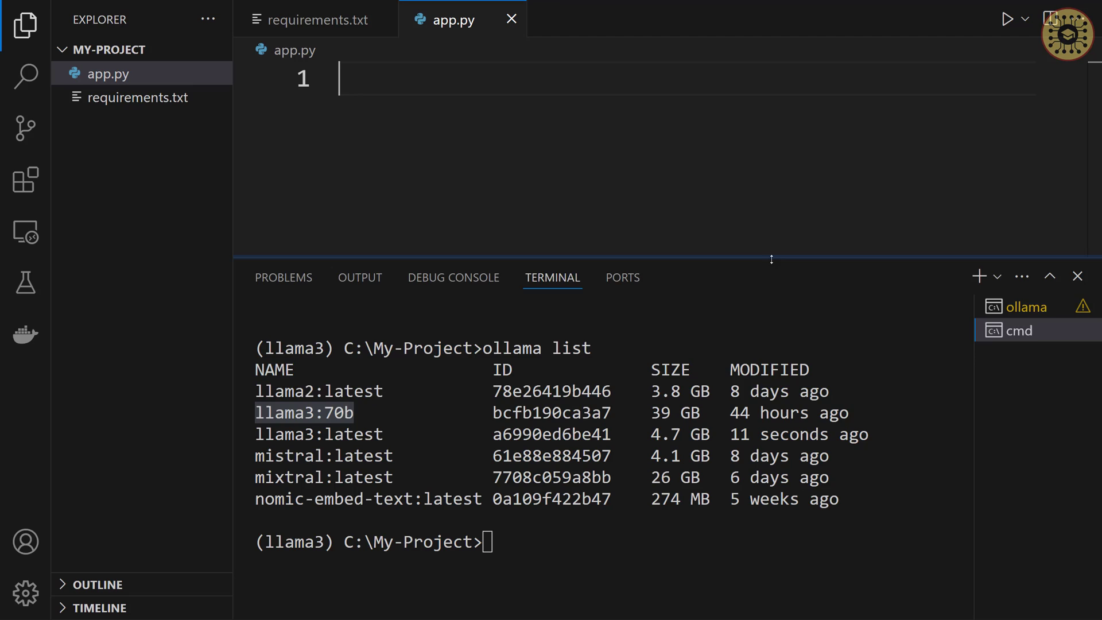
left_click_drag(603, 257, 602, 424)
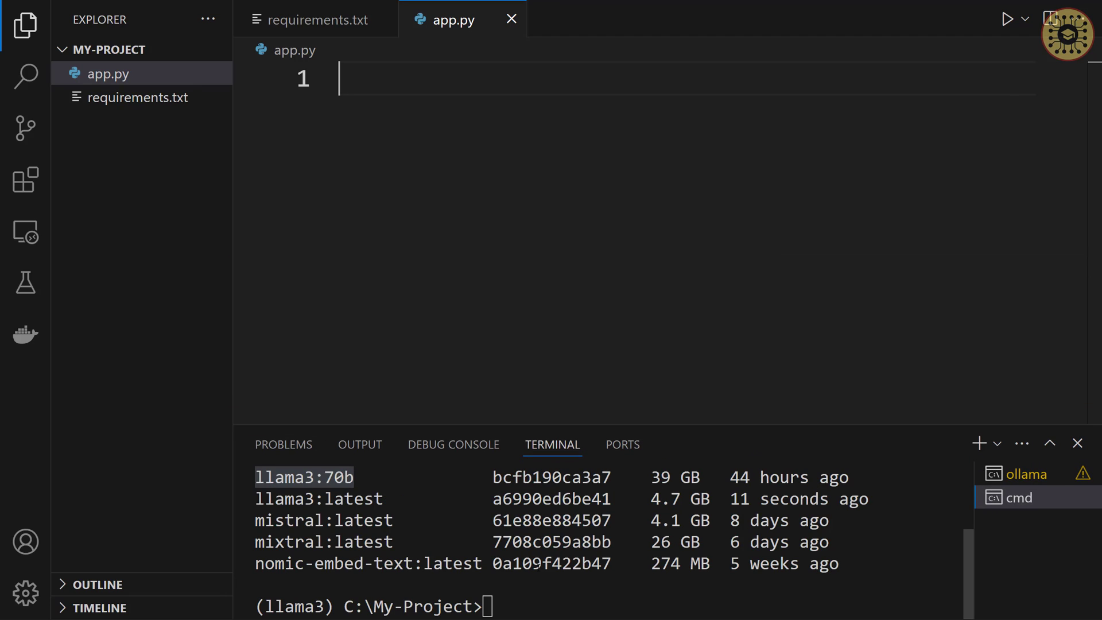
left_click(518, 594)
type("cls")
- With the sidebar hidden, add the langchain_community Ollama import and llm = Ollama(model="llama3")
key("Return")
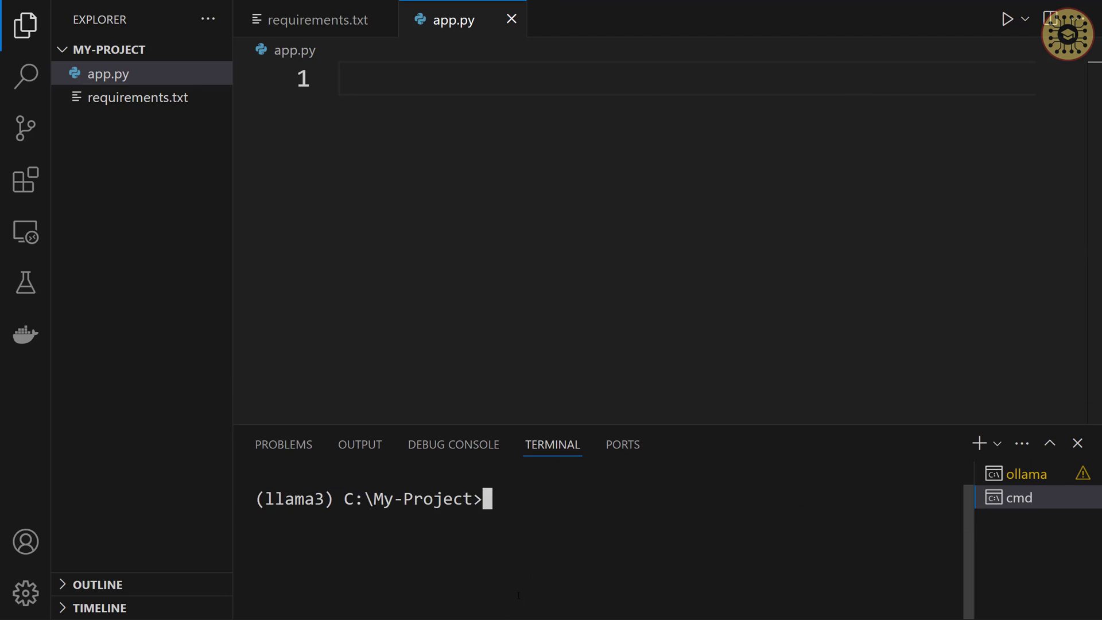
key("ctrl+b")
left_click(221, 83)
type("from ")
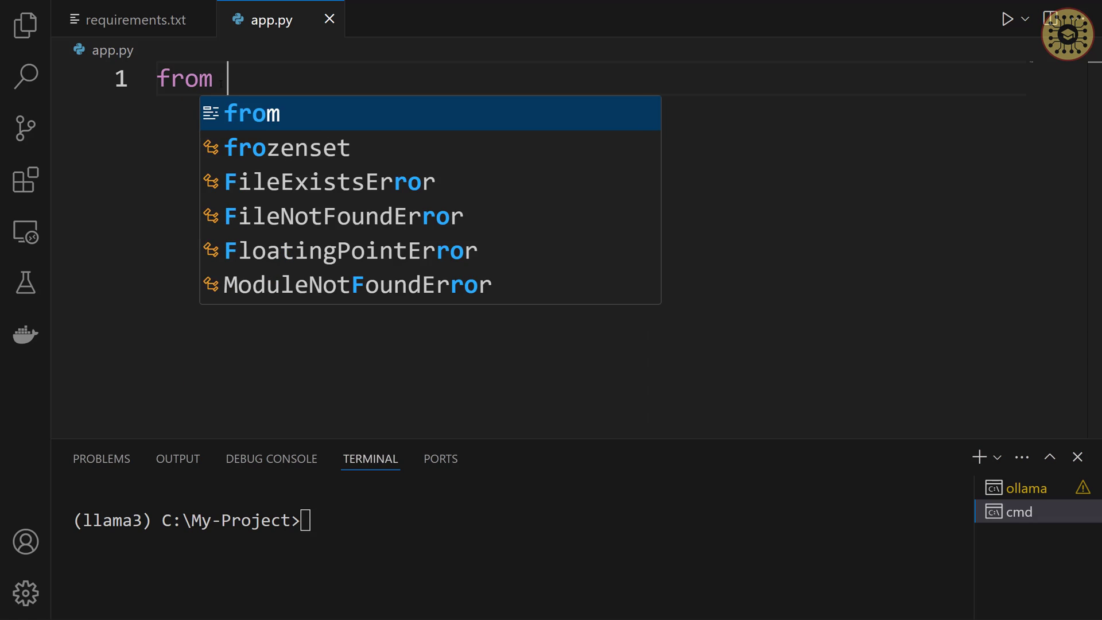
type("lang")
key("Down")
key("Down")
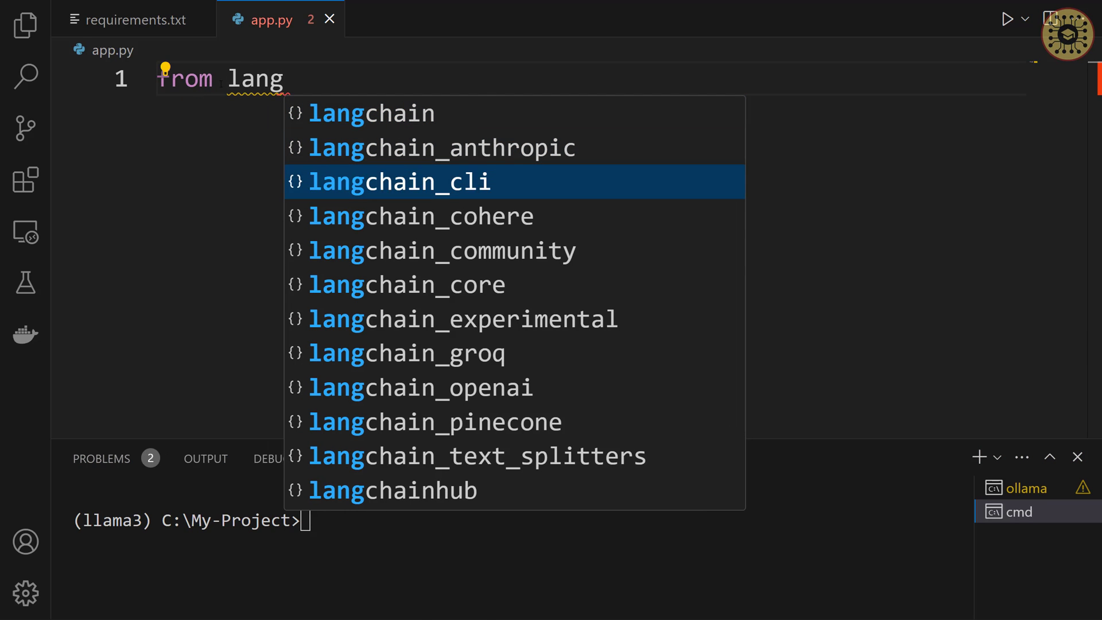
key("Down")
key("Down")
key("Return")
type(".ll")
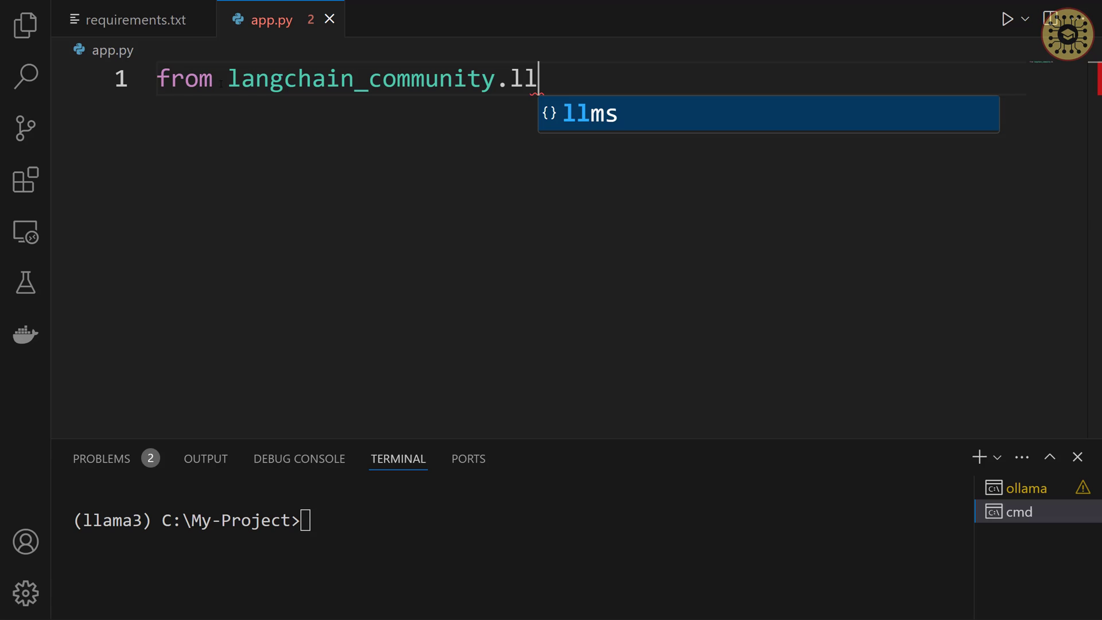
type("ms im")
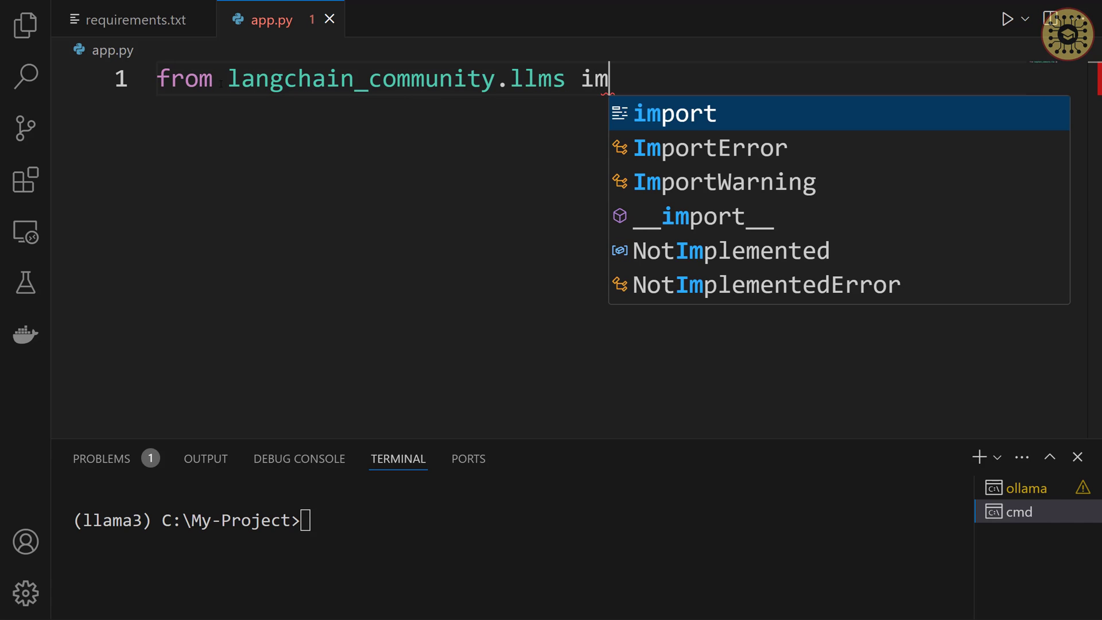
type("port Ollama")
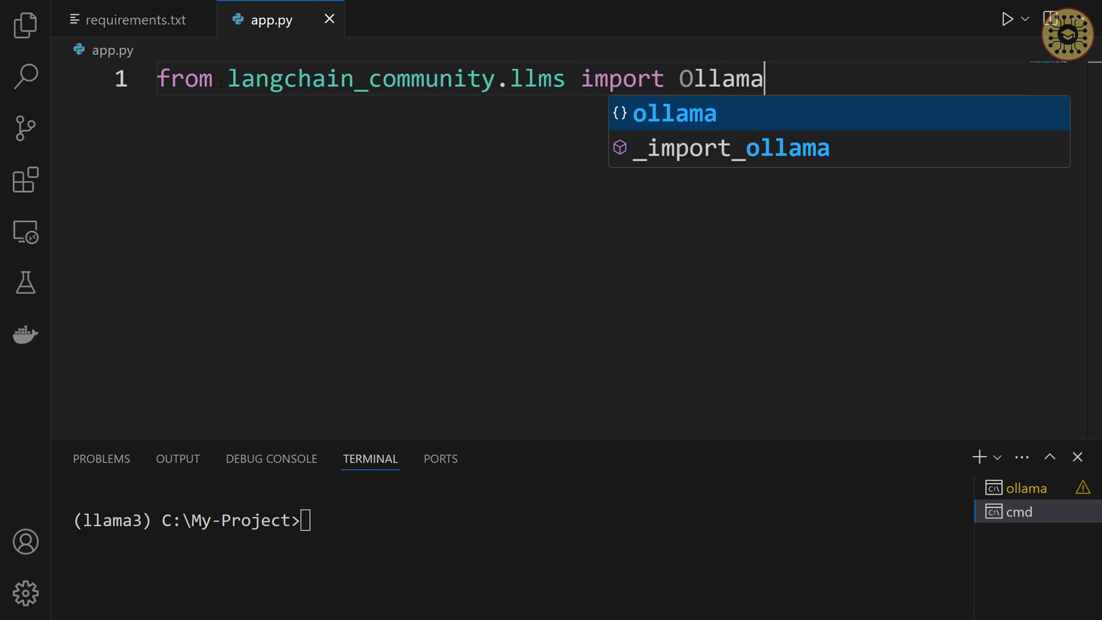
key("Return")
key("Return")
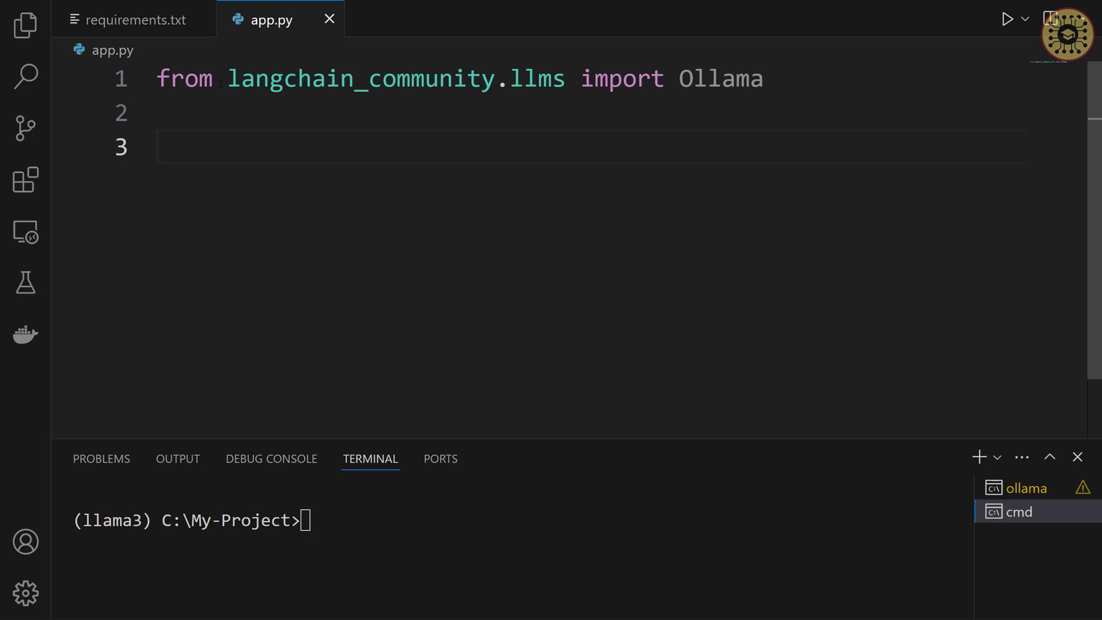
type("llm")
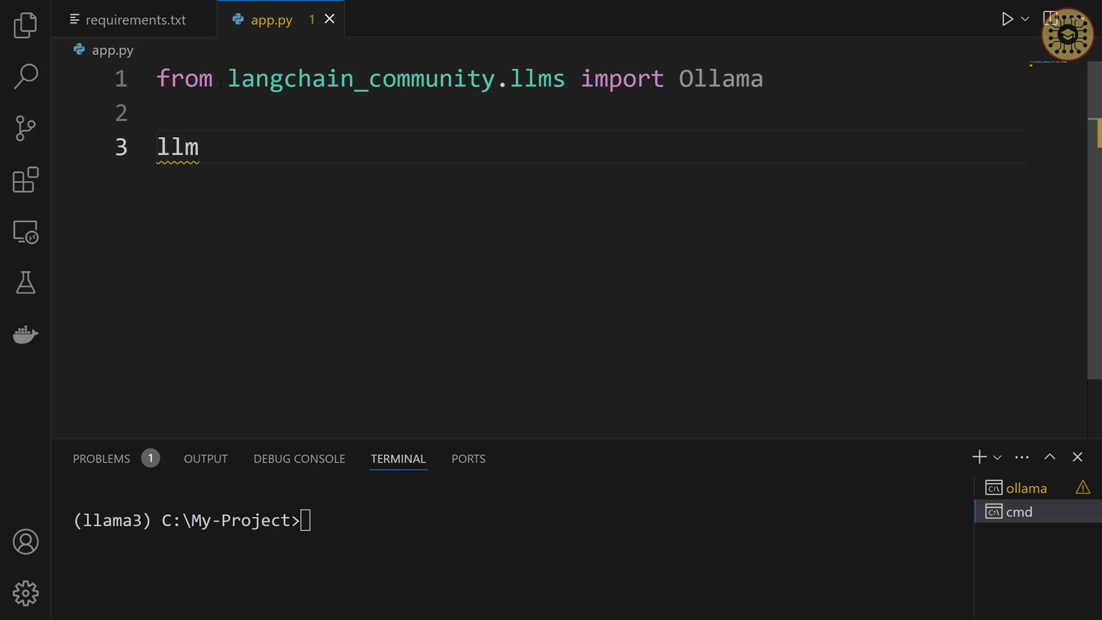
type(" = Ollama")
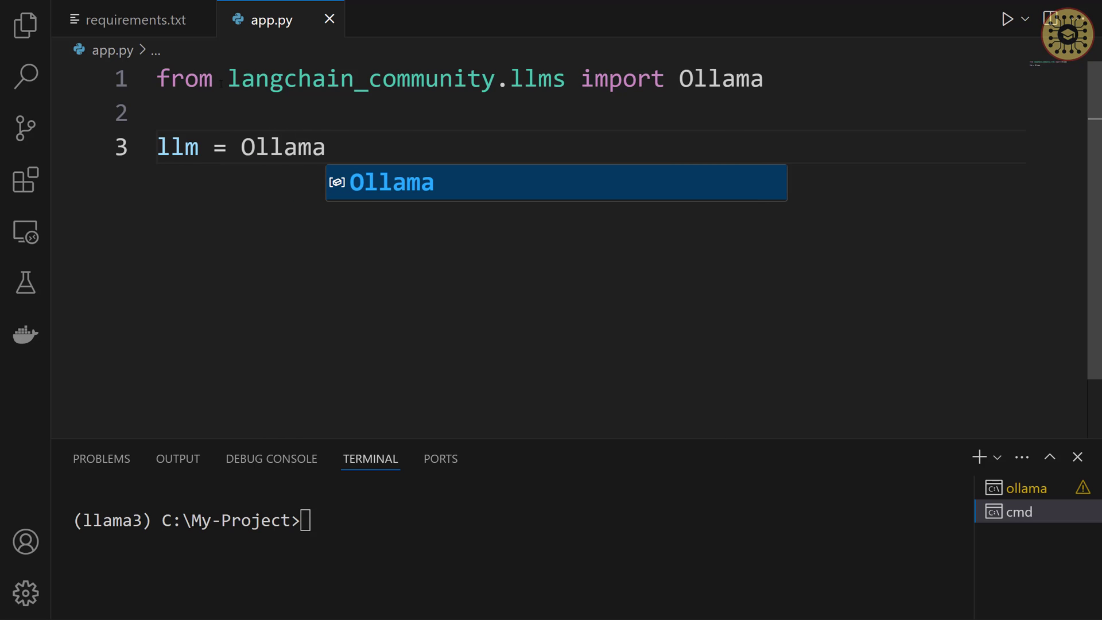
type("(model=")
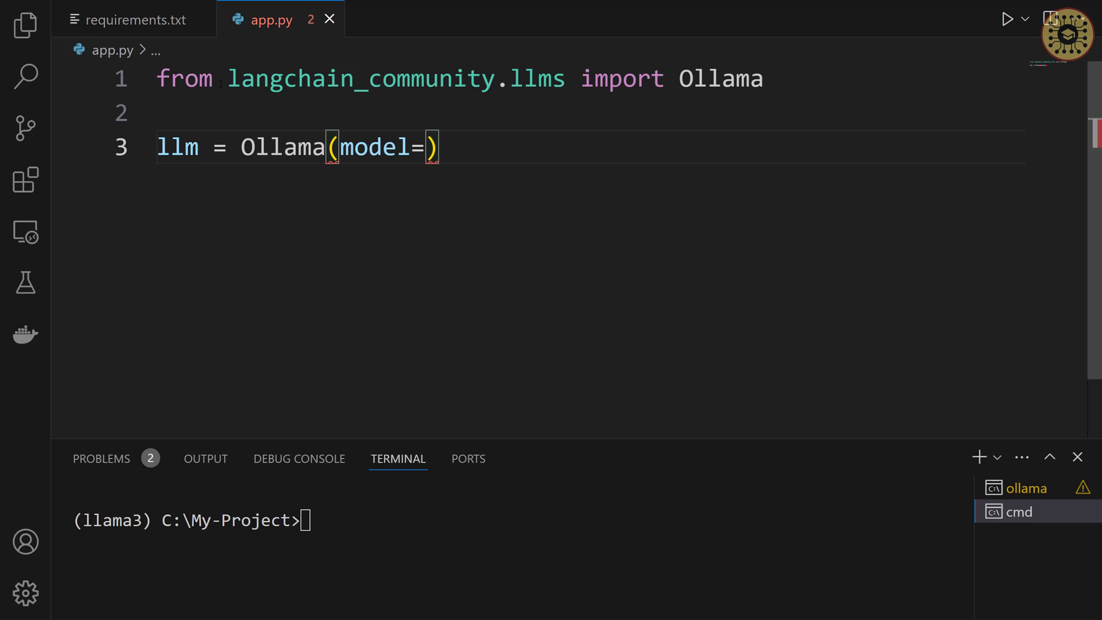
type("\"")
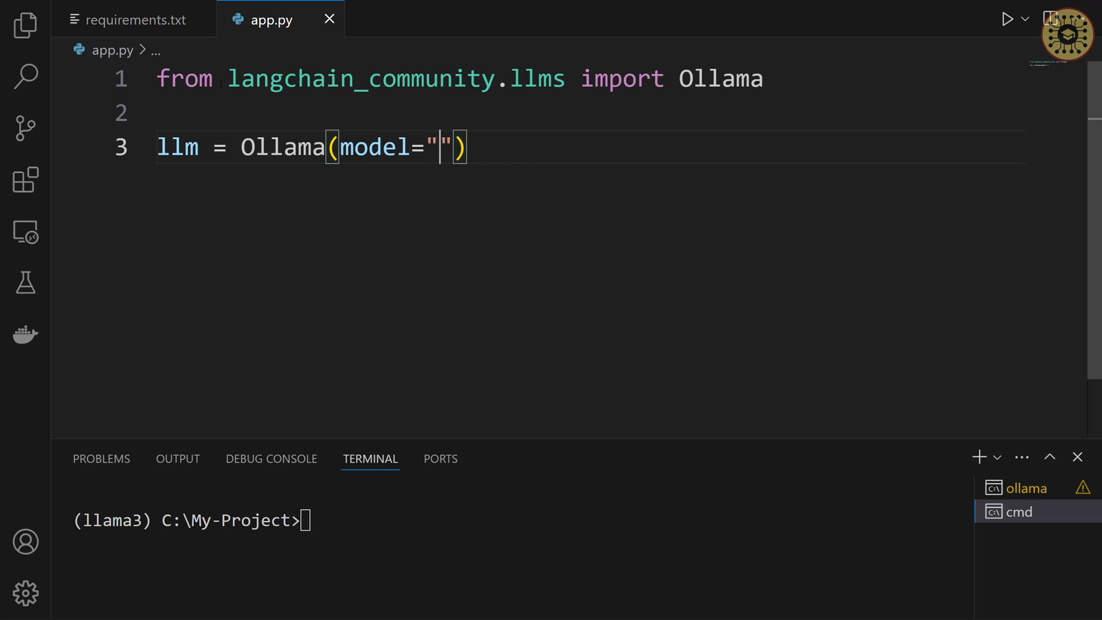
type("llama3\")")
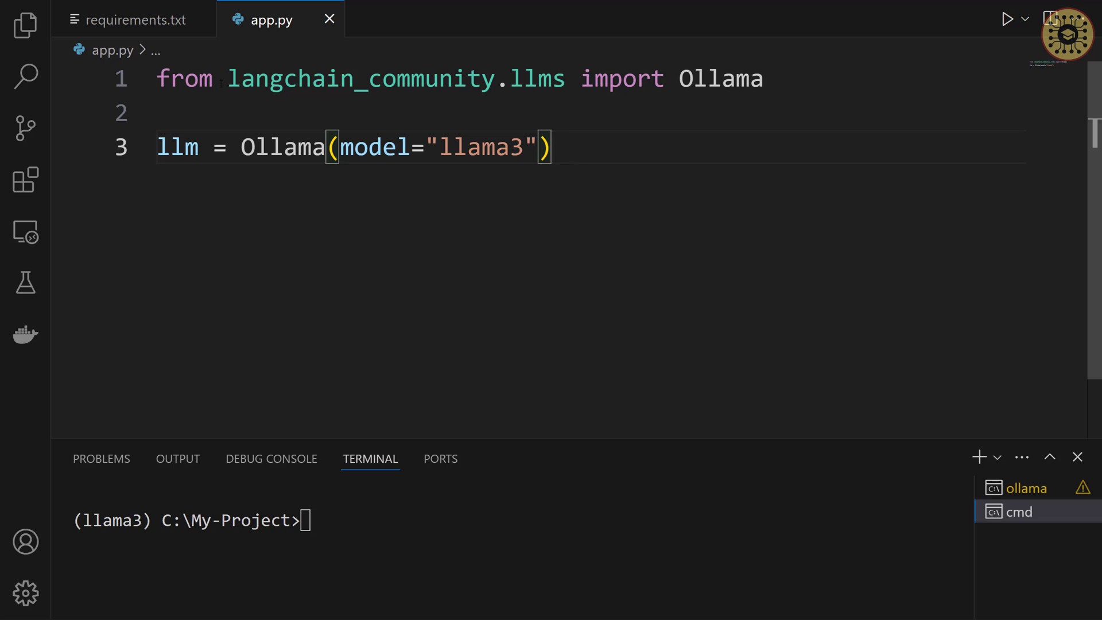
key("Return")
type("print(")
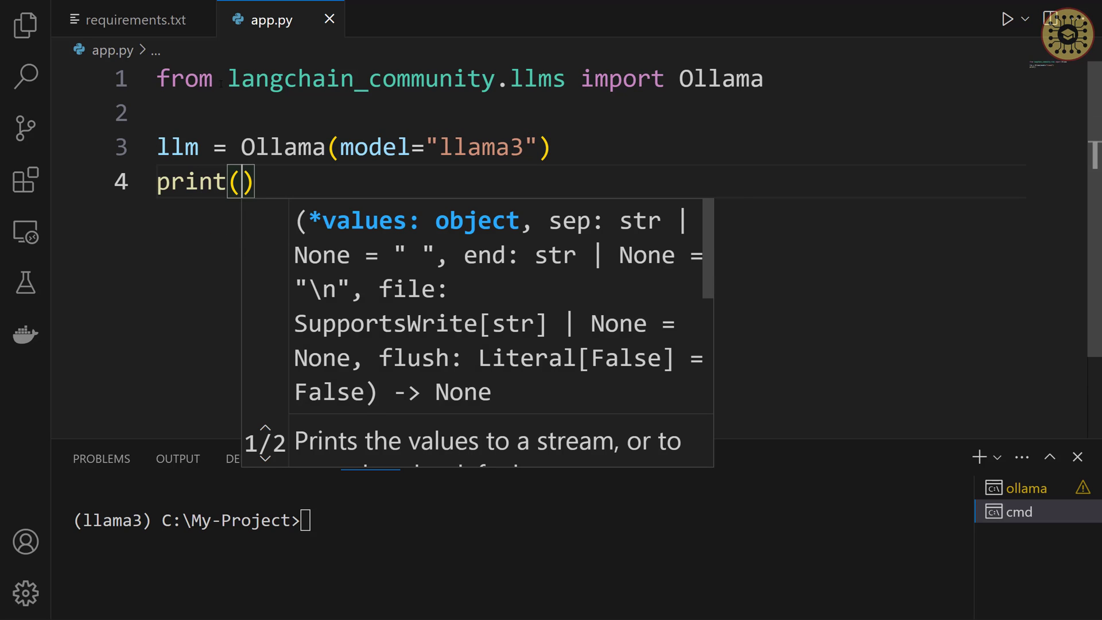
type("llm.in")
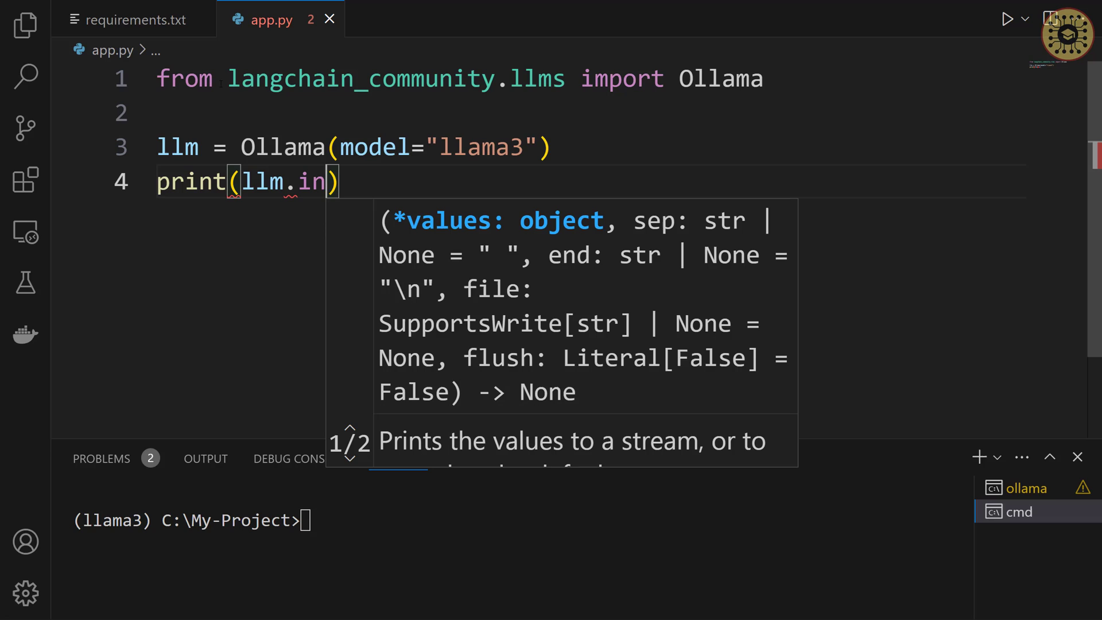
type("voke(")
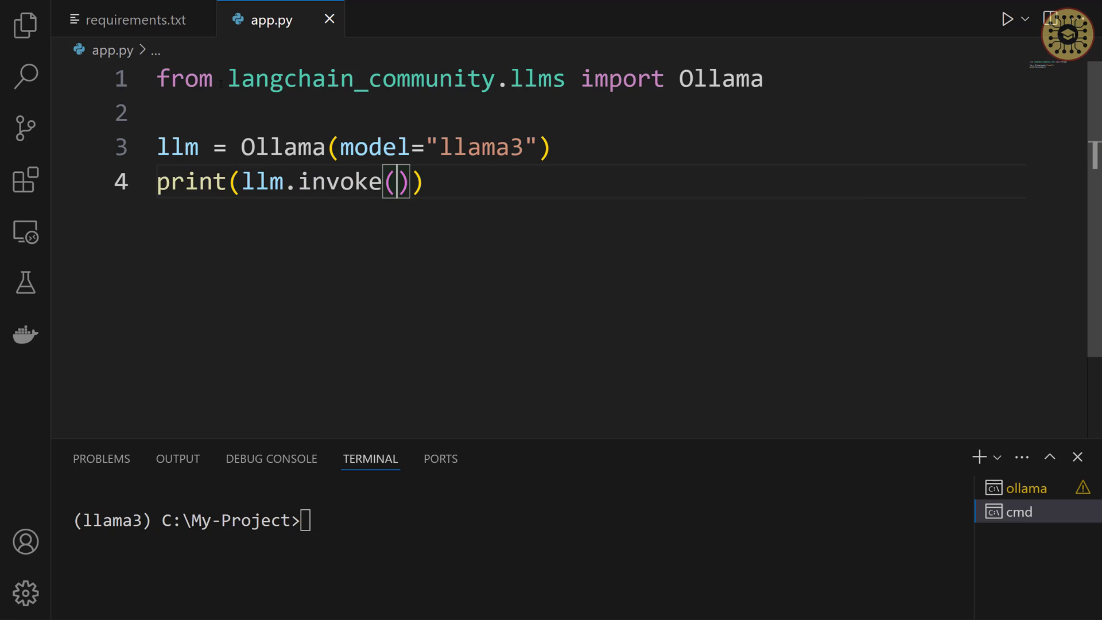
type("\"Tell me ")
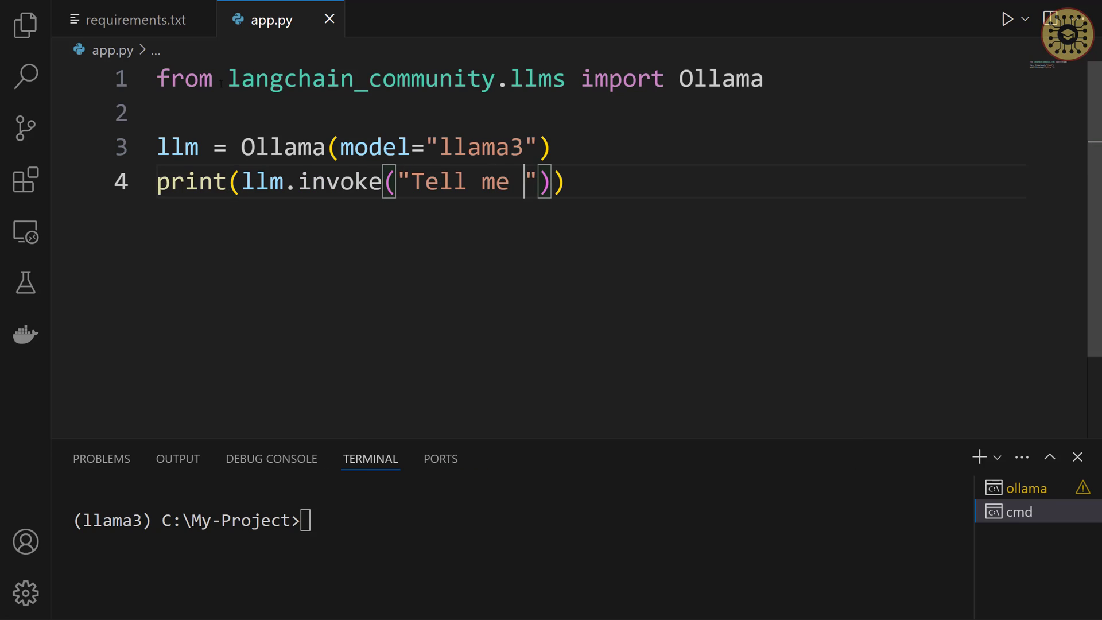
type("a short ")
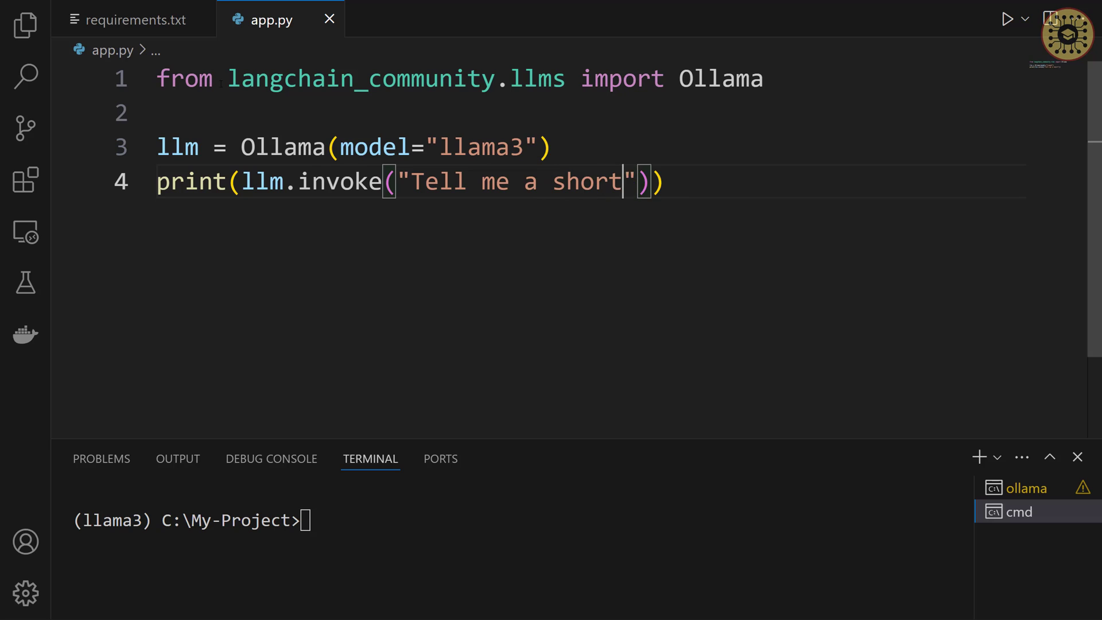
type("joke")
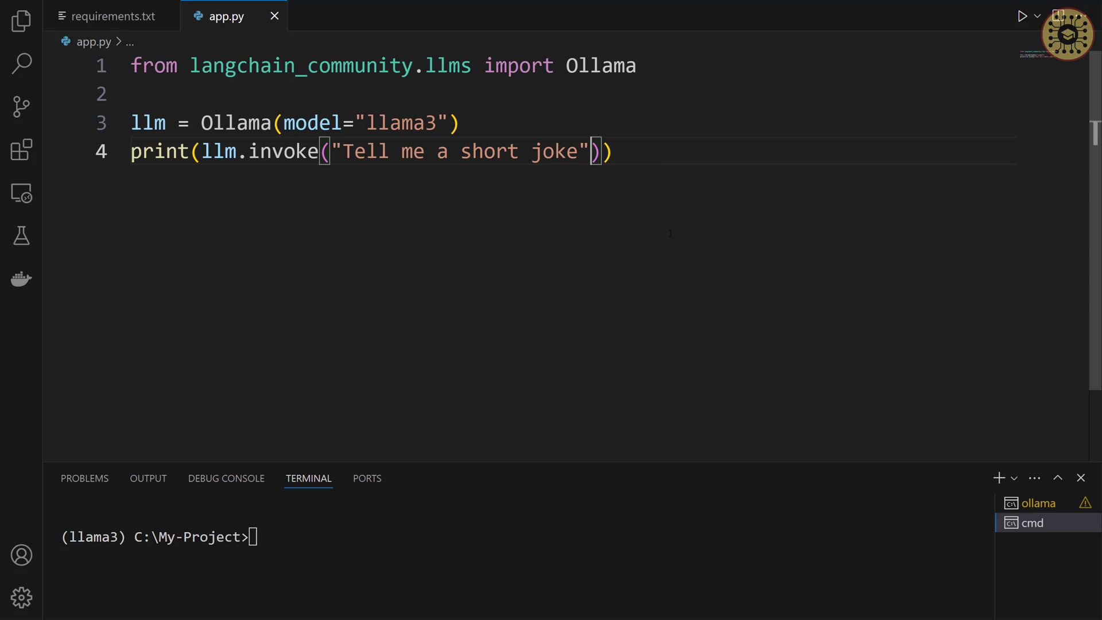
type(", ")
type("stop")
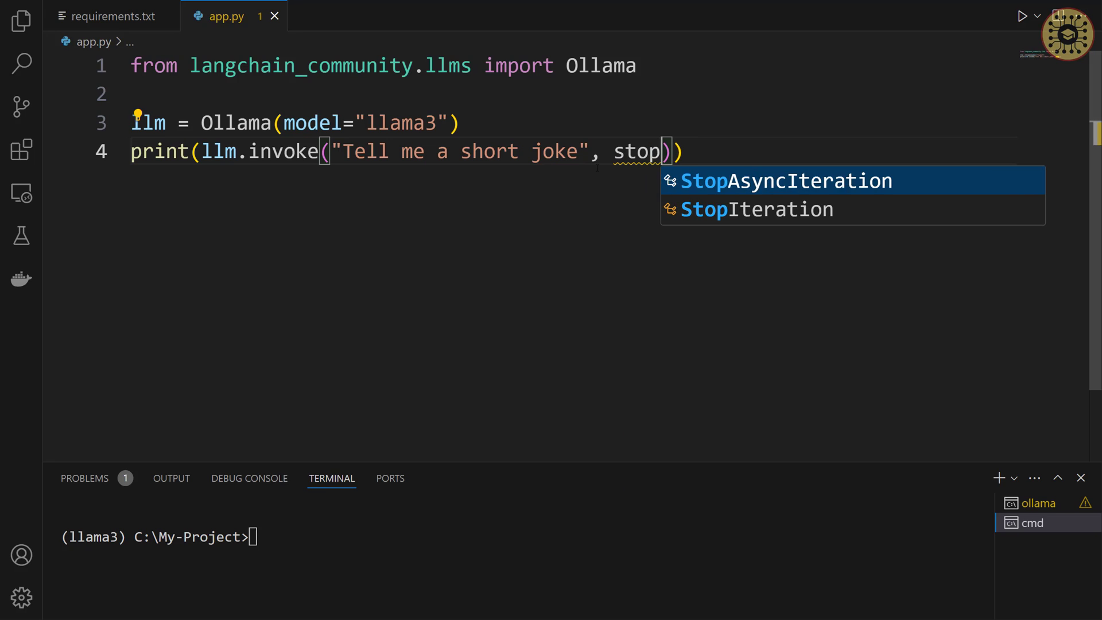
type("=[")
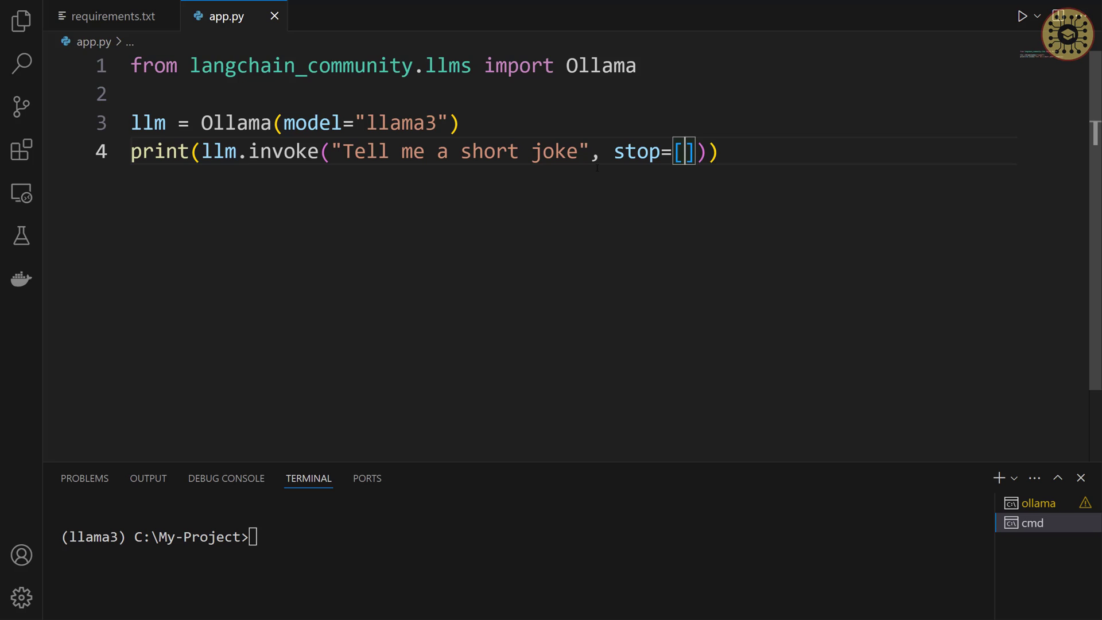
type("'<|e|>'")
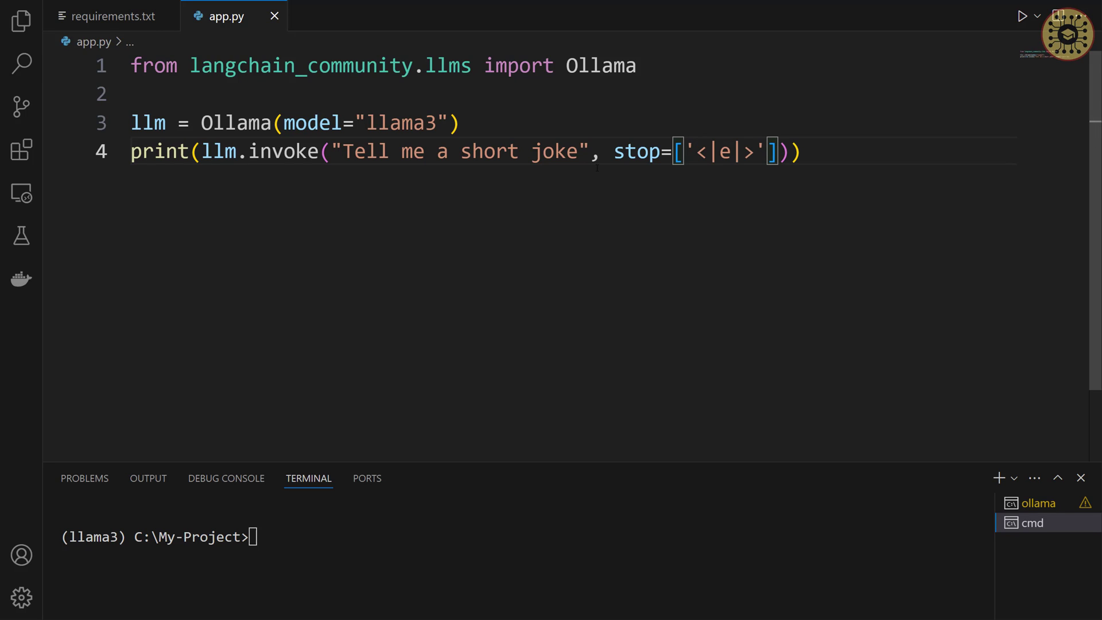
type("ot")
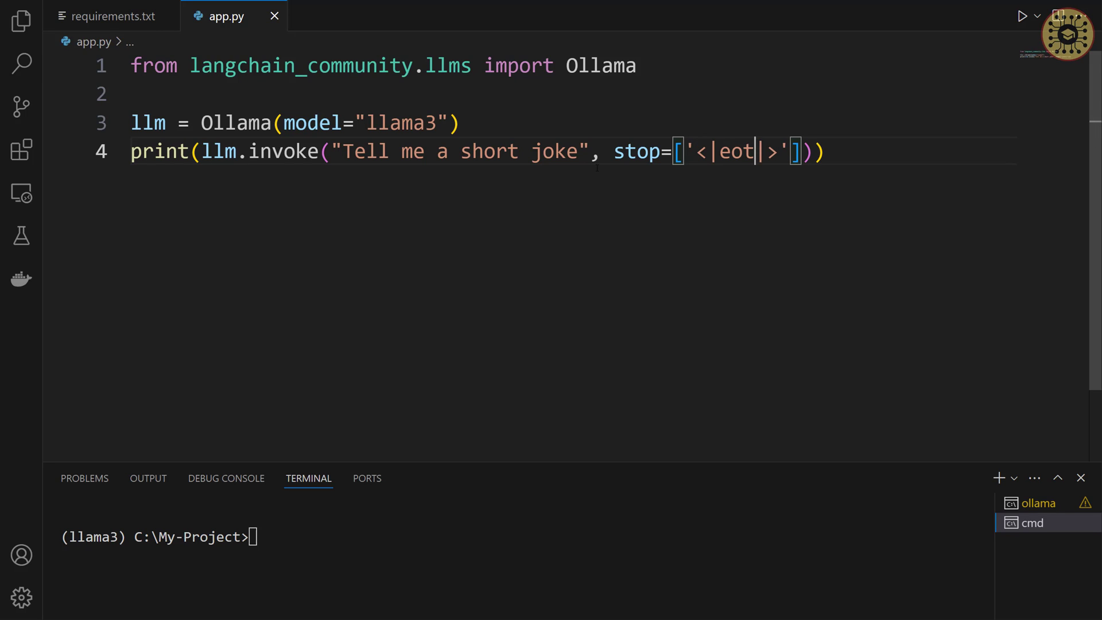
type("_id")
- Finish adding stop=['<|eot_id|>'] to the llm.invoke joke call on line 4
key("End")
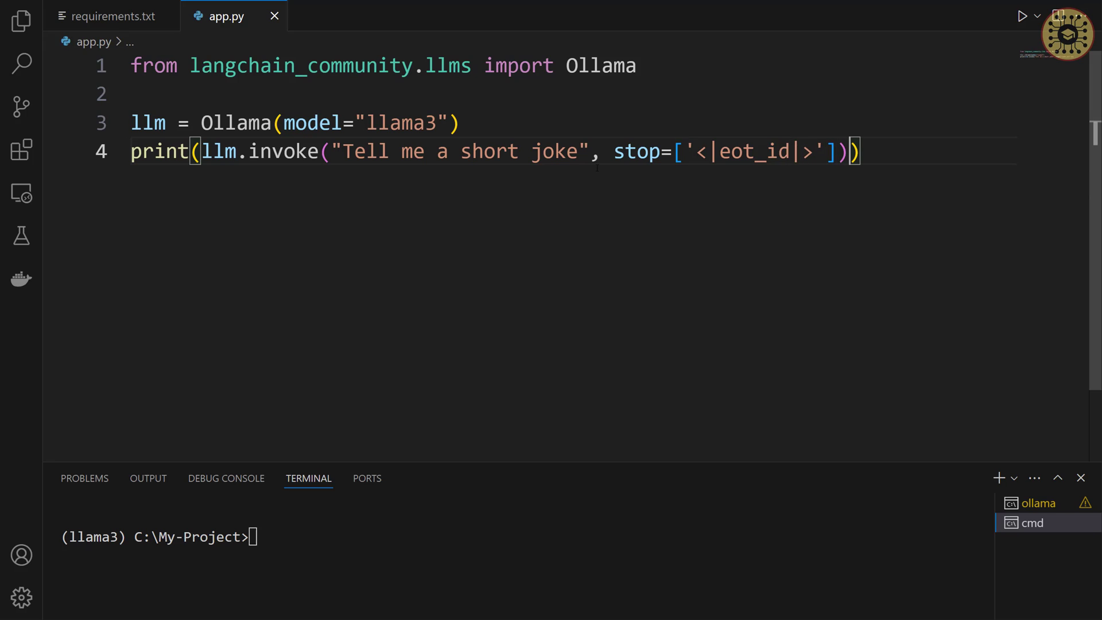
- Enlarge the terminal, run python app.py, and select Llama 3's egg joke output
left_click_drag(443, 463, 444, 234)
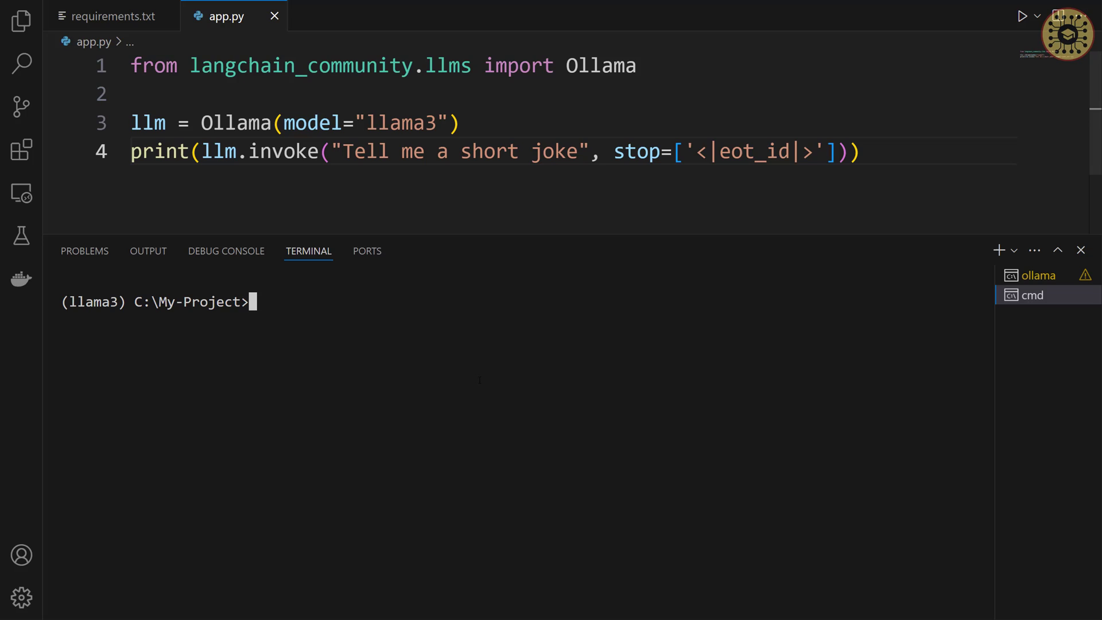
type("python")
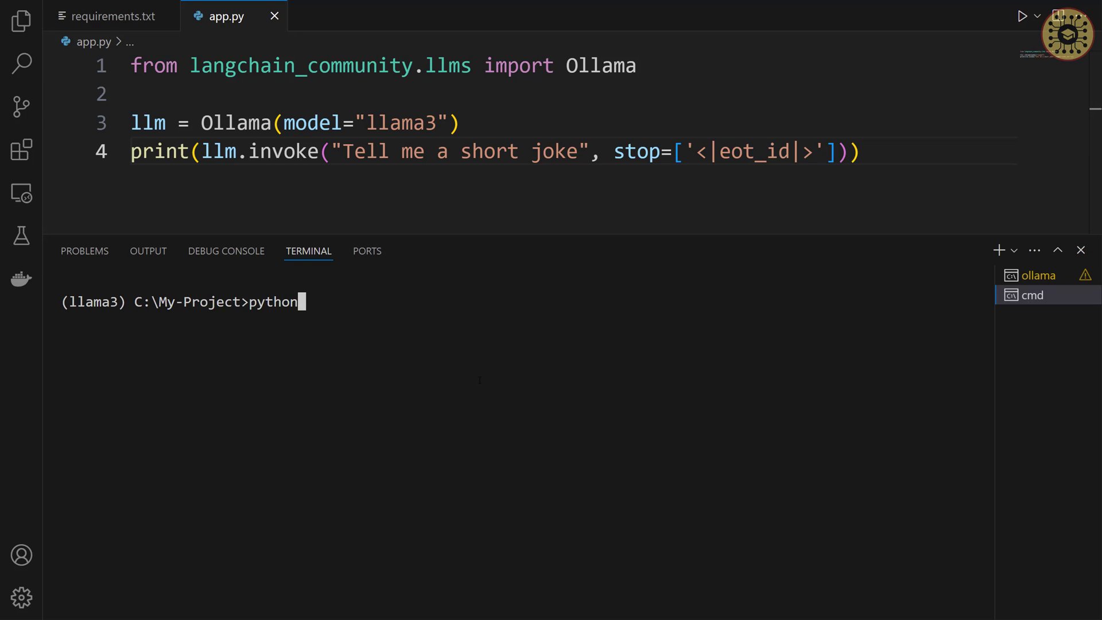
type(" app.py")
key("Return")
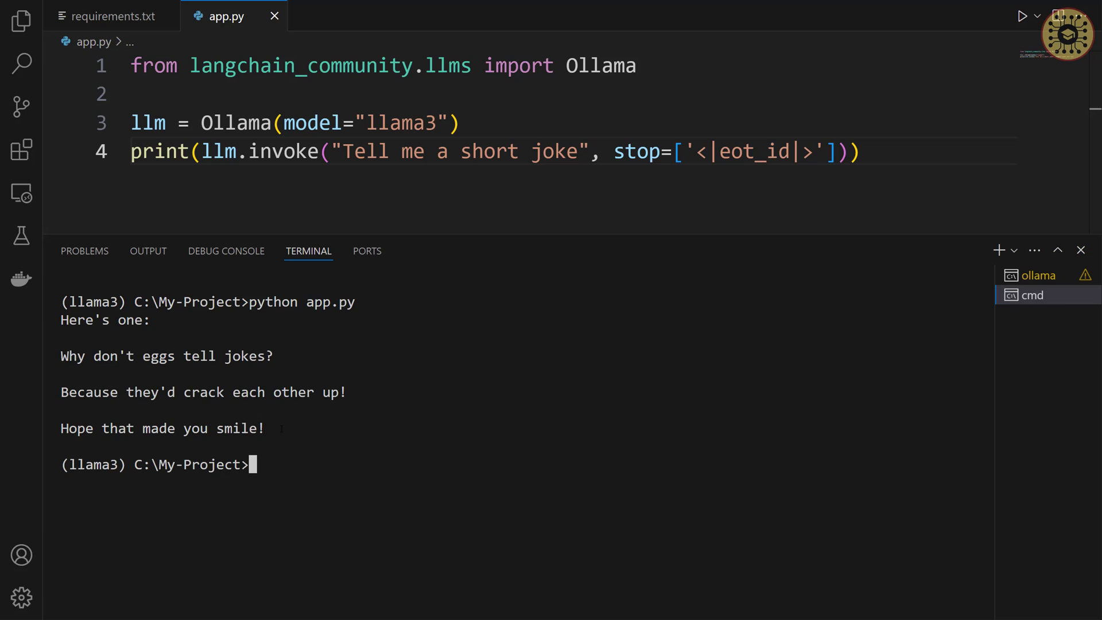
left_click_drag(60, 349, 293, 442)
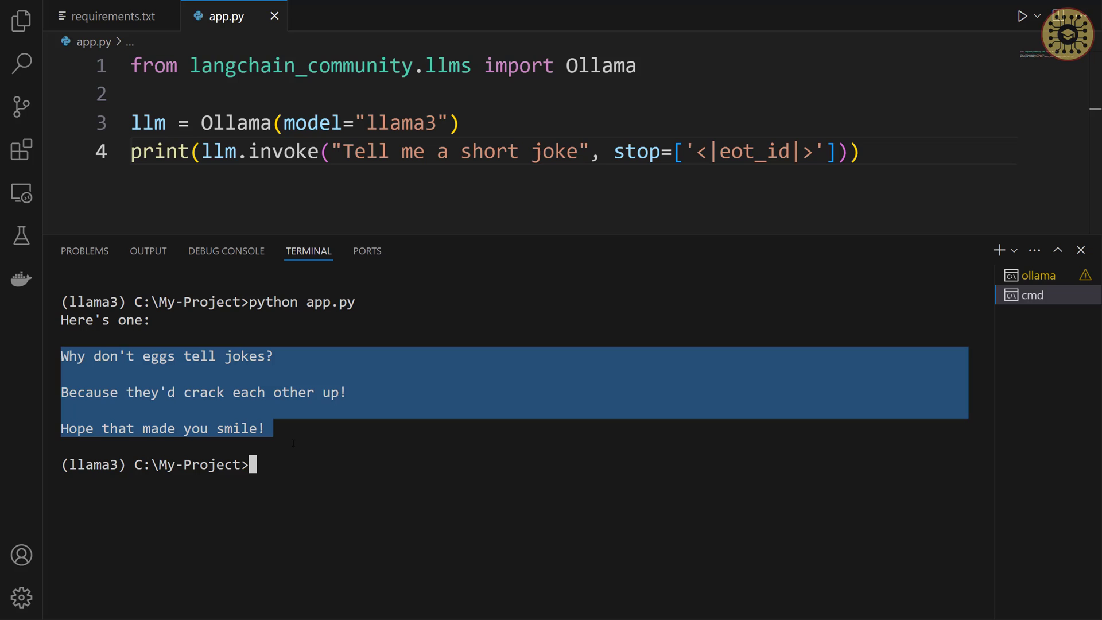
- Set the model to llama3:70b, clear the terminal with cls, and rerun app.py for a math book joke
left_click(440, 124)
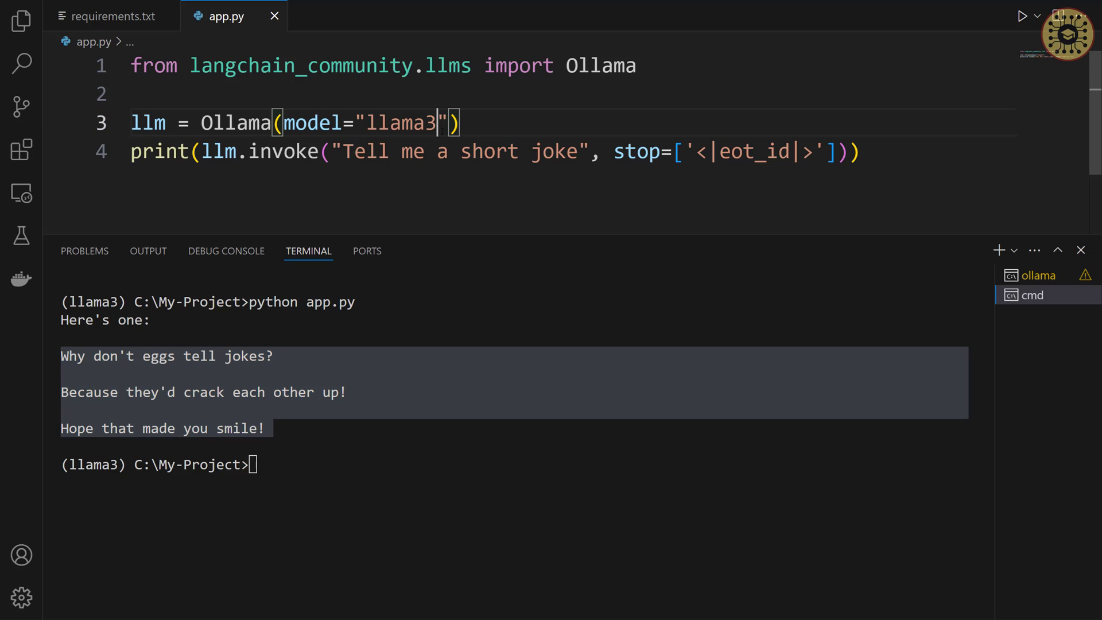
type(":")
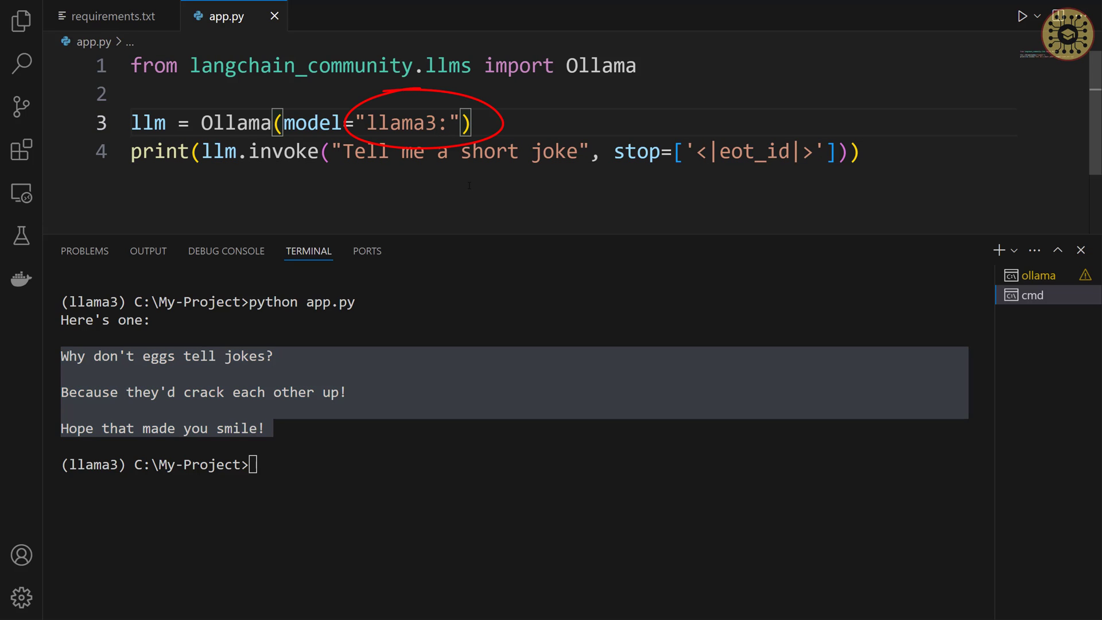
type("70")
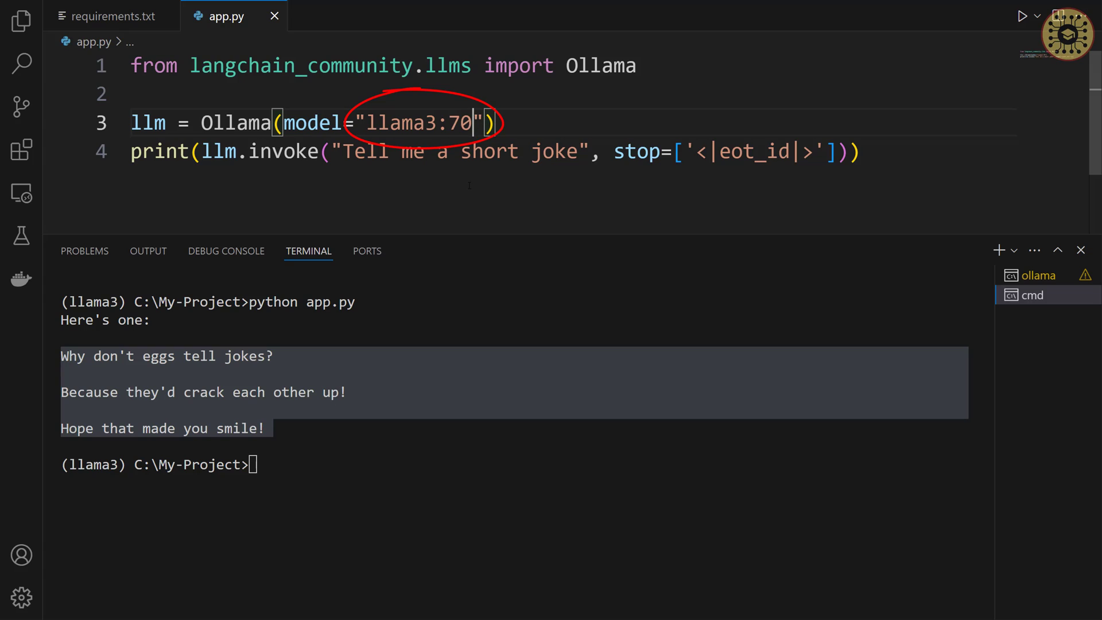
type("b")
left_click(414, 498)
type("cls")
key("Return")
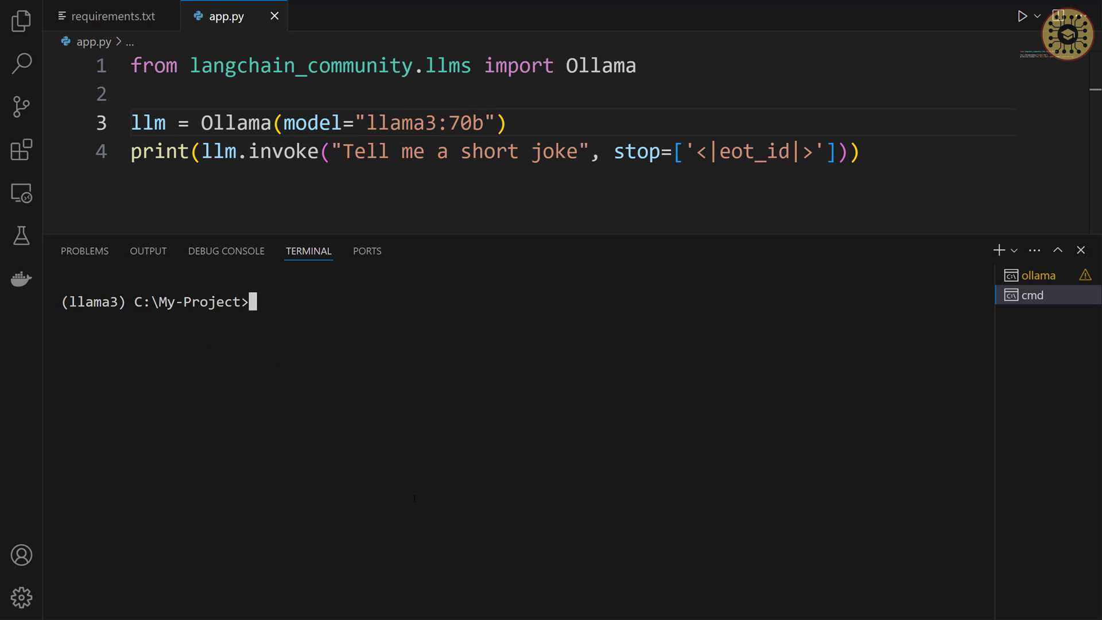
type("p")
type("ython app")
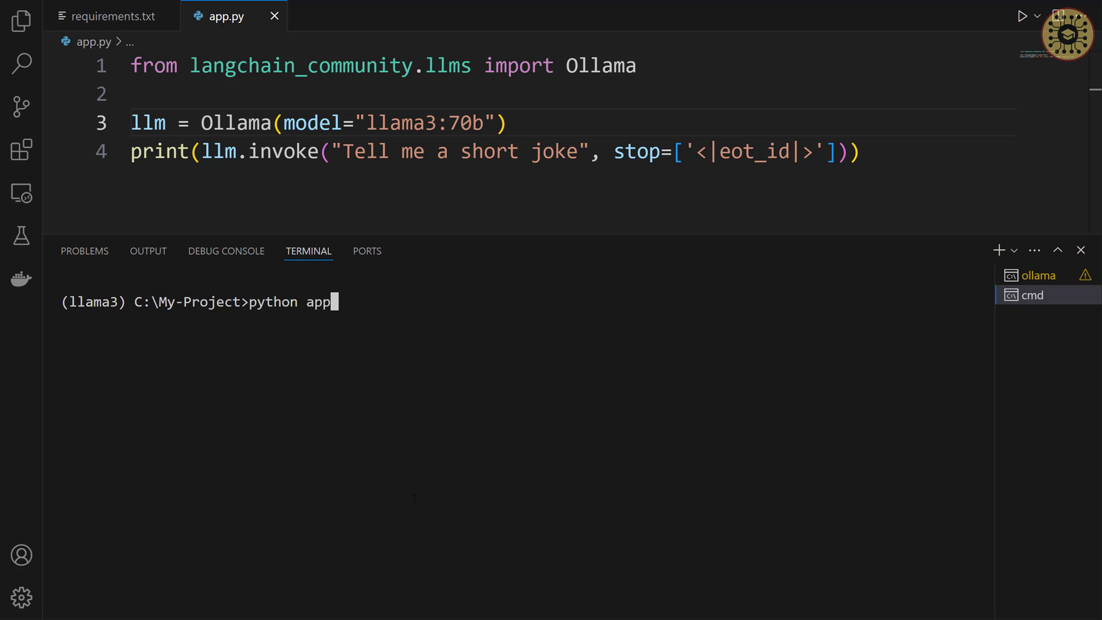
type(".py")
key("Return")
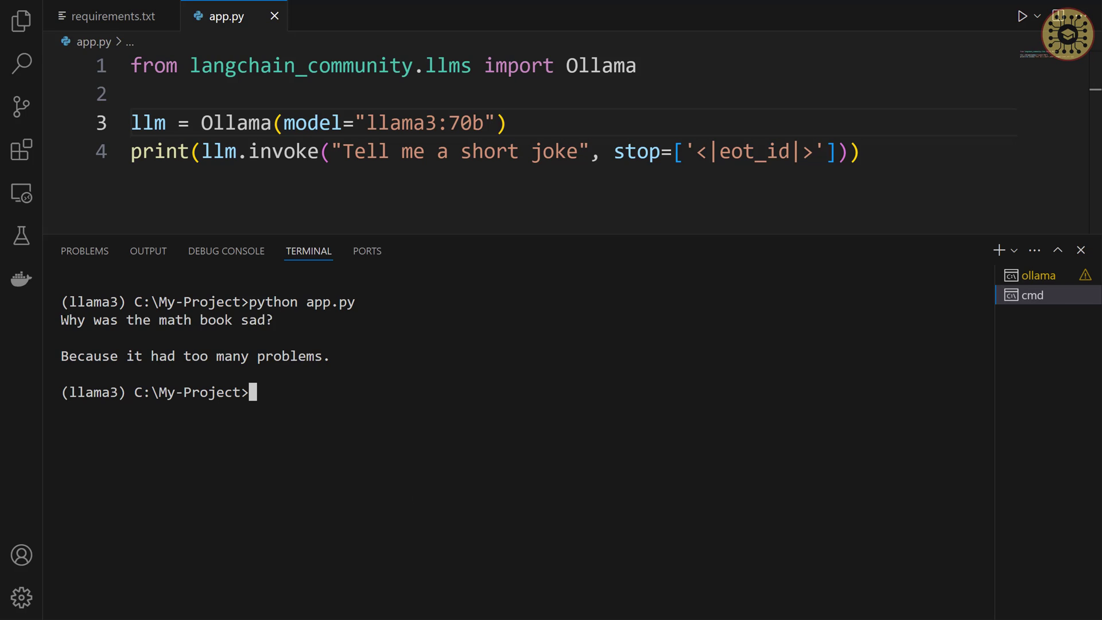
left_click_drag(61, 319, 339, 356)
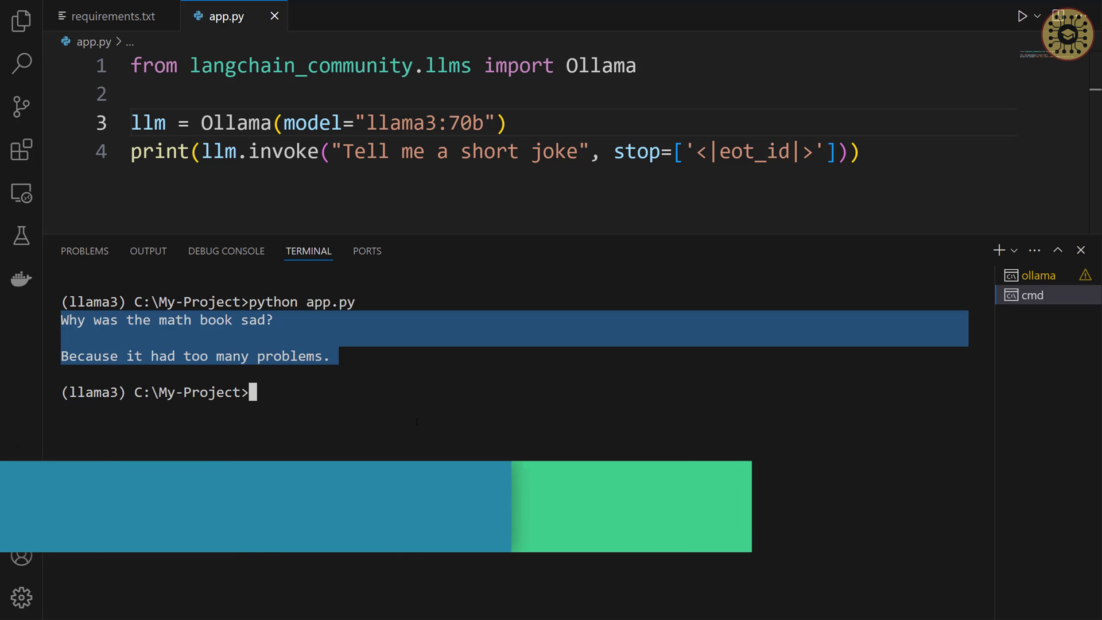
type("cl")
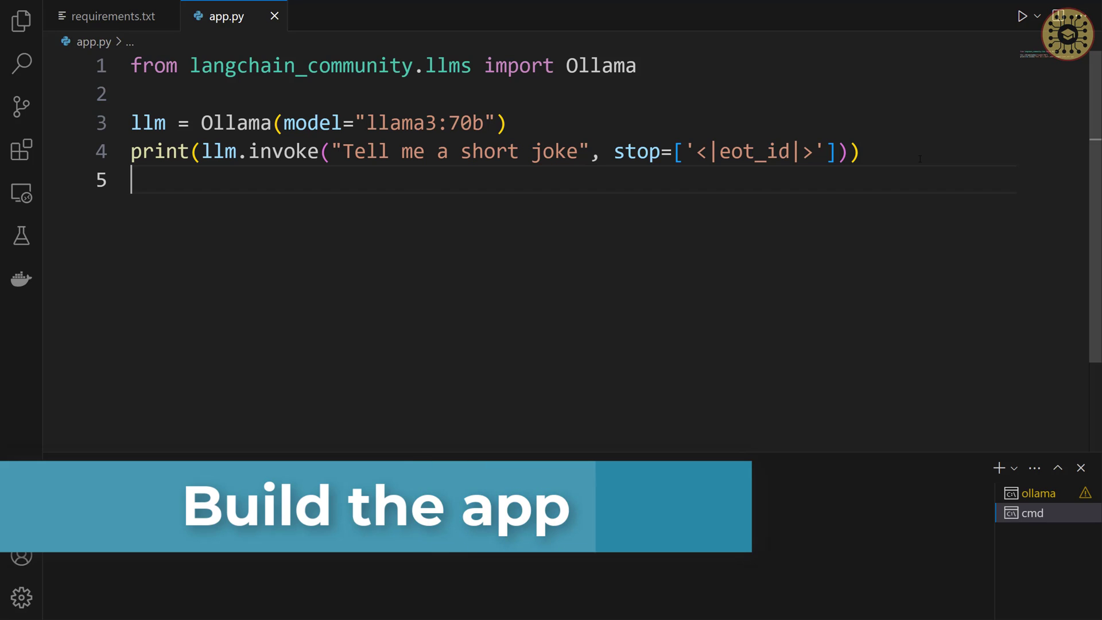
- Add 'import streamlit as st' on line 2 and st.title("Chatbot using Llama3") below the llm line
left_click(748, 75)
key("Return")
type("impor")
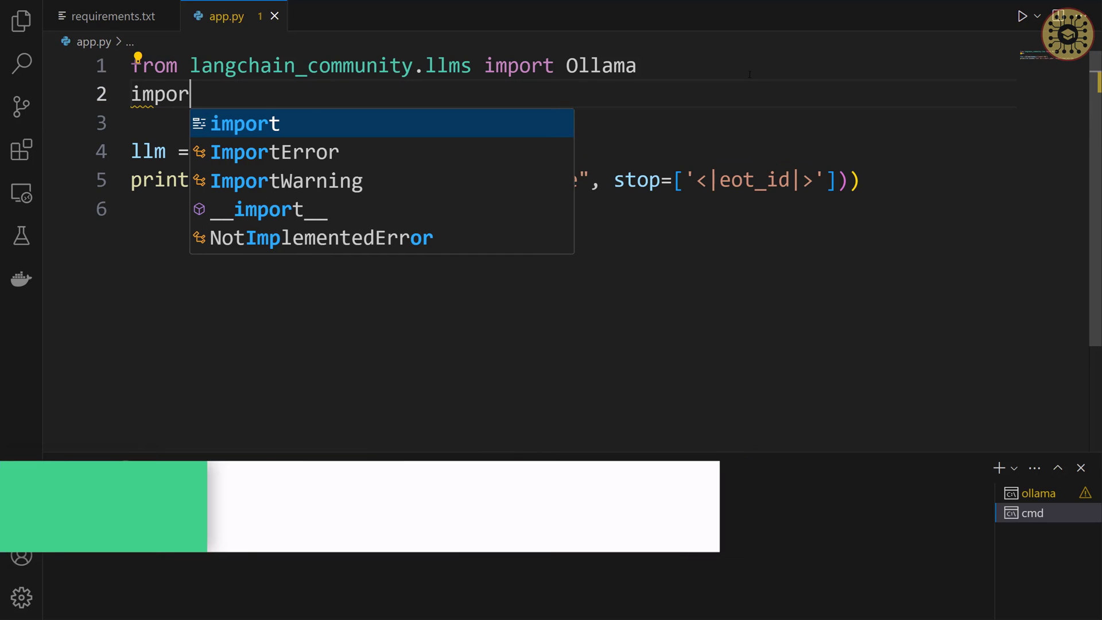
type("t streamlit ")
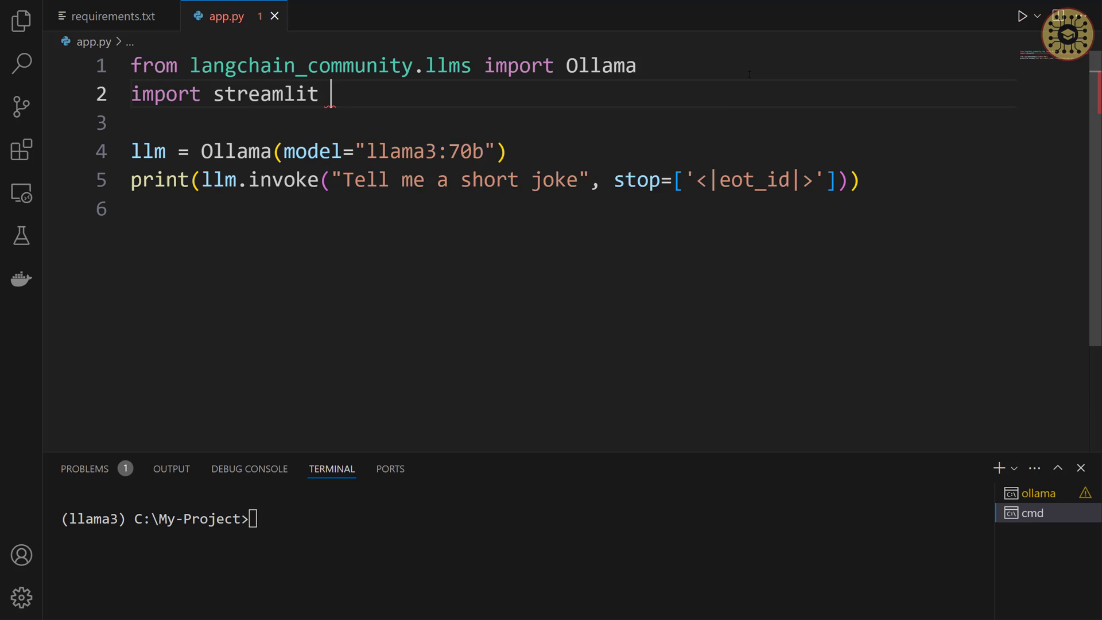
type("as st")
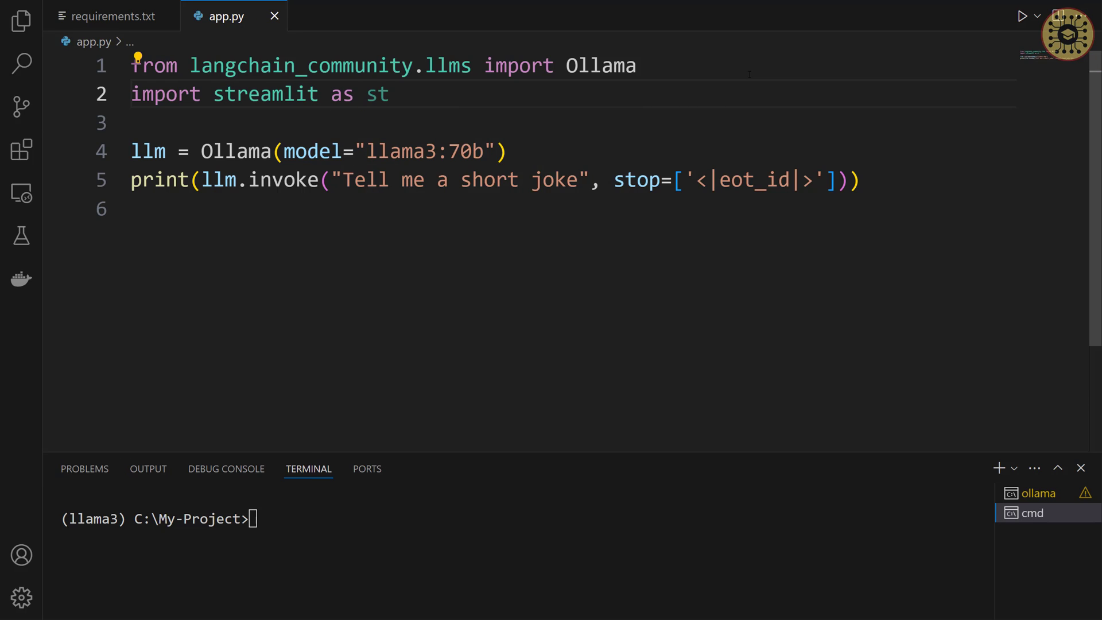
left_click(551, 152)
key("Return")
key("Return")
key("Return")
key("Up")
type("st.")
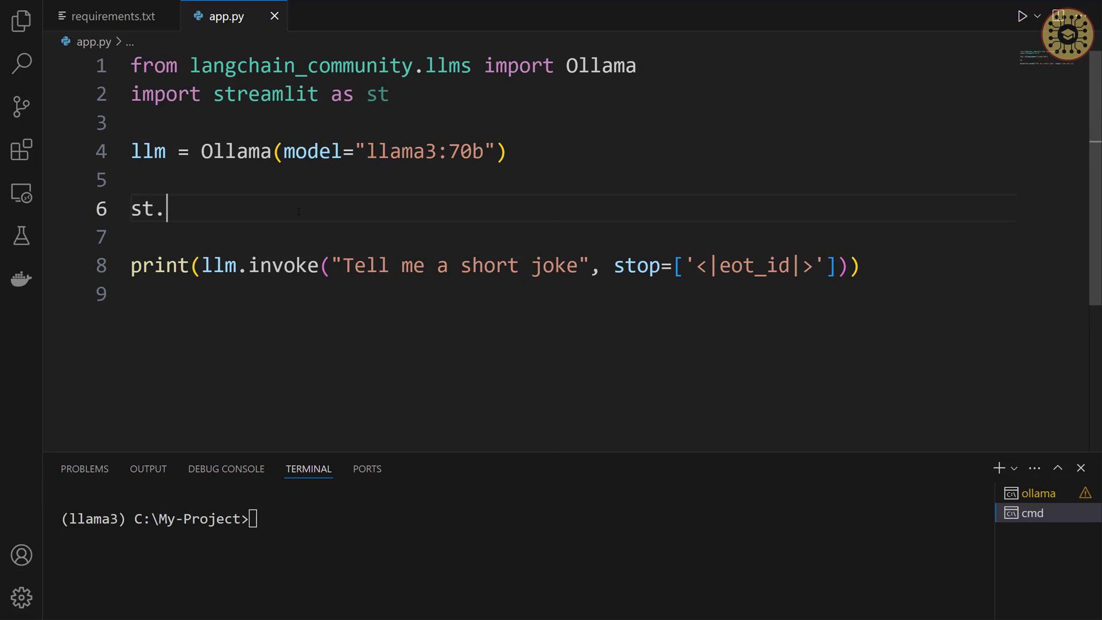
type("title(")
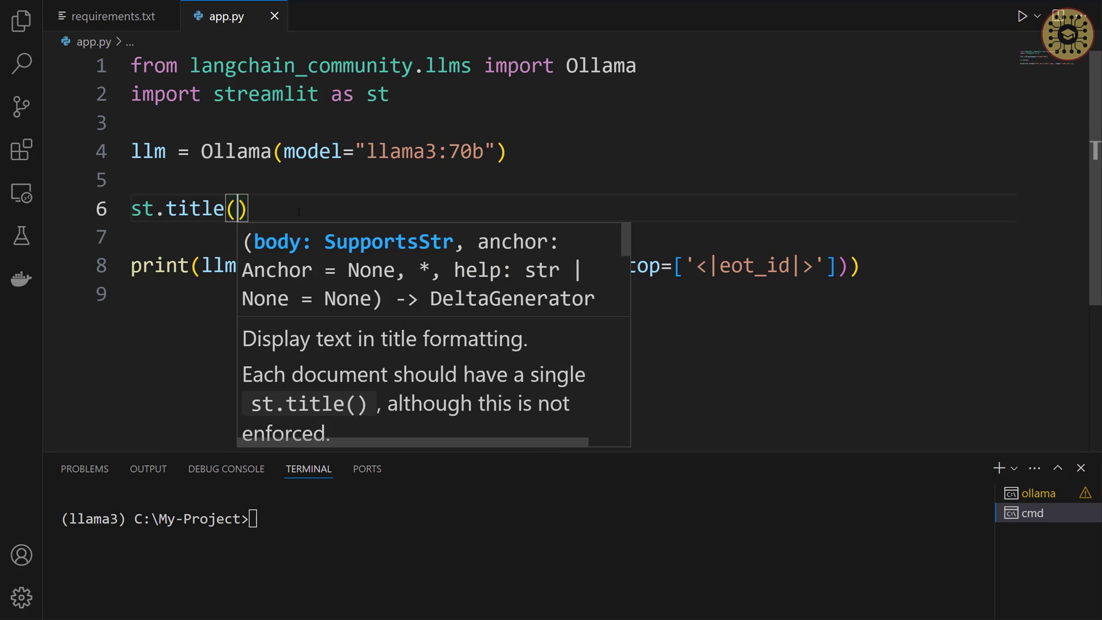
type("\"Chatbot ")
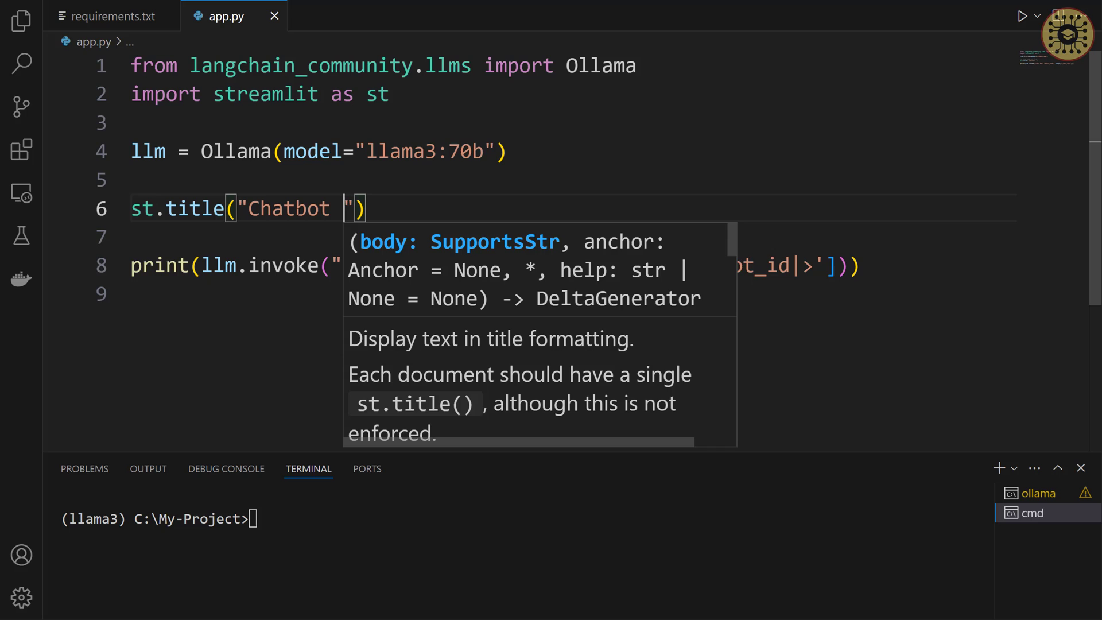
type("using Lla")
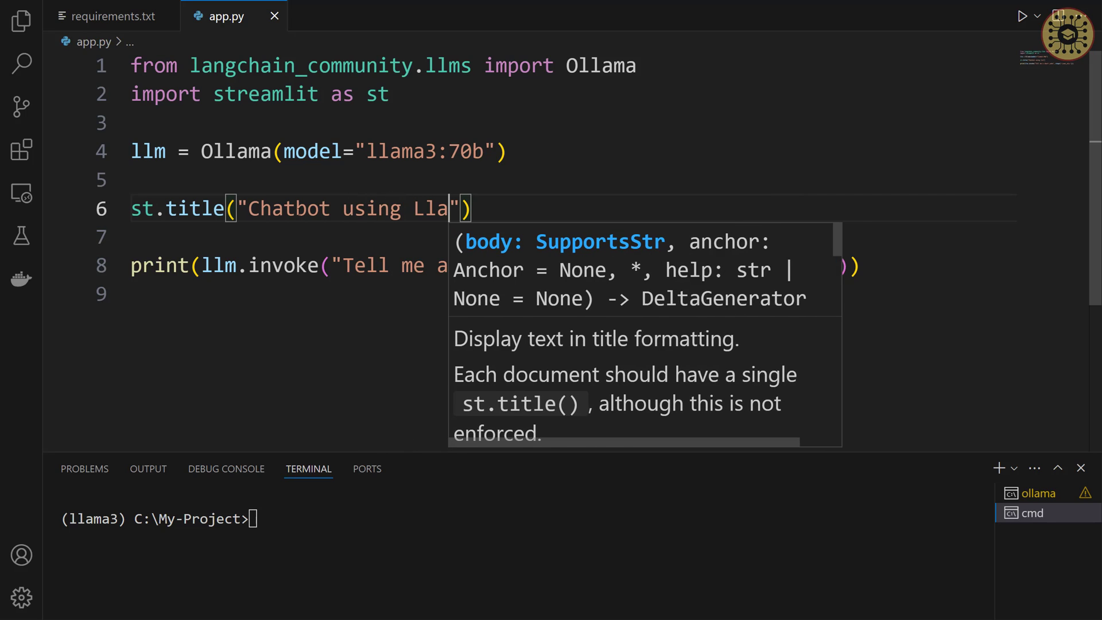
type("ma3")
key("End")
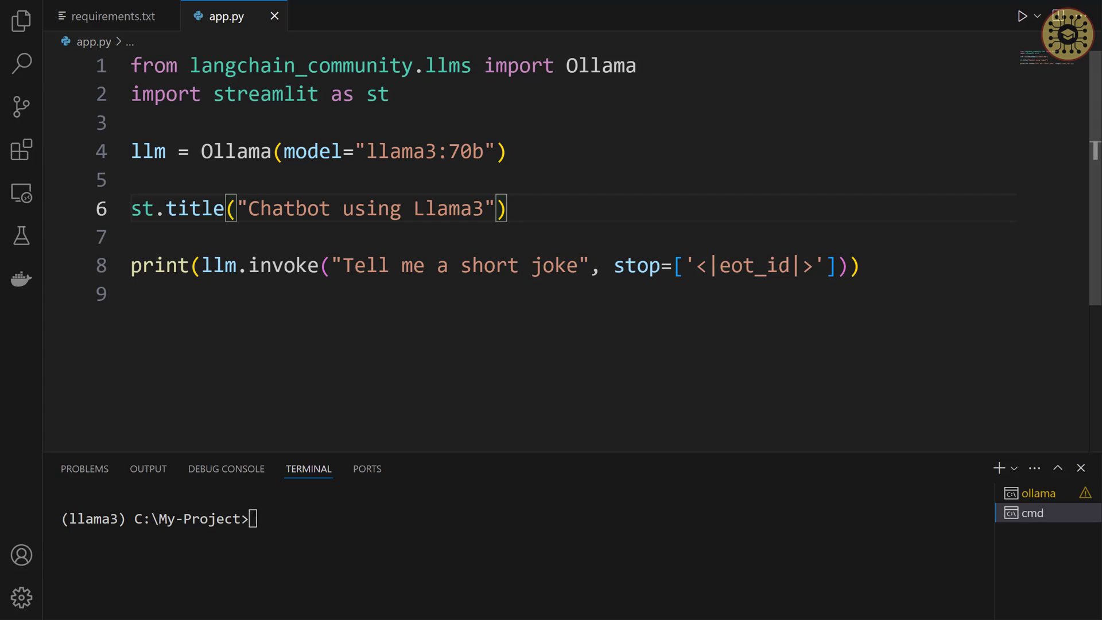
- Add line 8 prompt = st.text_area("Enter your prompt:") below the title
key("Return")
key("Return")
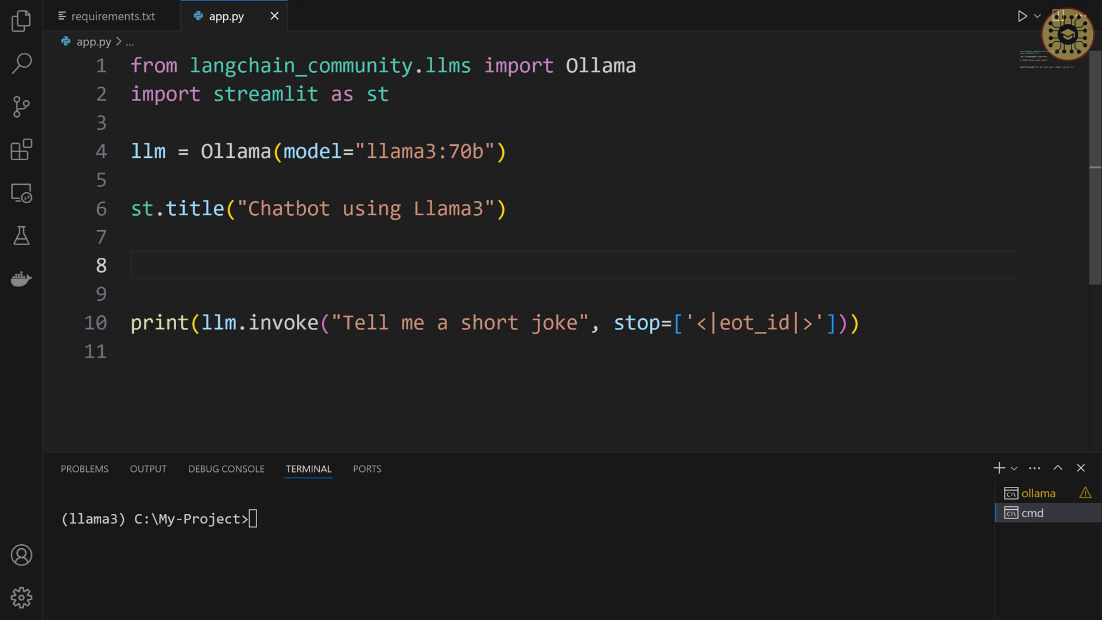
type("prompt ")
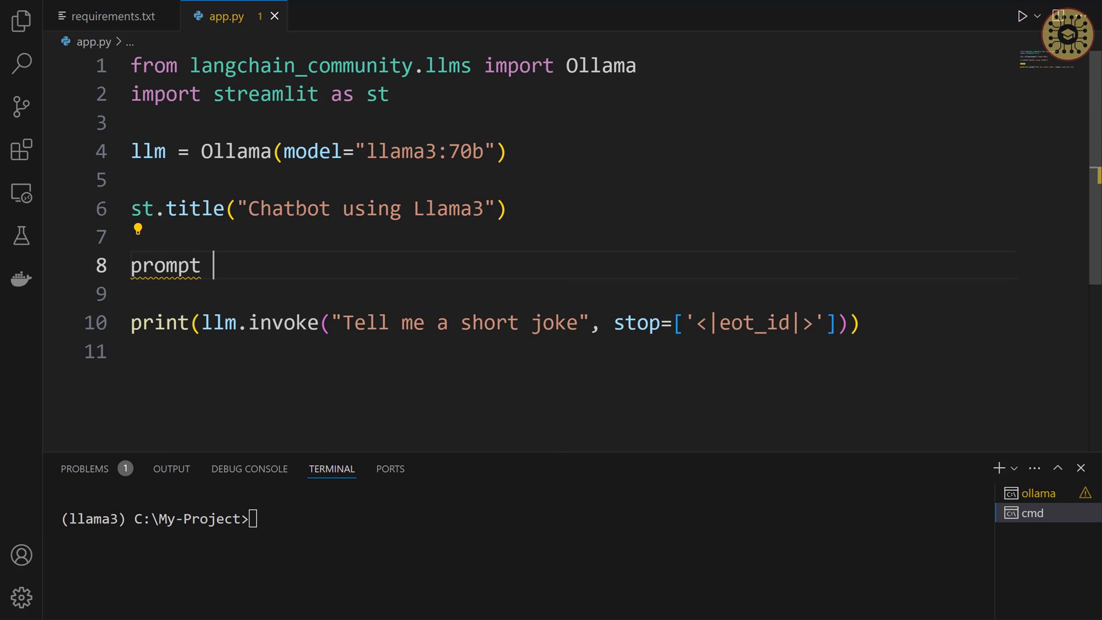
type("= st.")
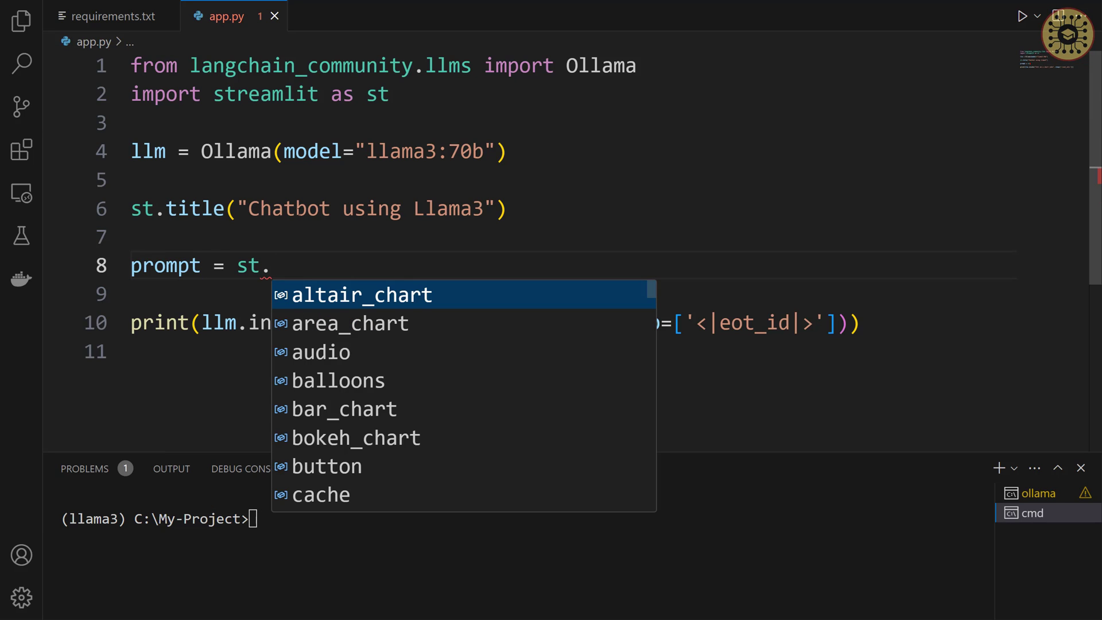
type("text")
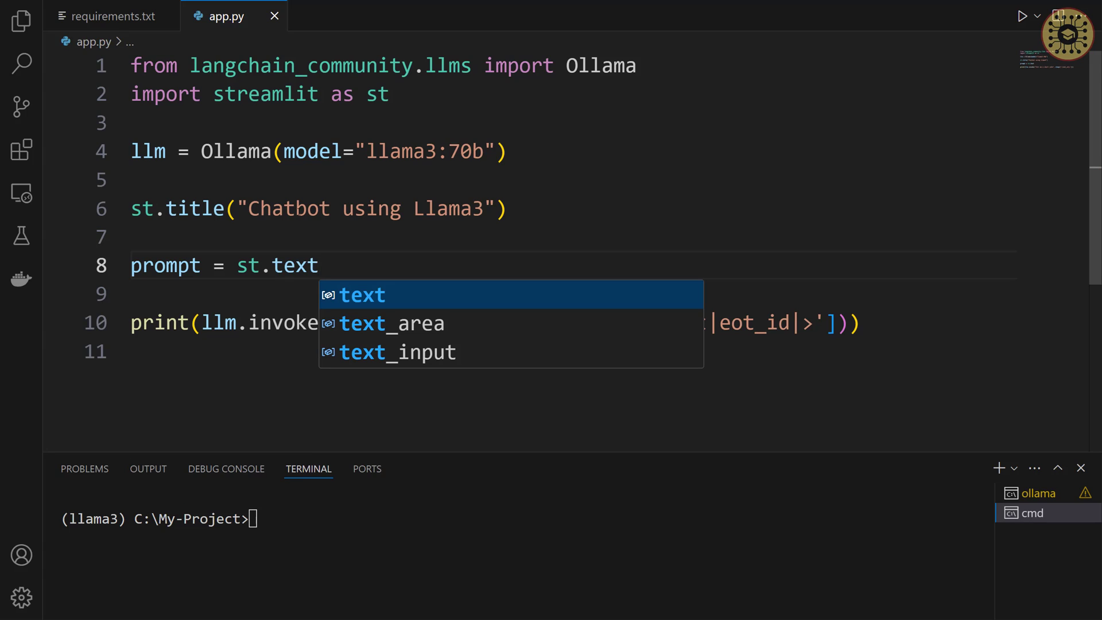
type("_ar")
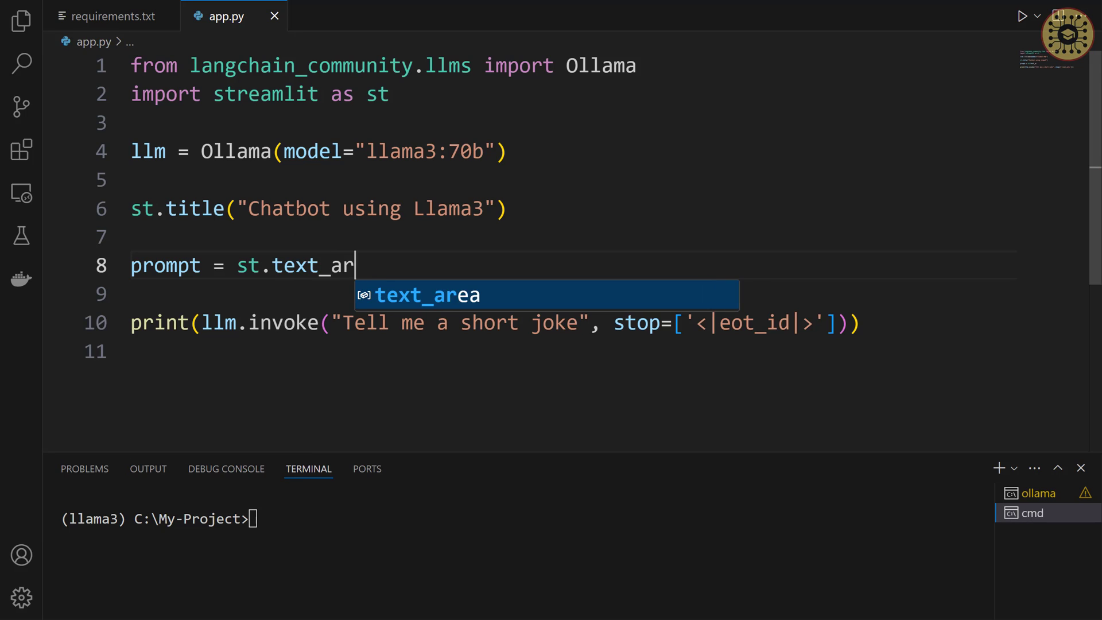
key("Tab")
type("(\"Ent")
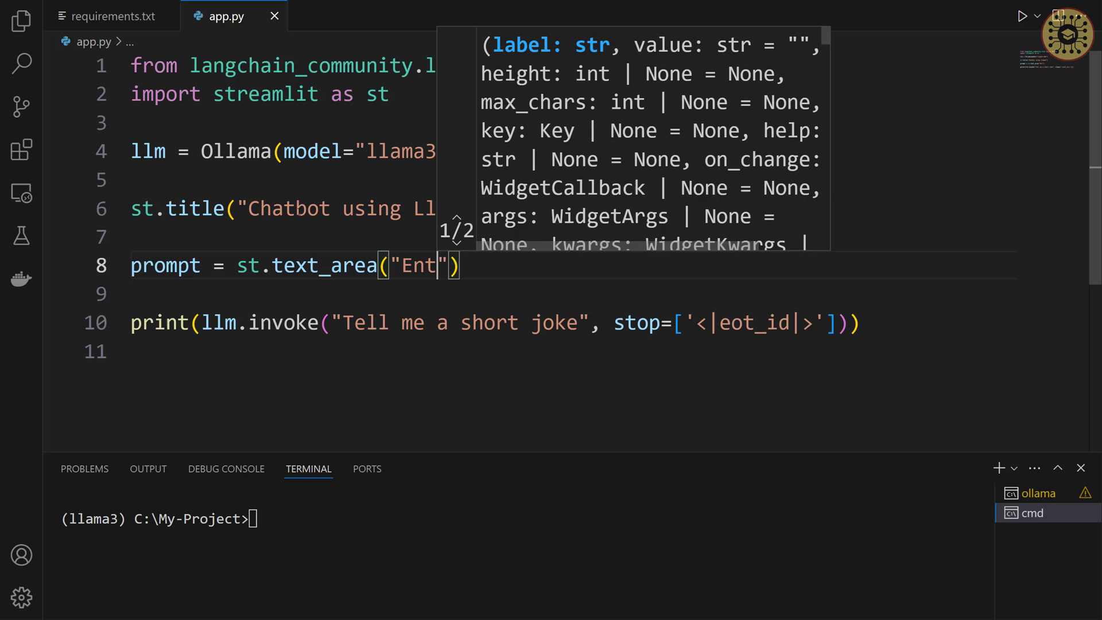
type("er your ")
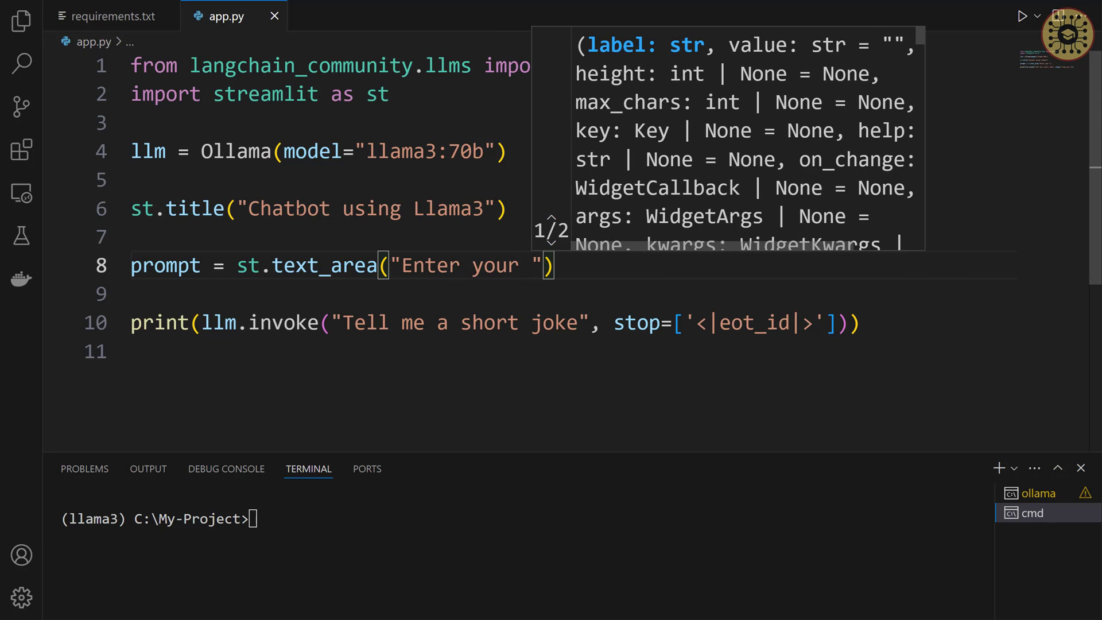
type("prompt:")
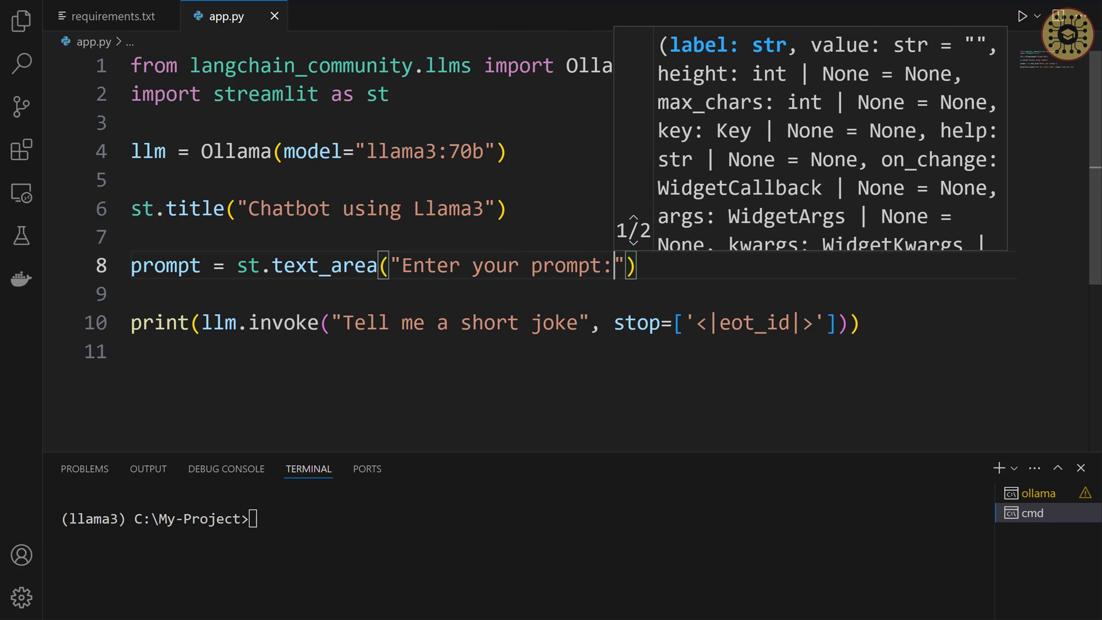
type("\")")
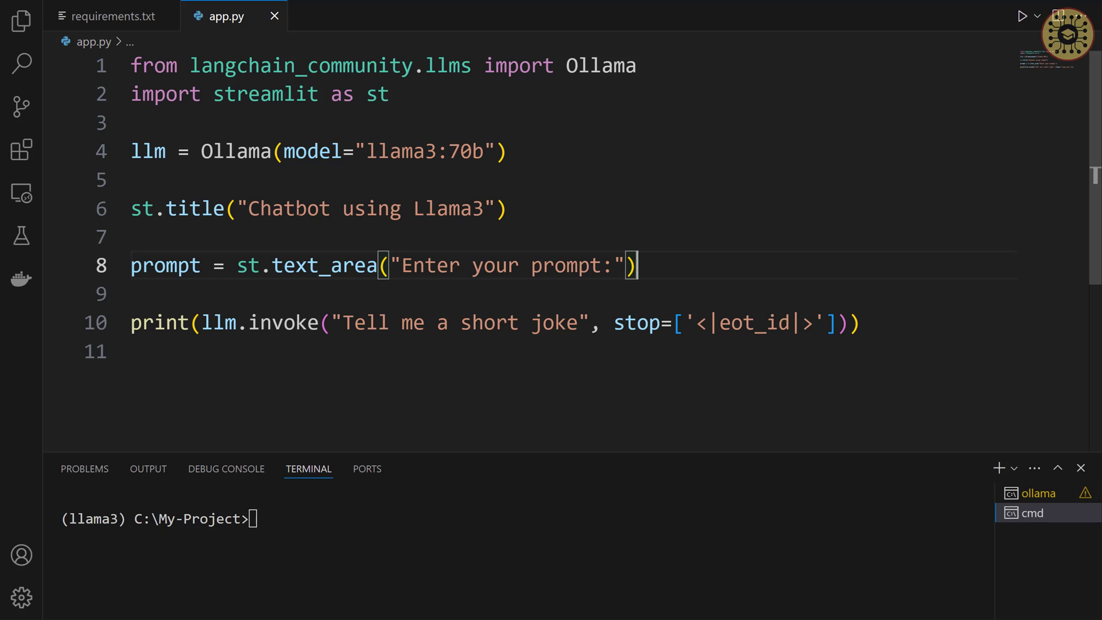
type("if")
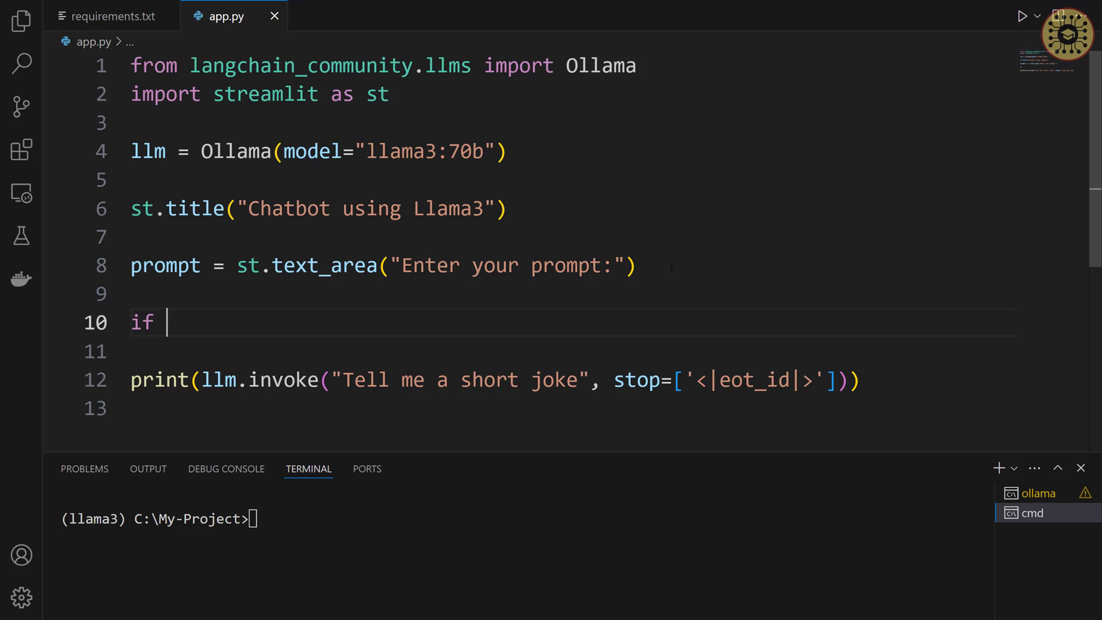
type("st.b")
- Write if st.button("Generate"): containing if prompt: and a st.spinner("Generating response...") block
key("Escape")
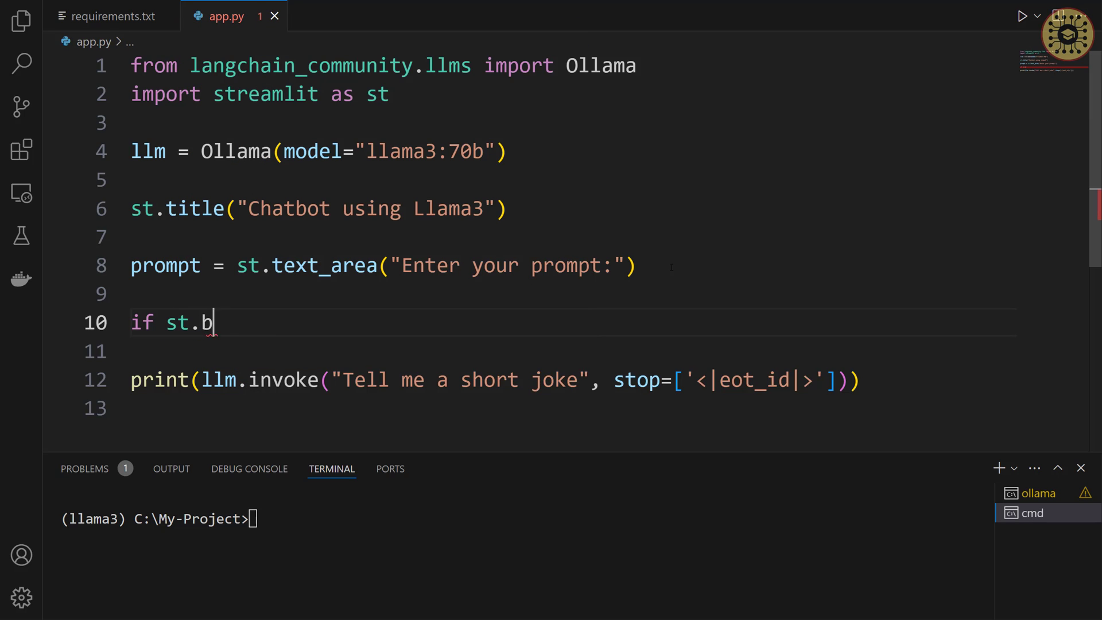
type("utton")
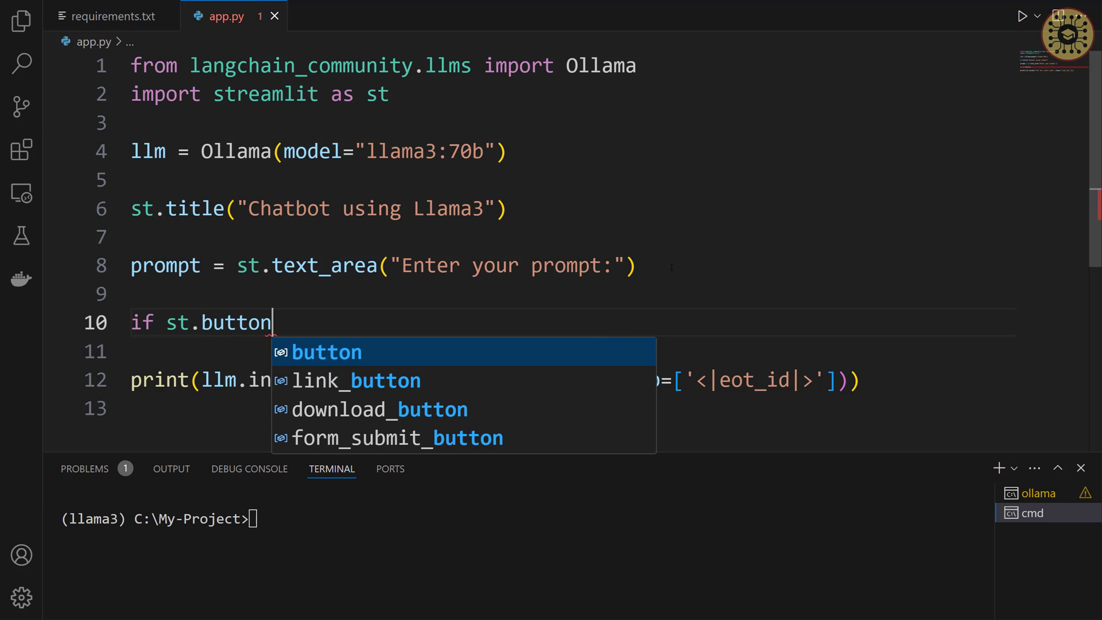
type("(\"Gene")
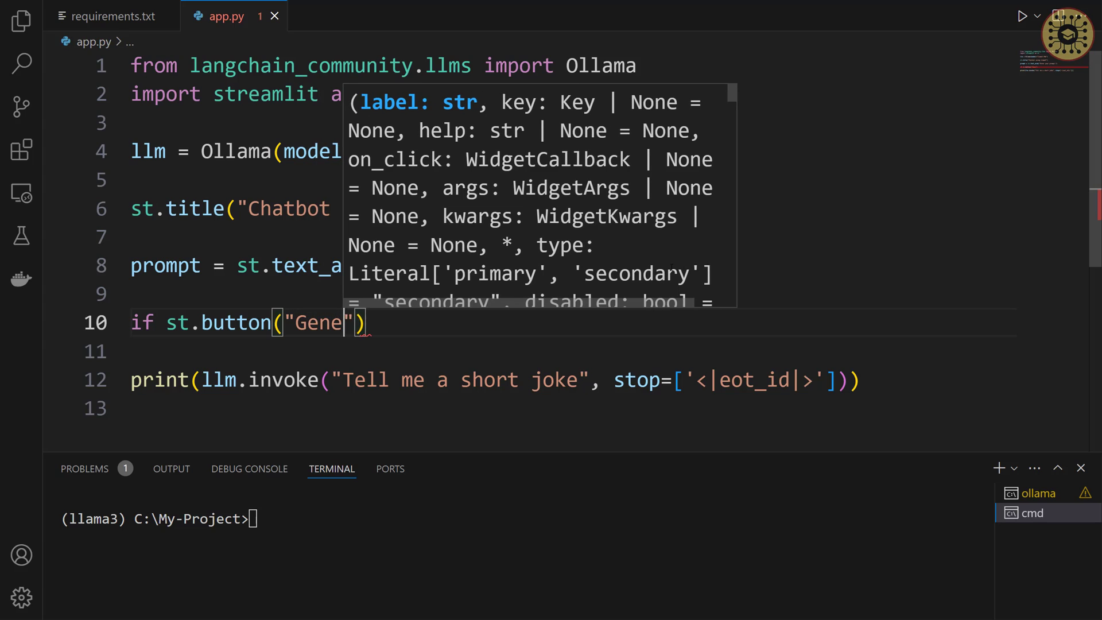
type("rate")
key("End")
type(":")
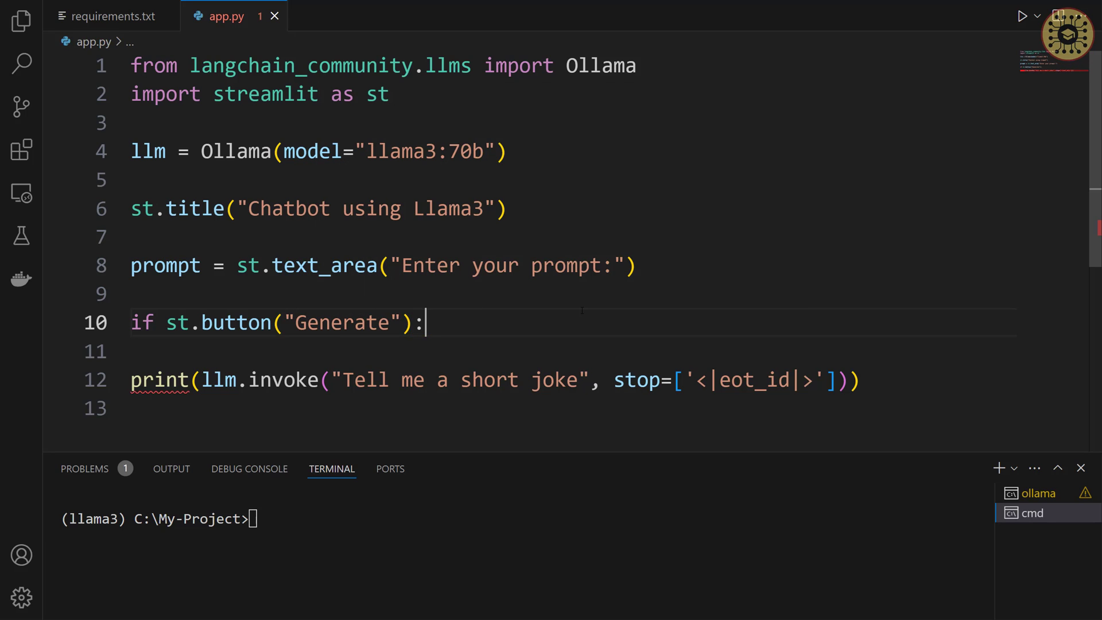
key("Return")
scroll(582, 310, "down", 3)
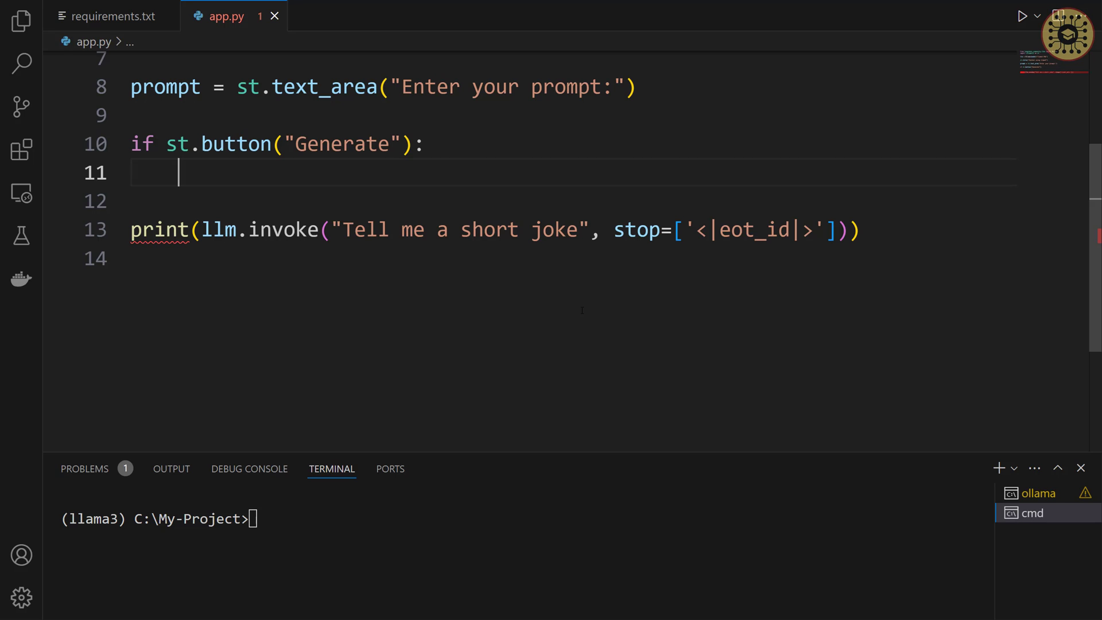
scroll(583, 310, "up", 1)
type("if pr")
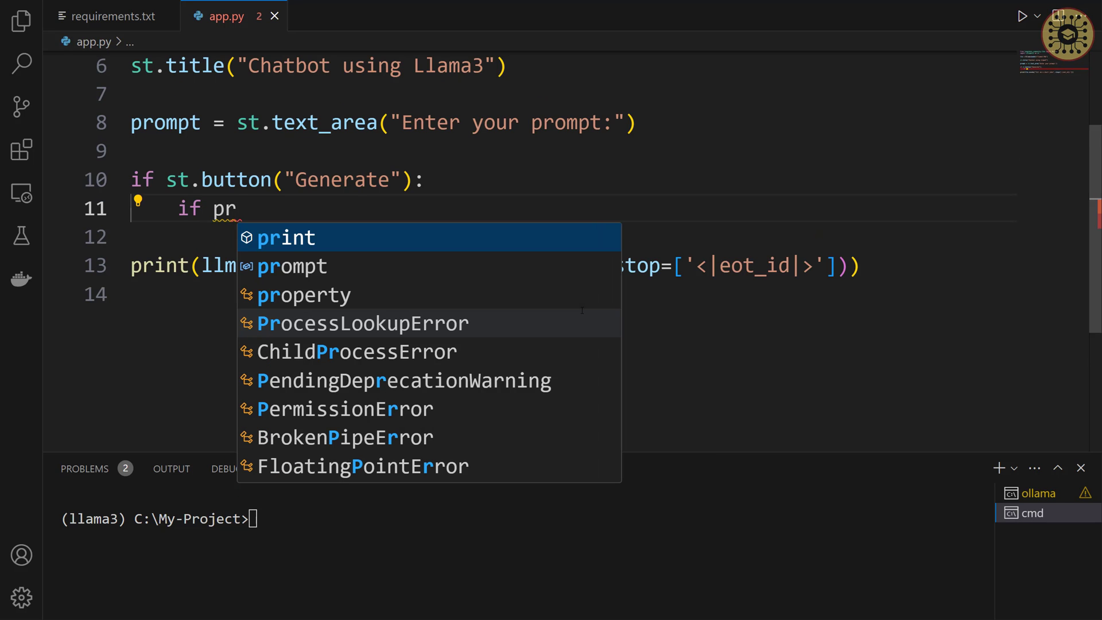
type("ompt:")
key("Return")
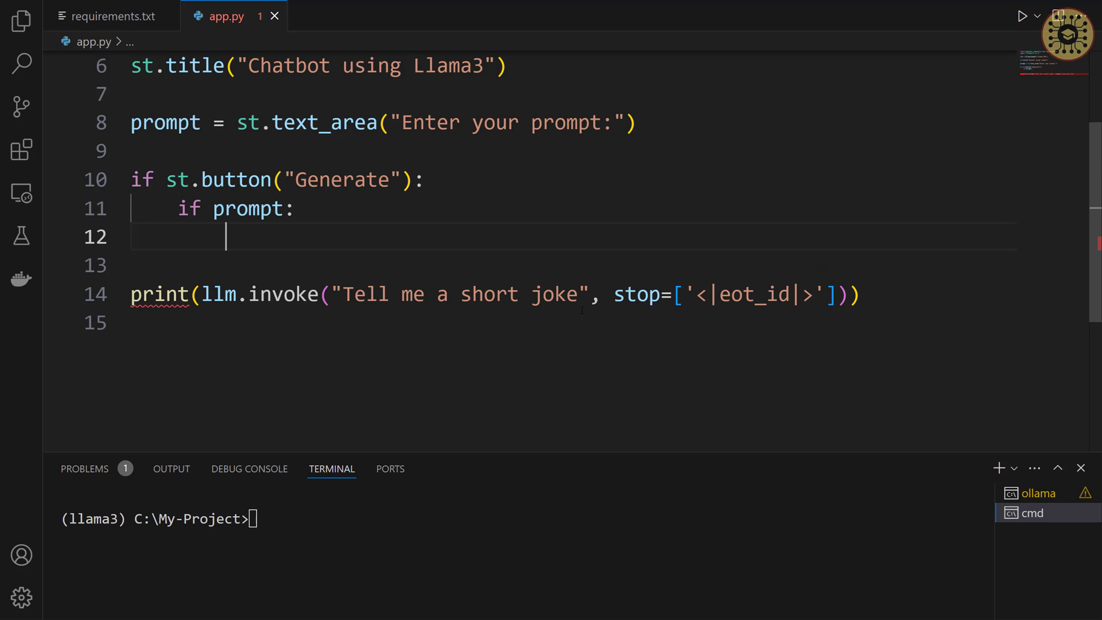
type("with ")
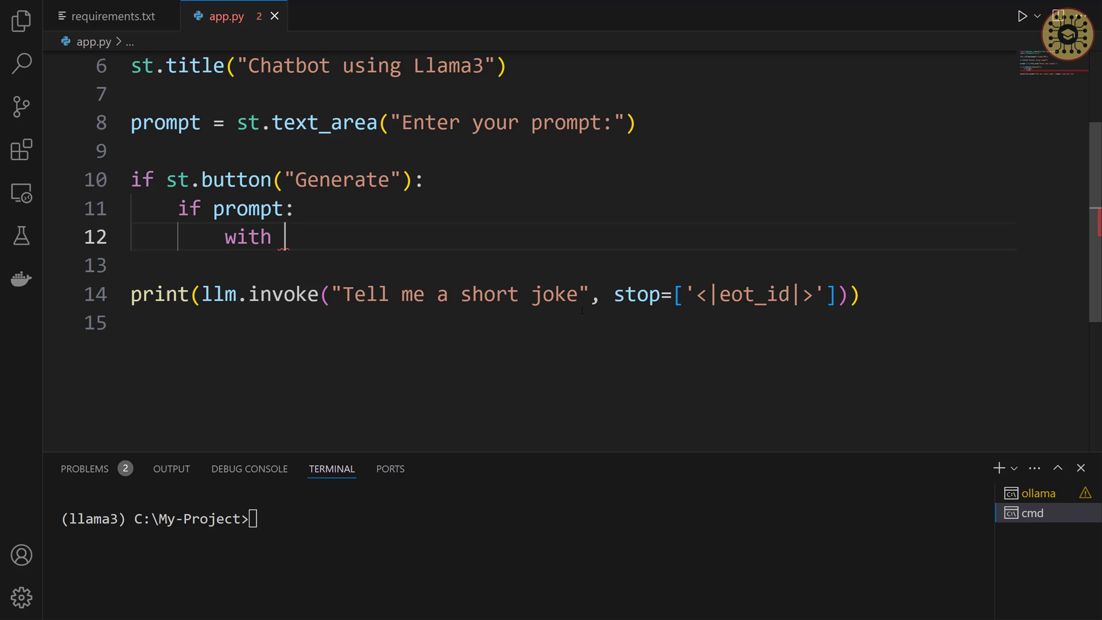
type("st.s")
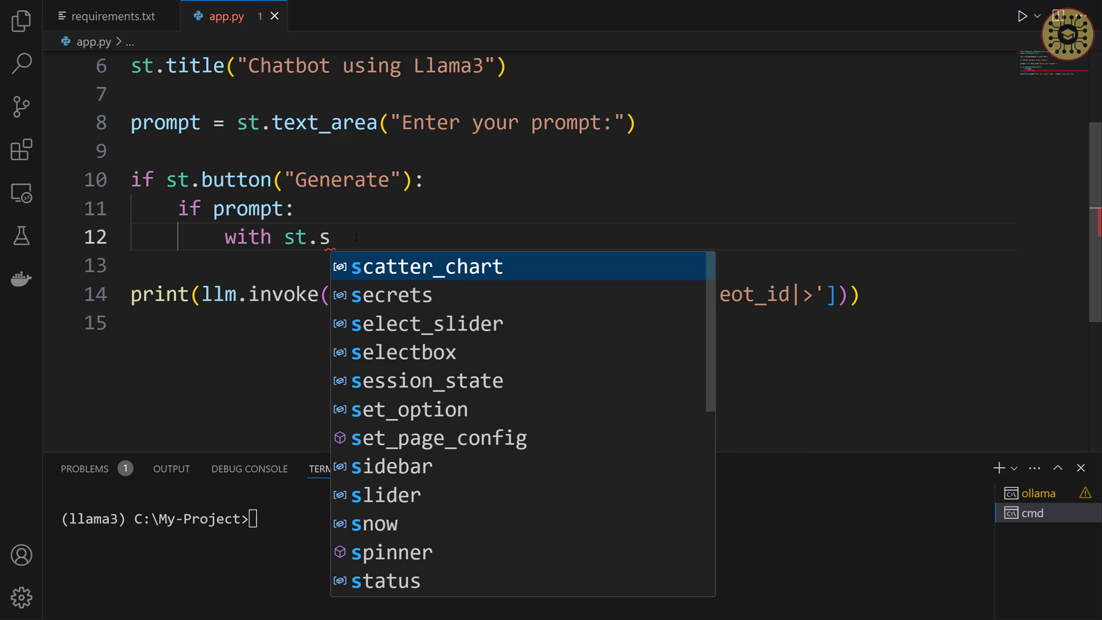
type("pin")
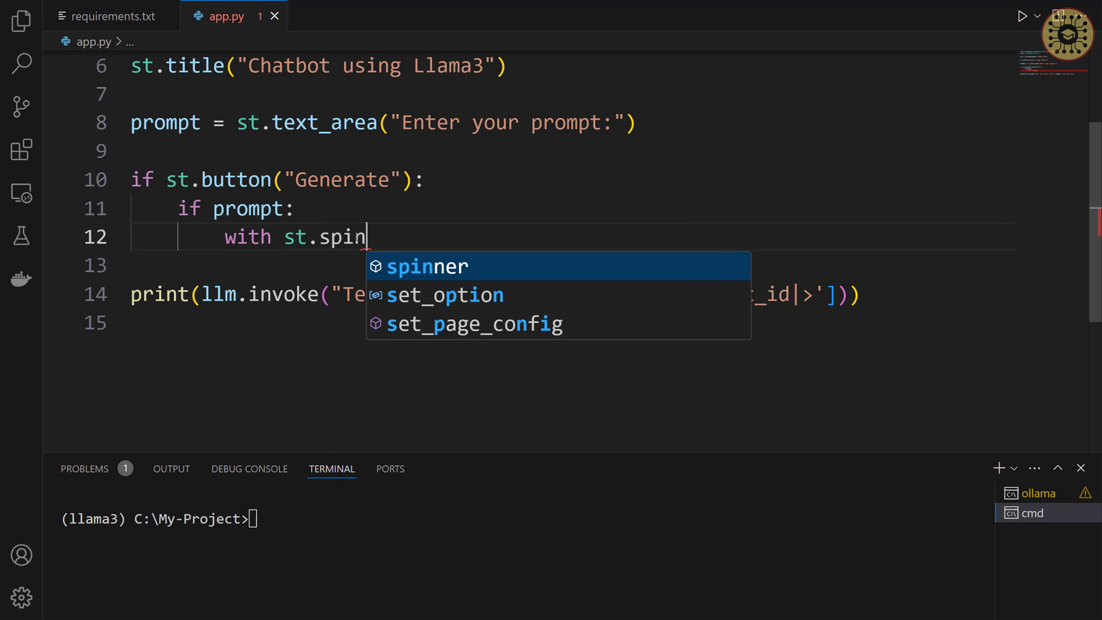
key("Tab")
type("(\"Genera")
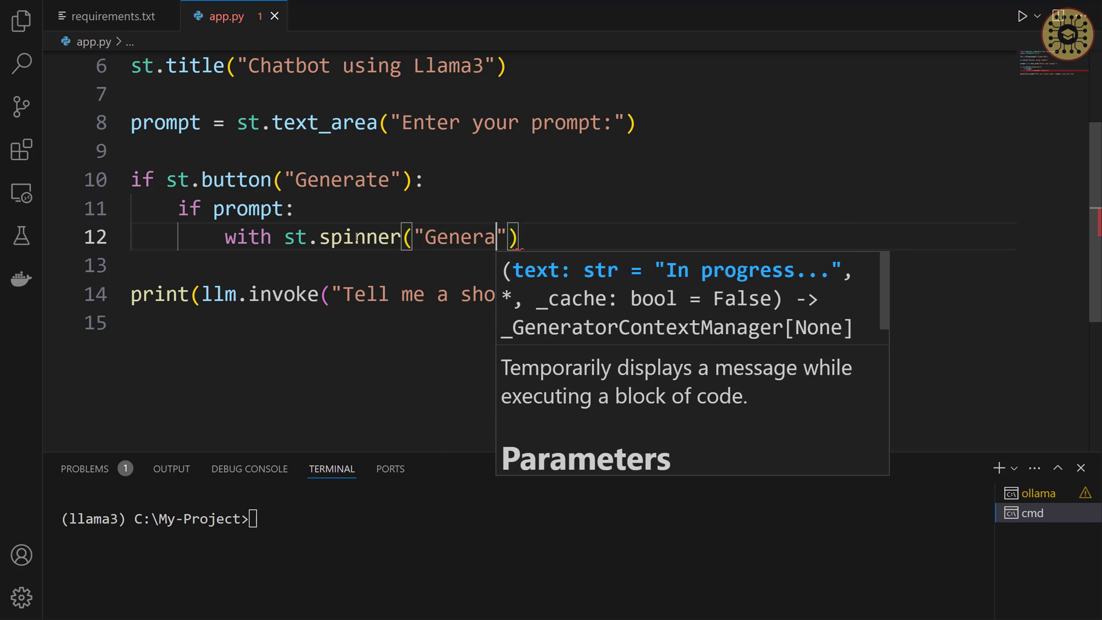
type("ting res")
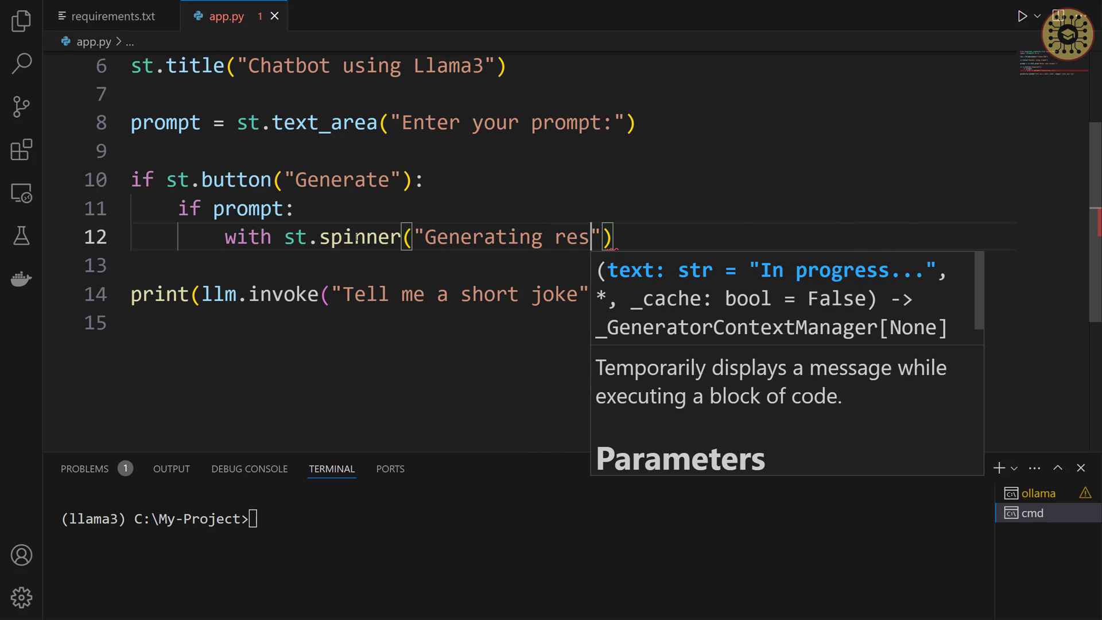
type("ponse...\"")
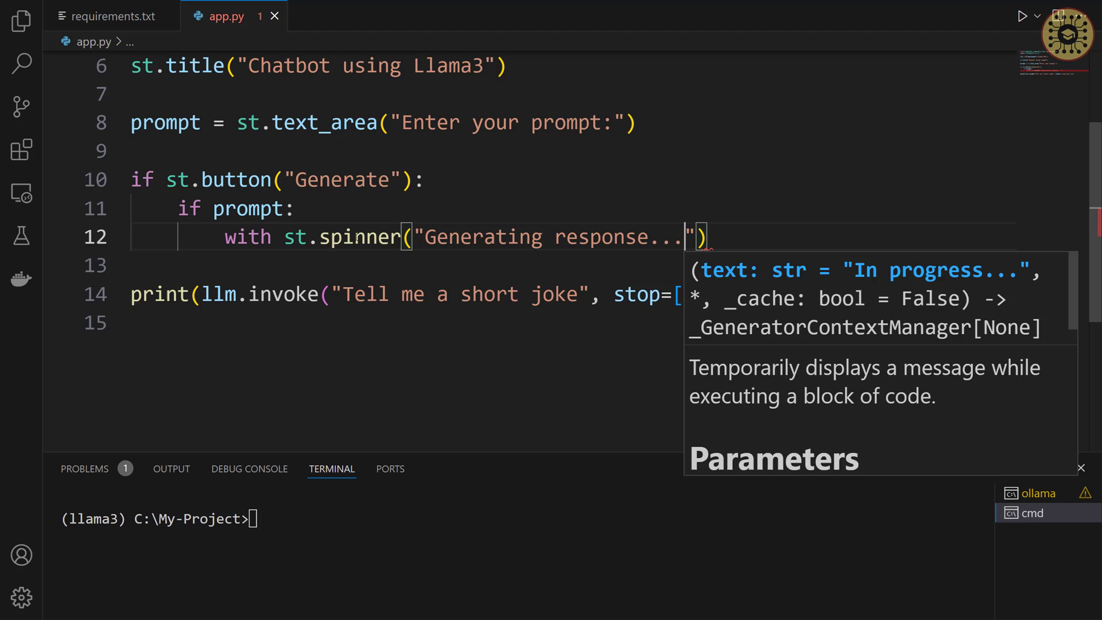
type("):")
key("Return")
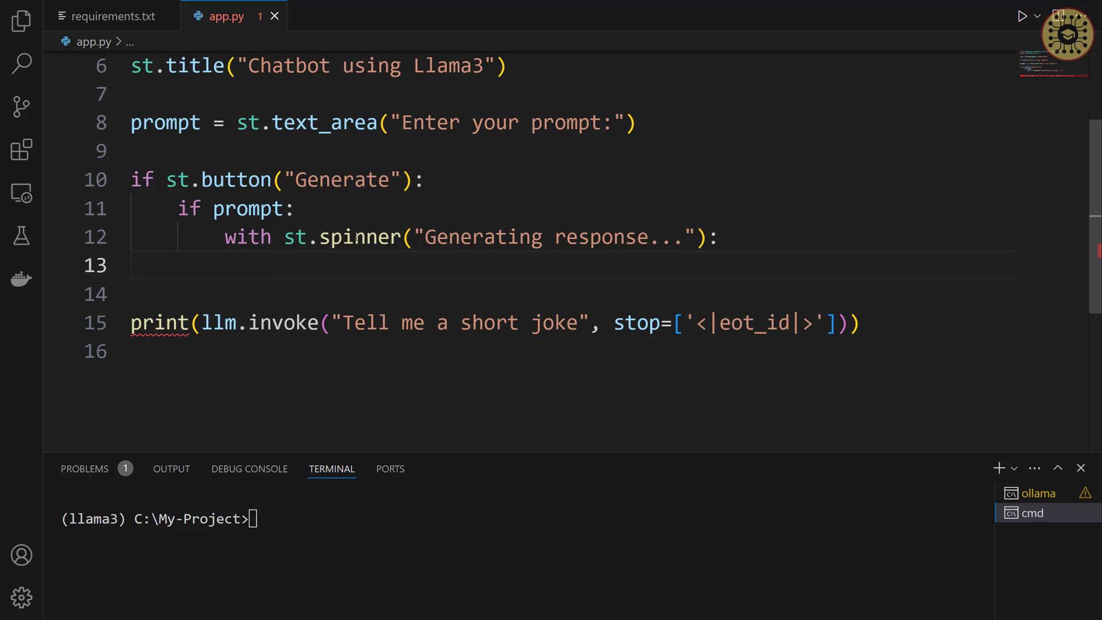
type("st.write")
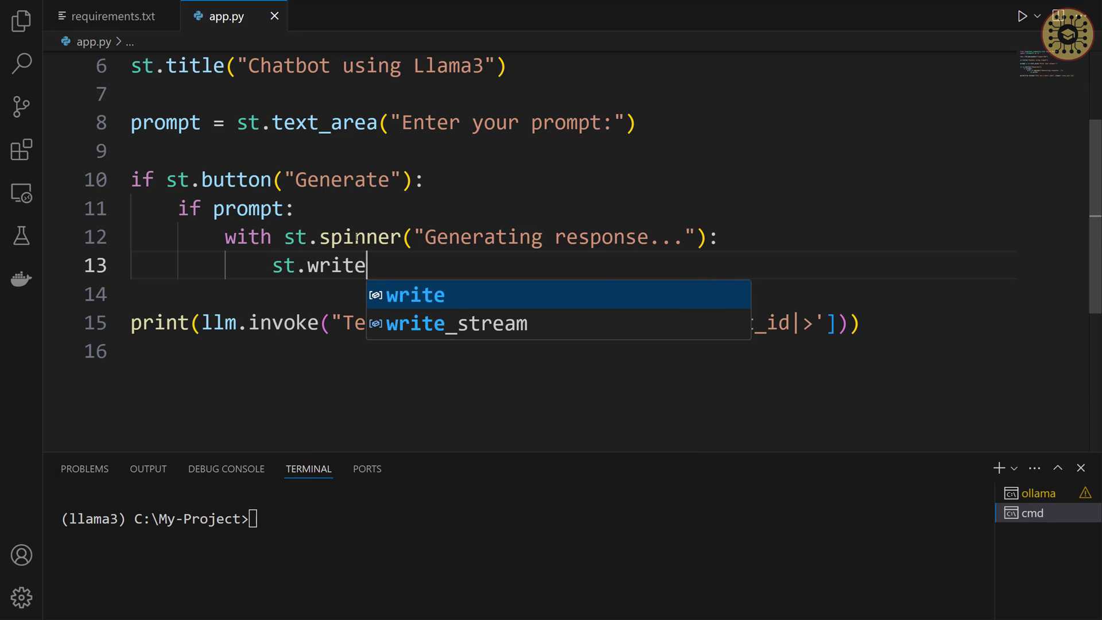
type("(")
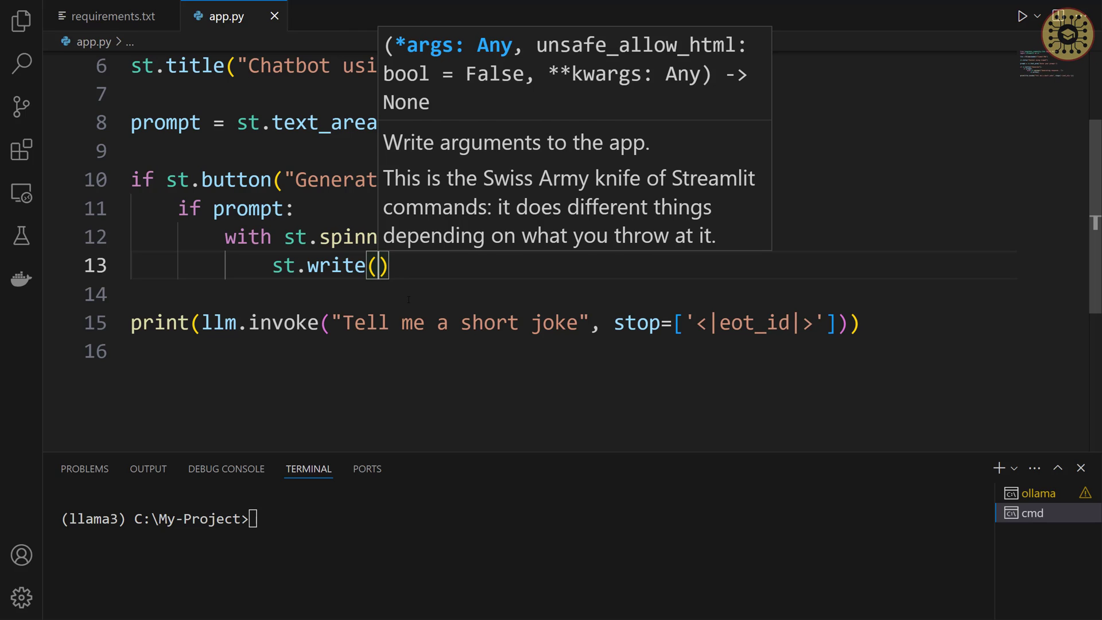
- Move the llm.invoke call from the print line into st.write inside the spinner
left_click_drag(201, 323, 840, 323)
key("ctrl+x")
left_click(380, 267)
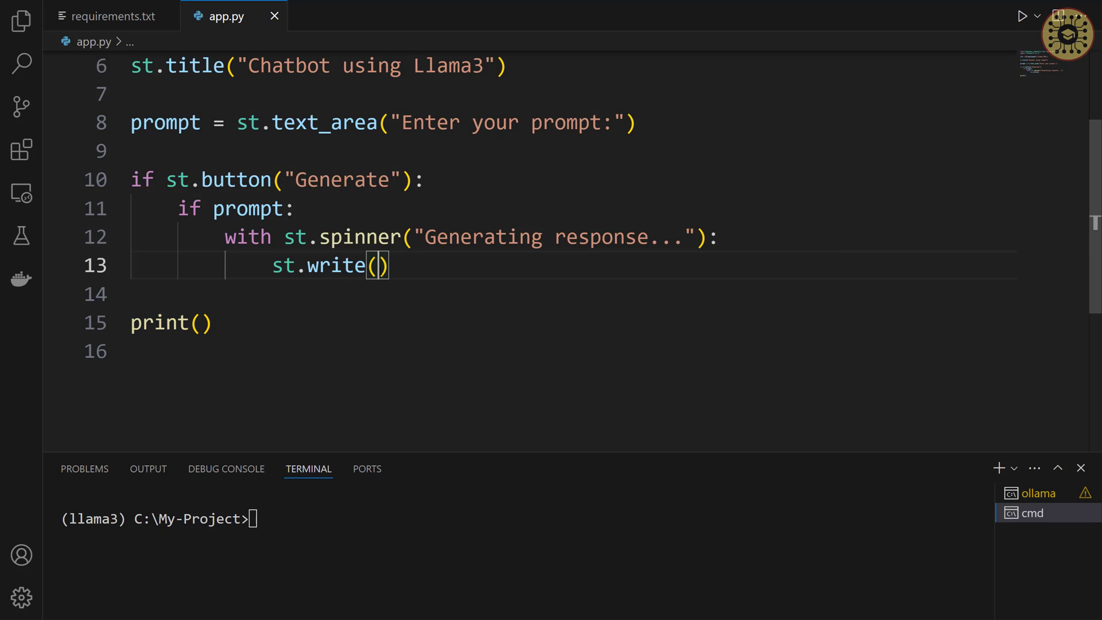
key("ctrl+v")
scroll(334, 297, "left", 1)
- Replace the "Tell me a short joke" string with prompt in the invoke call
left_click(755, 265)
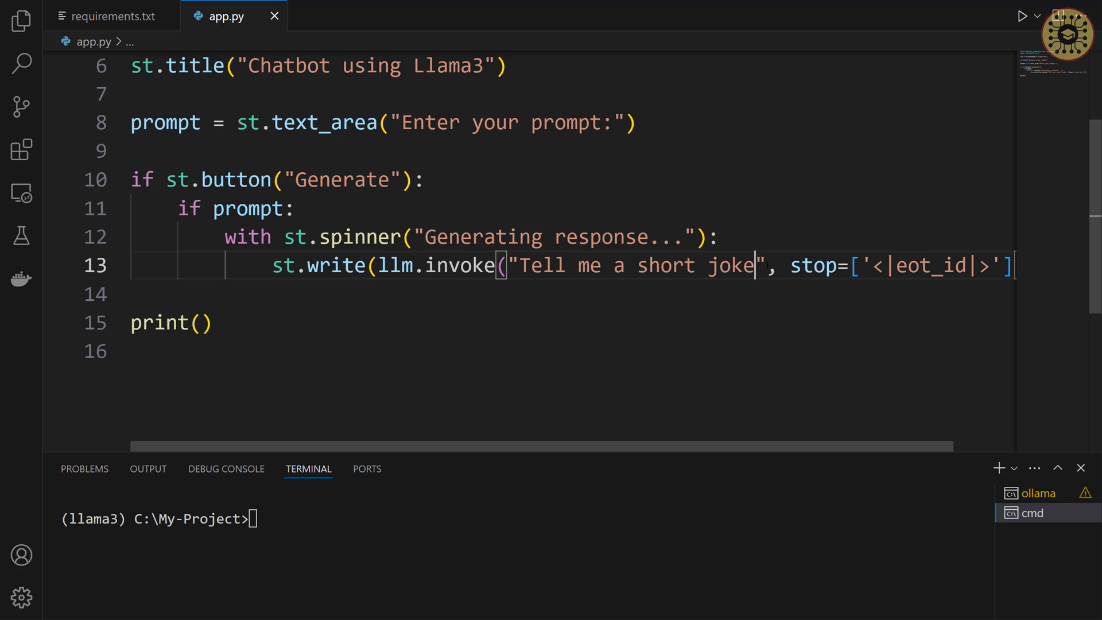
left_click_drag(766, 266, 508, 265)
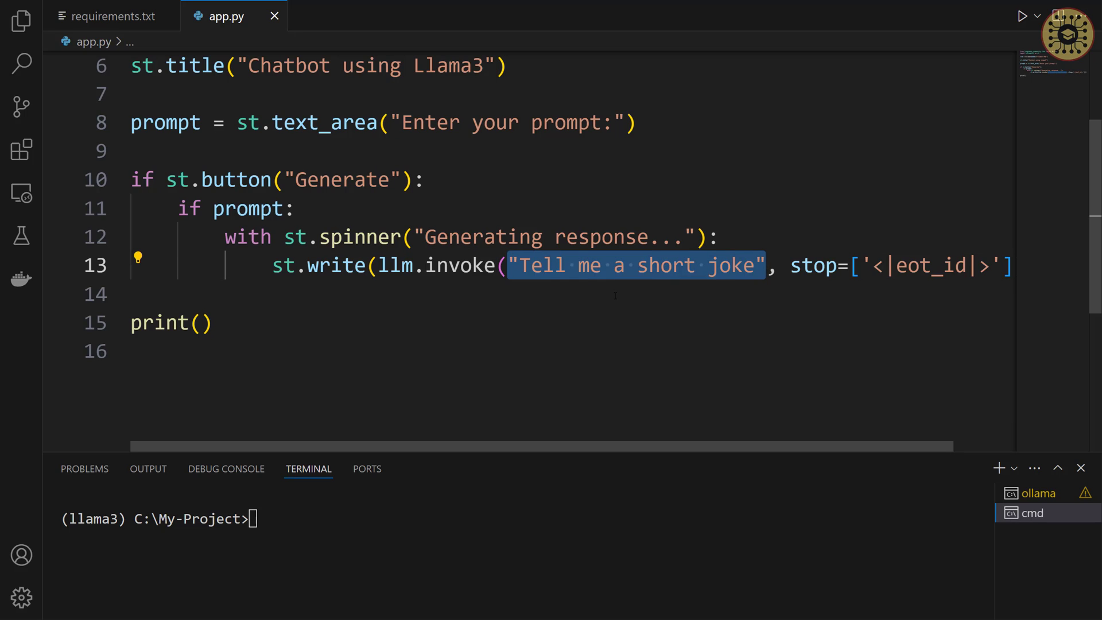
key("BackSpace")
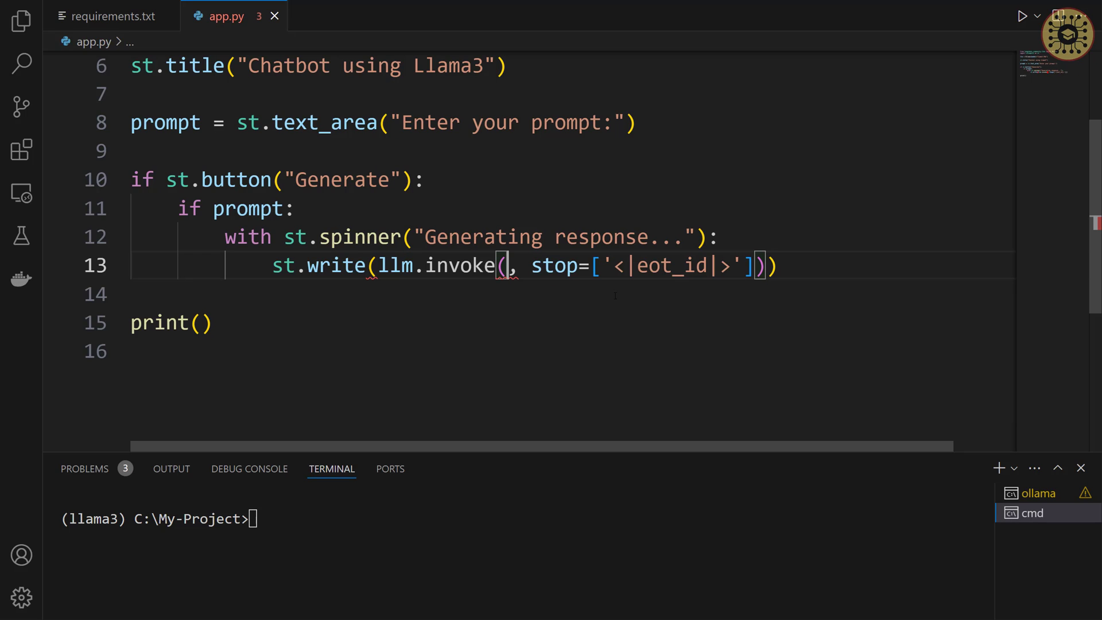
type("prompt")
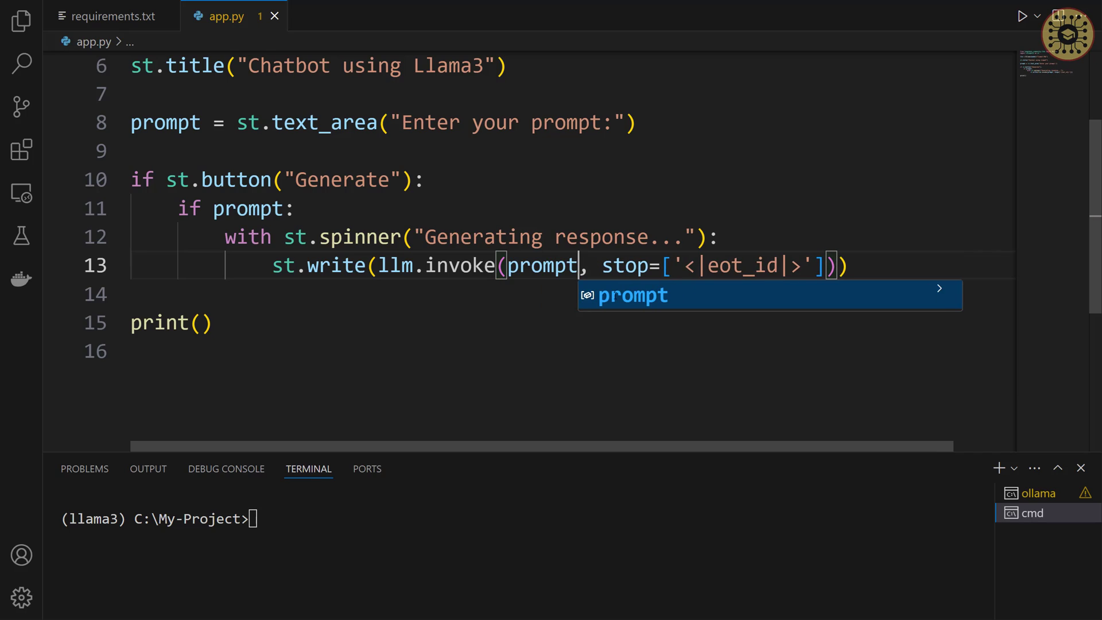
left_click(213, 322)
- Delete the leftover empty print line and change the model back to "llama3"
key("shift+Home")
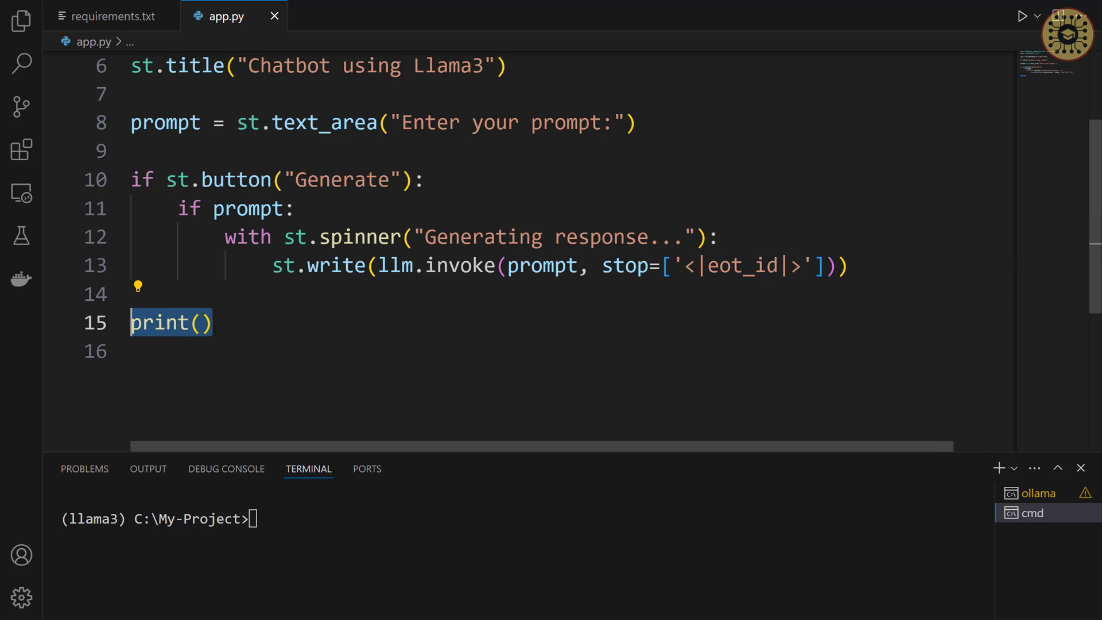
key("BackSpace")
key("BackSpace")
key("BackSpace")
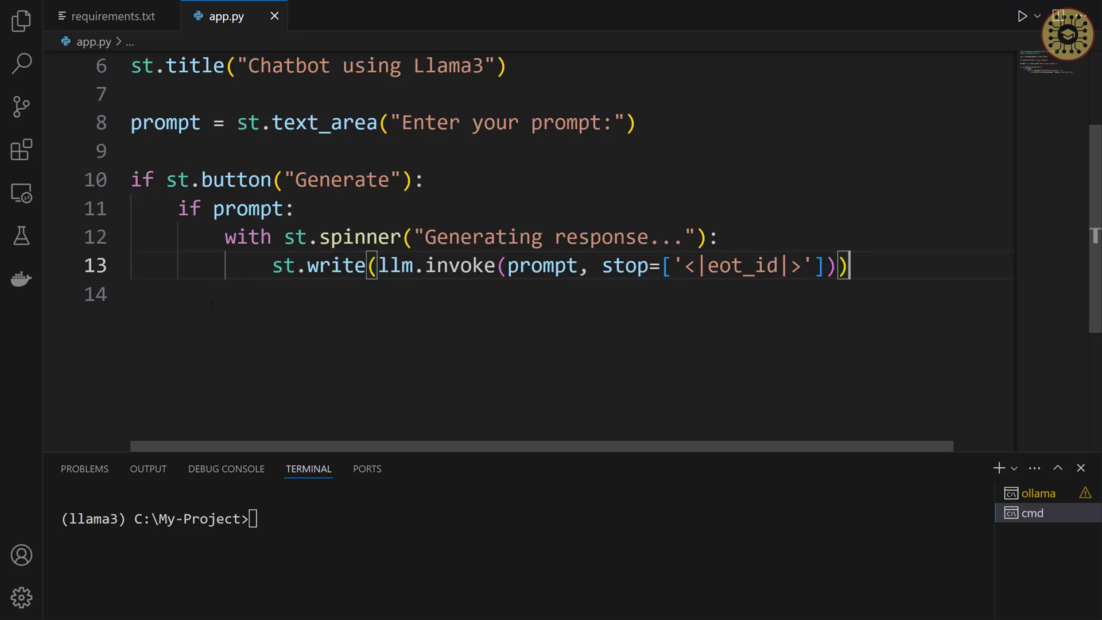
scroll(210, 304, "up", 2)
left_click(501, 155)
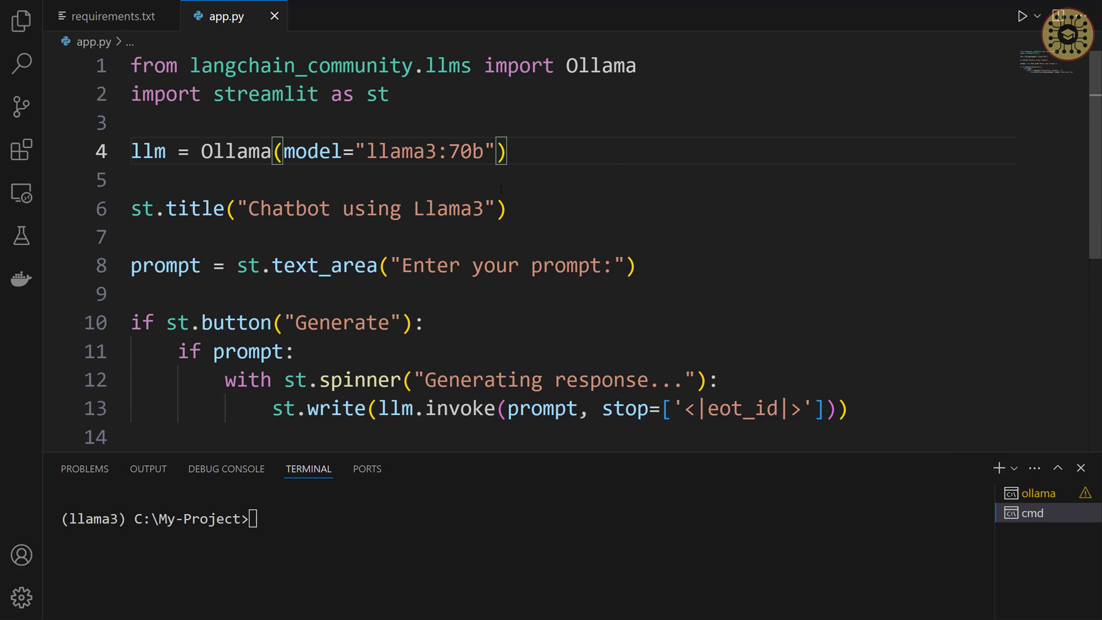
key("Left")
key("Left")
key("BackSpace")
key("BackSpace")
key("BackSpace")
key("BackSpace")
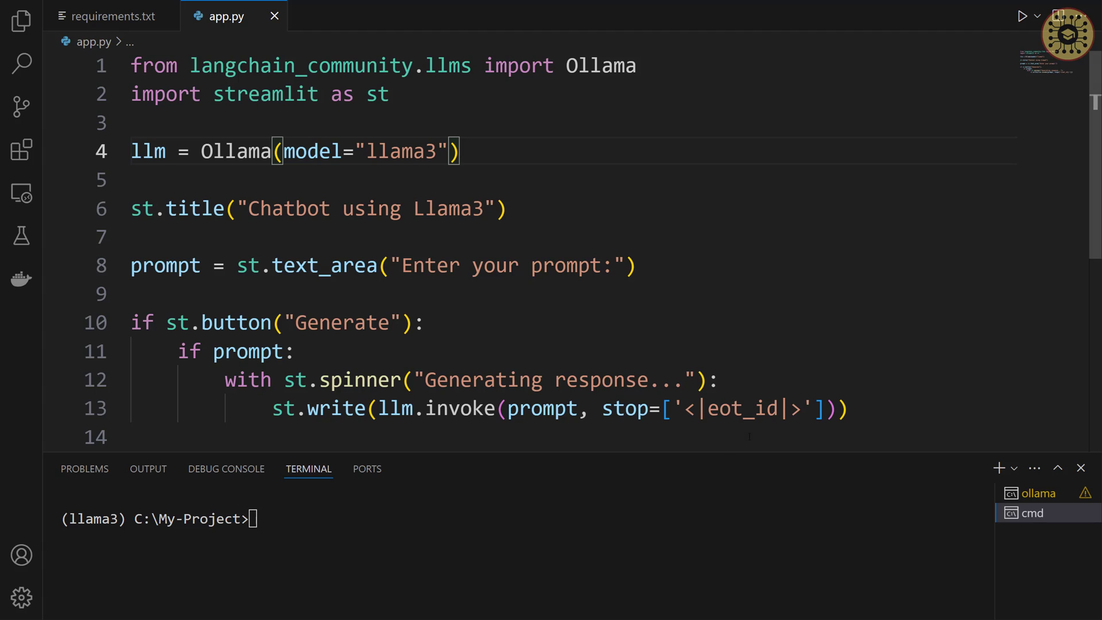
- Enter streamlit run app.py in the slightly enlarged VS Code terminal
left_click_drag(723, 453, 723, 433)
left_click(523, 528)
type("s")
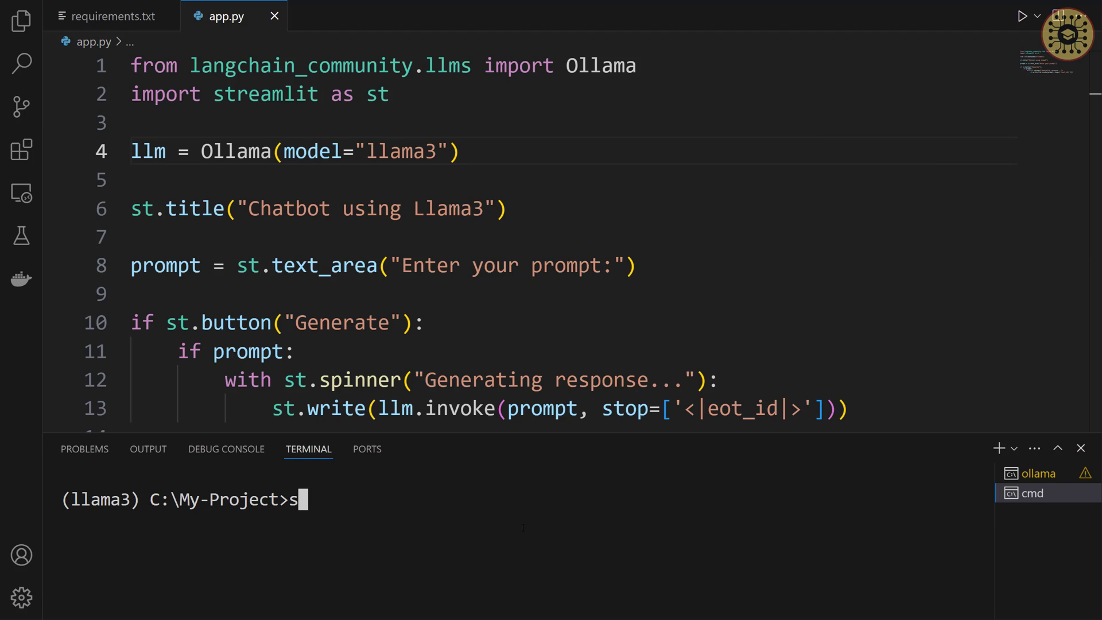
type("treamlit ru")
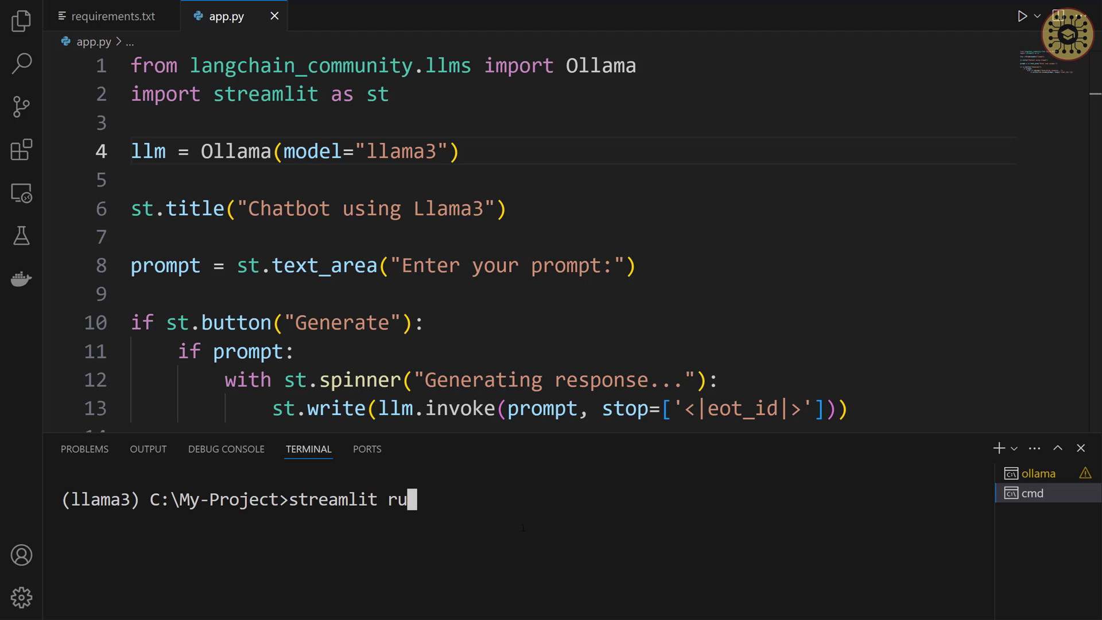
type("n app.")
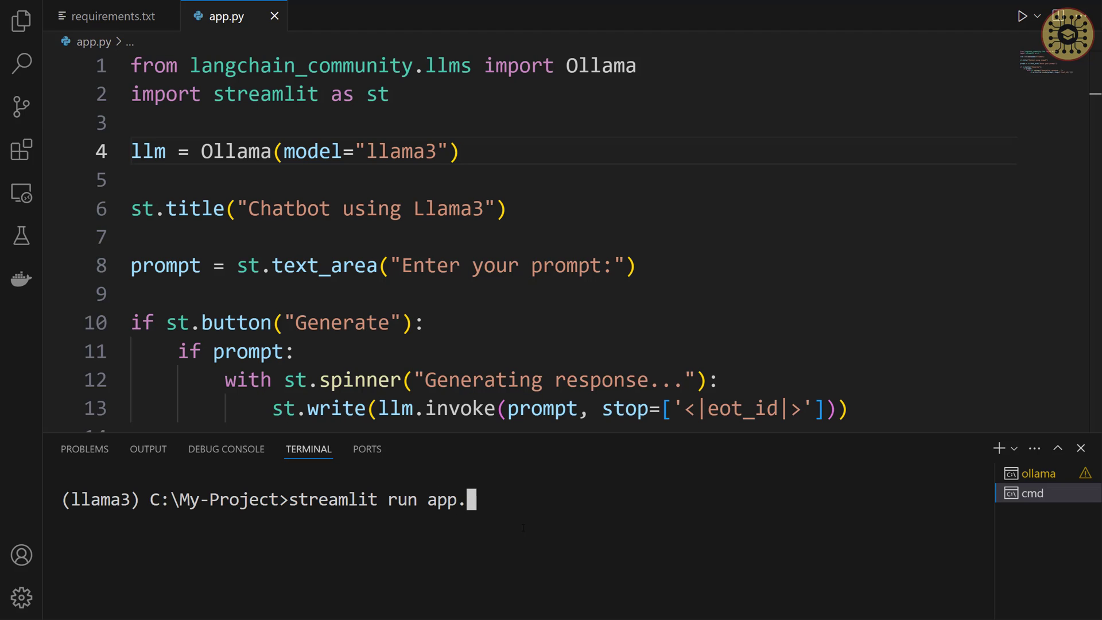
type("py")
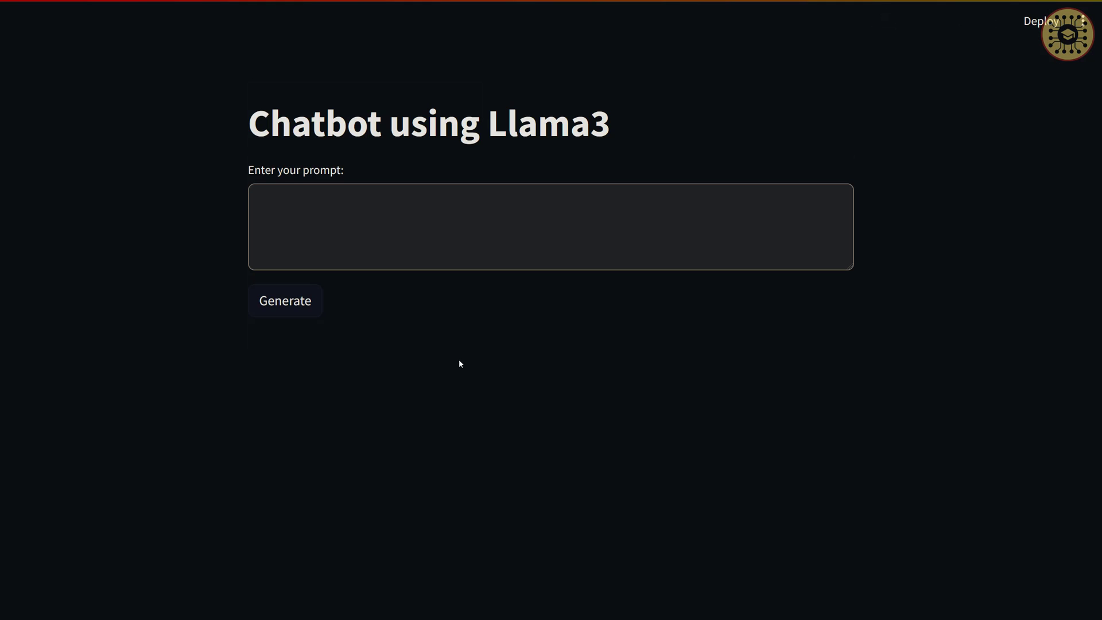
- Ask the chatbot 'Hi, who are you?' and generate the answer
left_click(368, 224)
type("Hi, ")
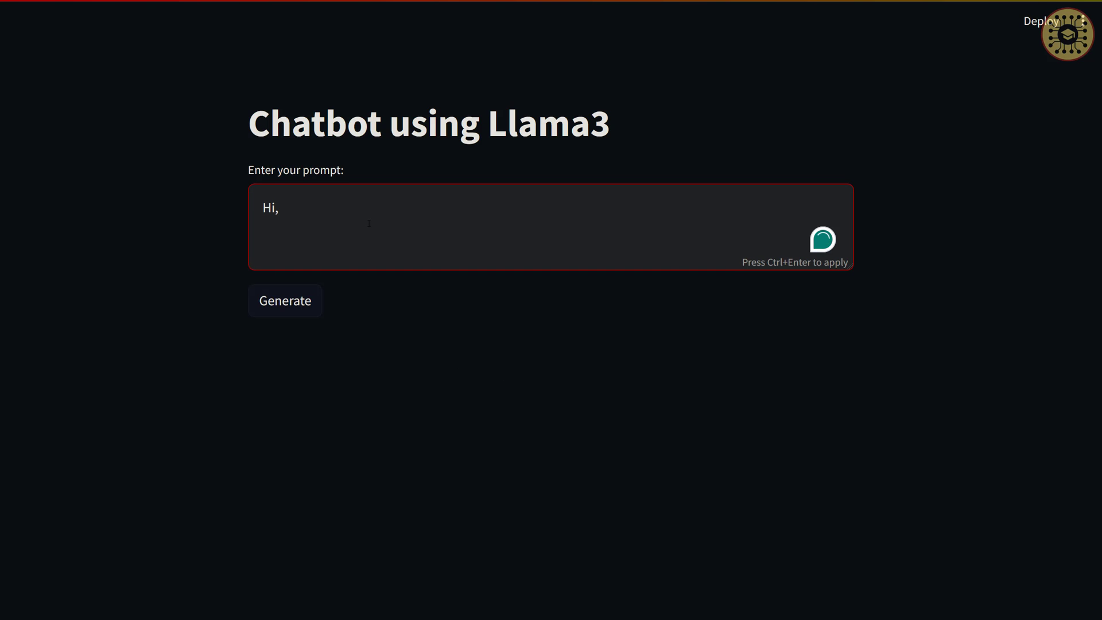
type("who are you")
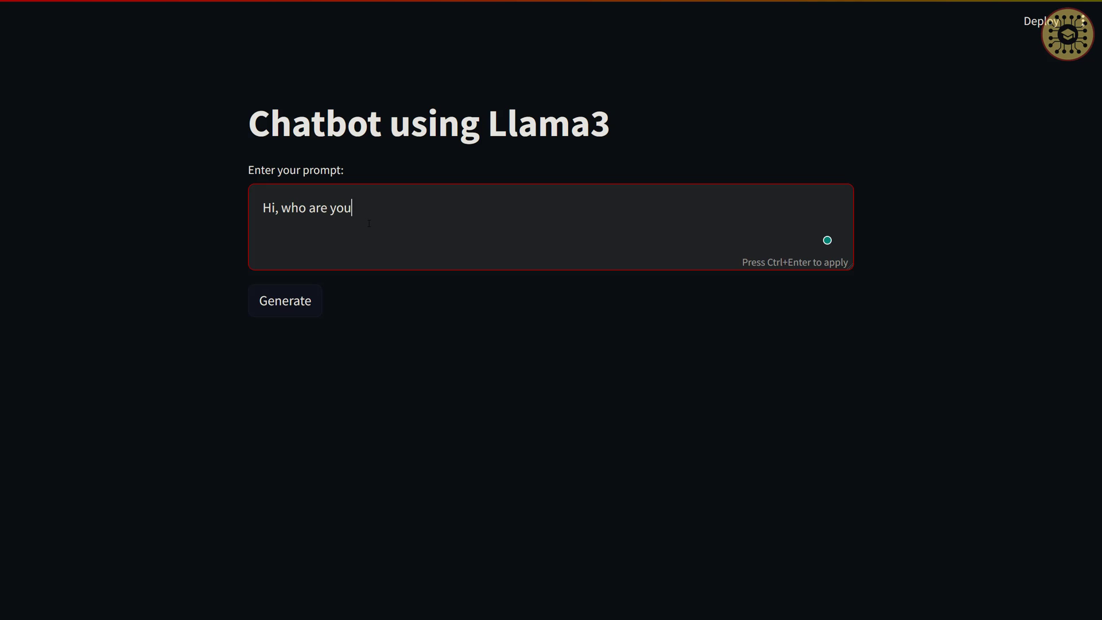
type("?")
left_click(297, 305)
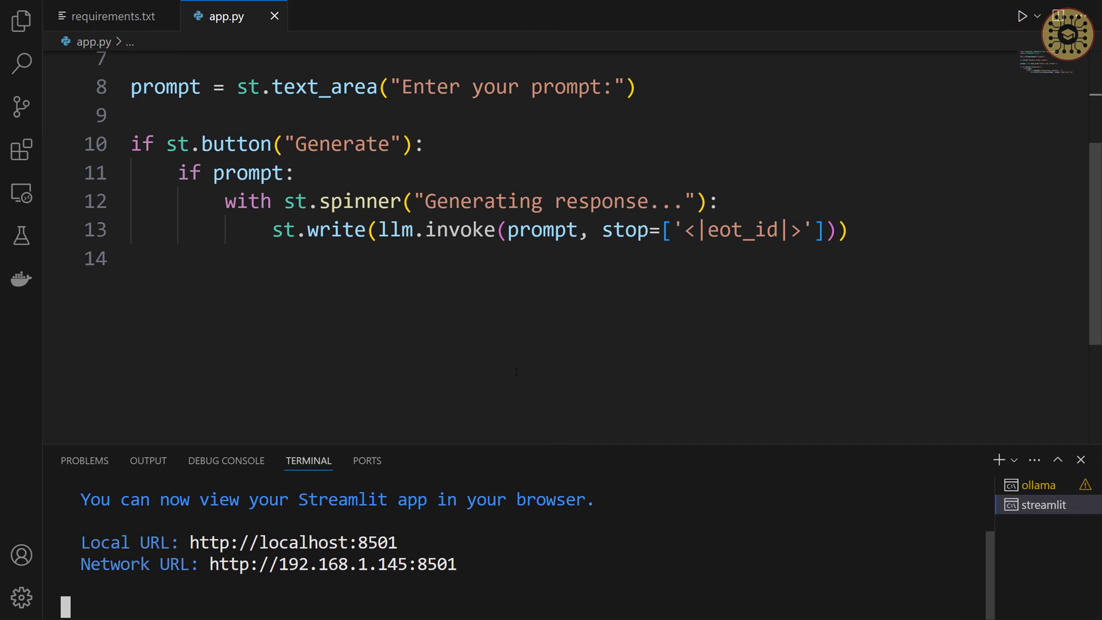
- Change line 13 to st.write_stream and start replacing invoke with stream in the llm call
left_click(380, 229)
type("_")
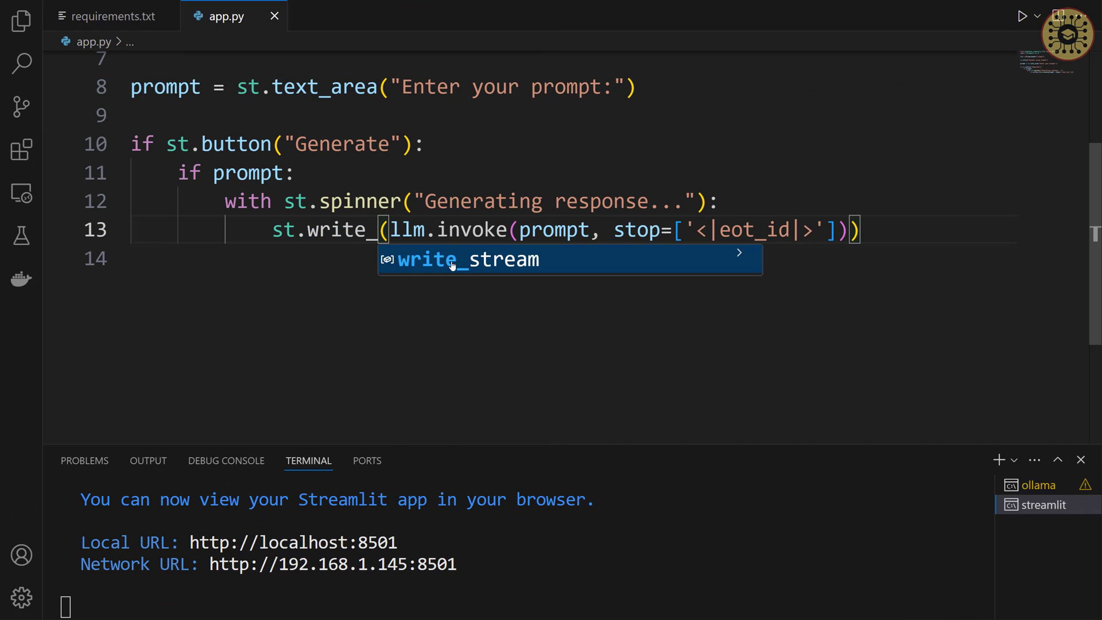
key("Tab")
double_click(543, 229)
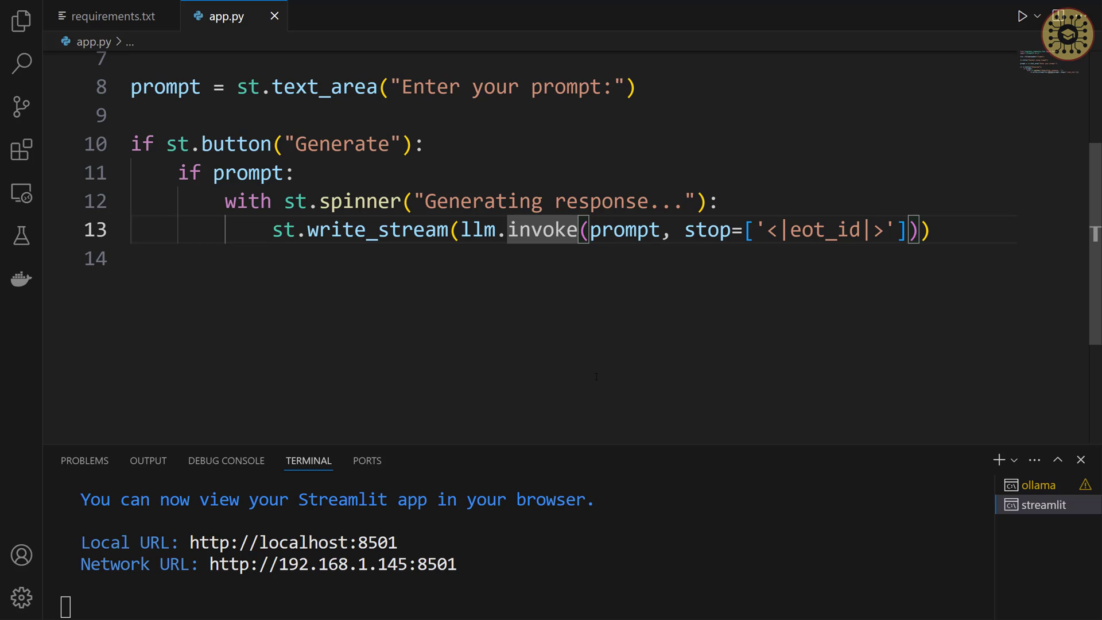
key("BackSpace")
key("BackSpace")
key("BackSpace")
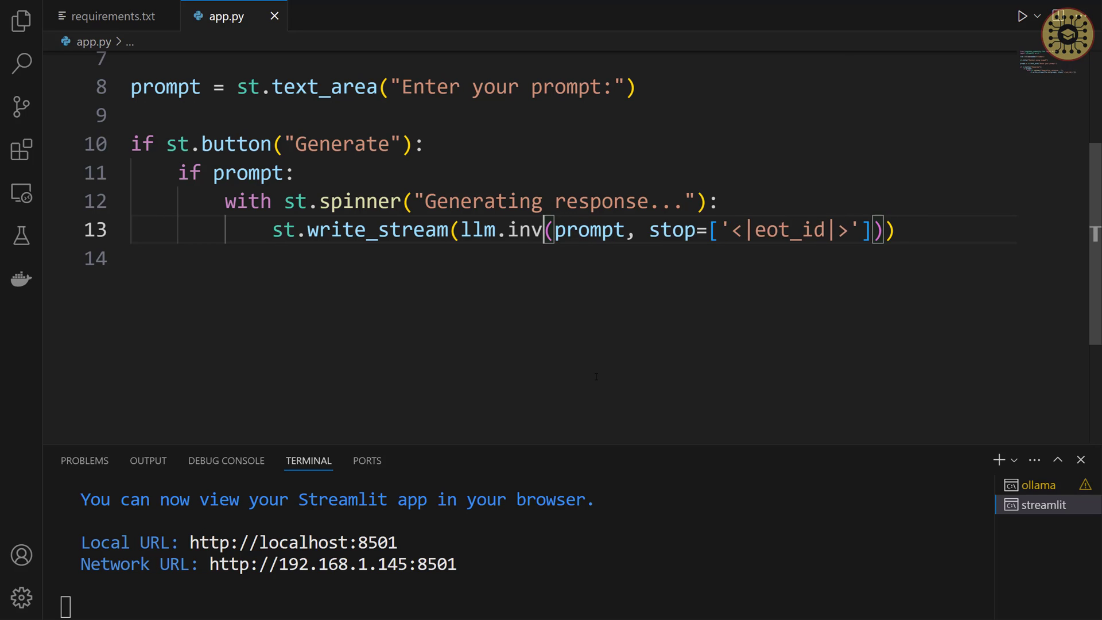
key("BackSpace")
key("BackSpace")
key("BackSpace")
type("strea")
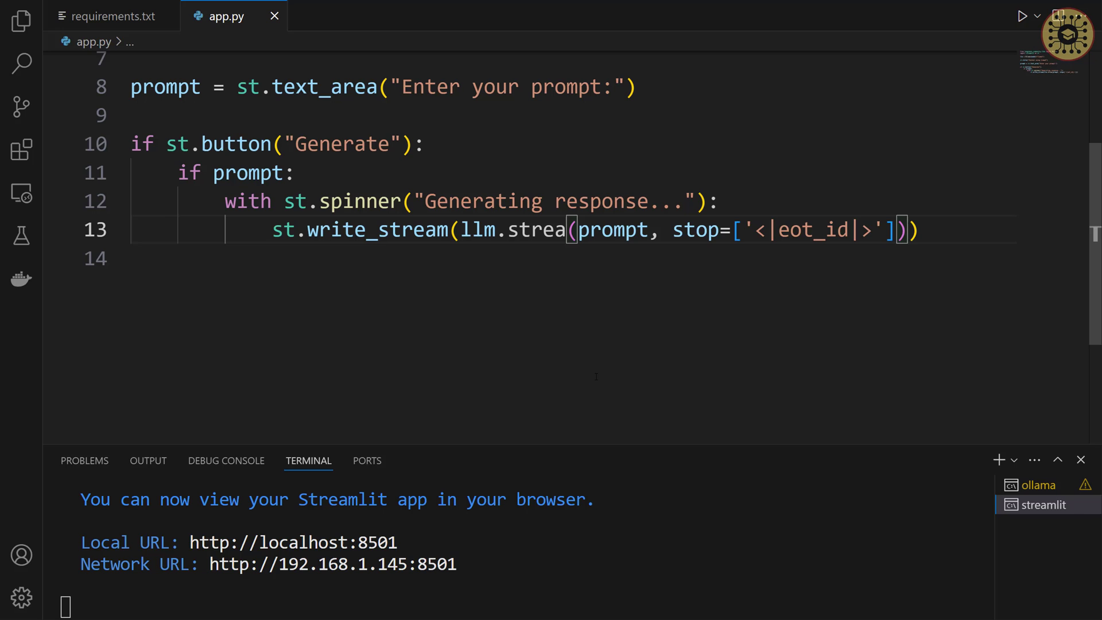
type("m")
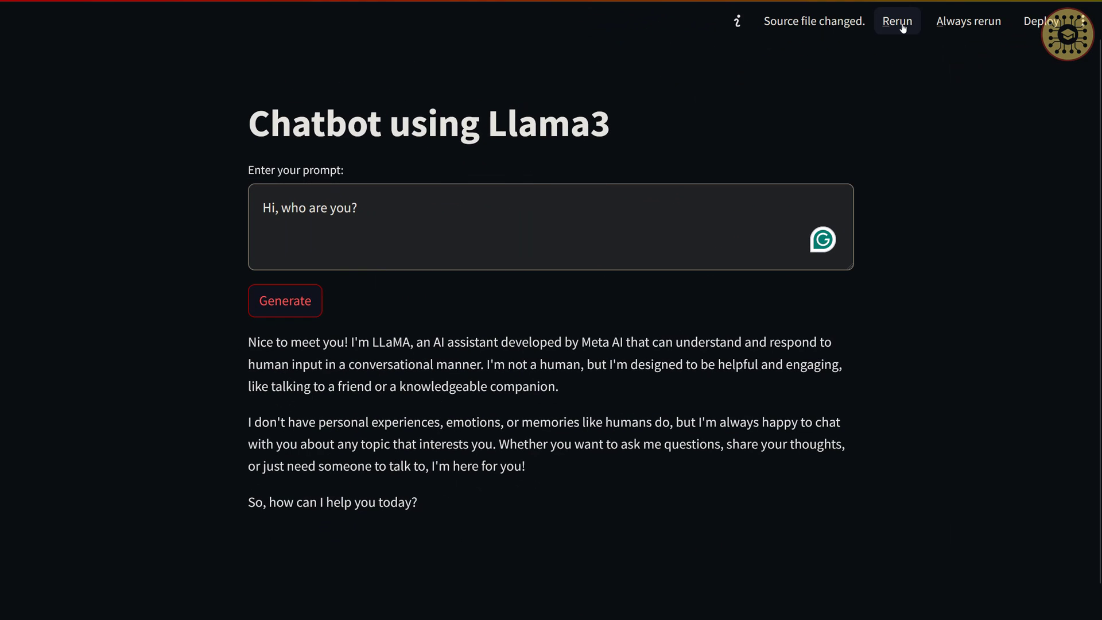
- Rerun the app, stream a reply to 'Hi, who are you?', then request a short computer joke
left_click(902, 29)
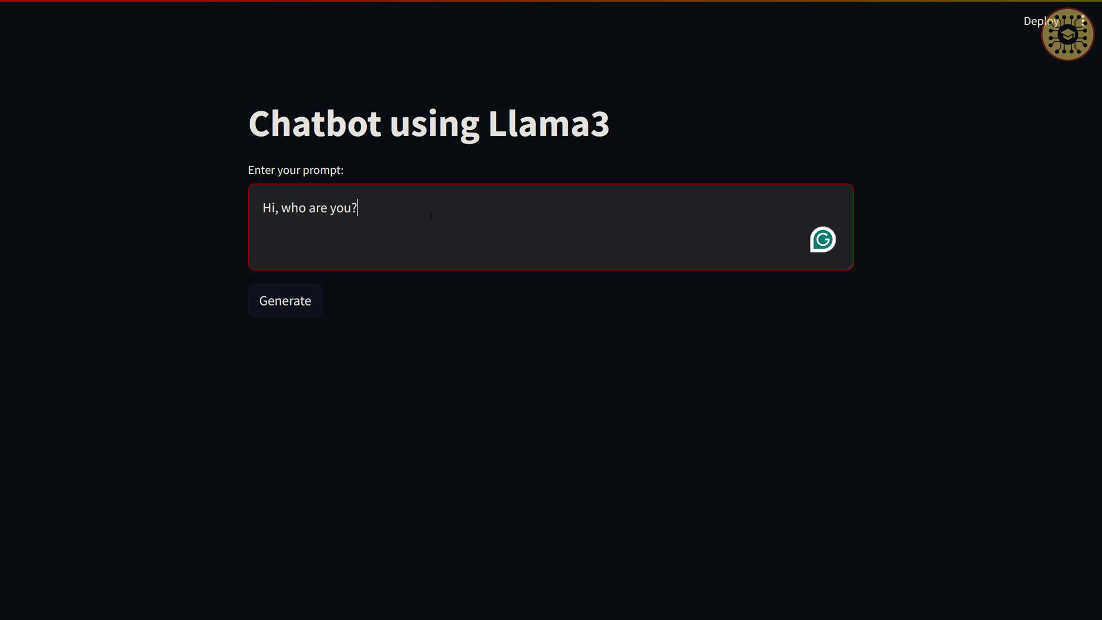
left_click(298, 307)
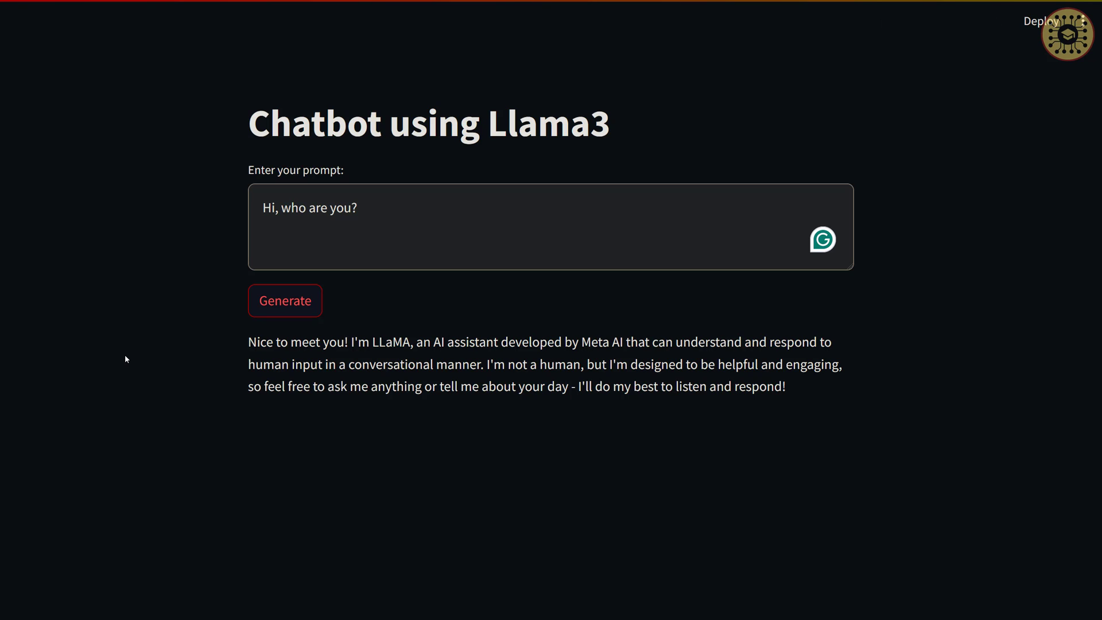
left_click(322, 218)
key("ctrl+shift+Left")
key("ctrl+shift+Left")
key("ctrl+shift+Left")
key("ctrl+shift+Left")
key("BackSpace")
type("T")
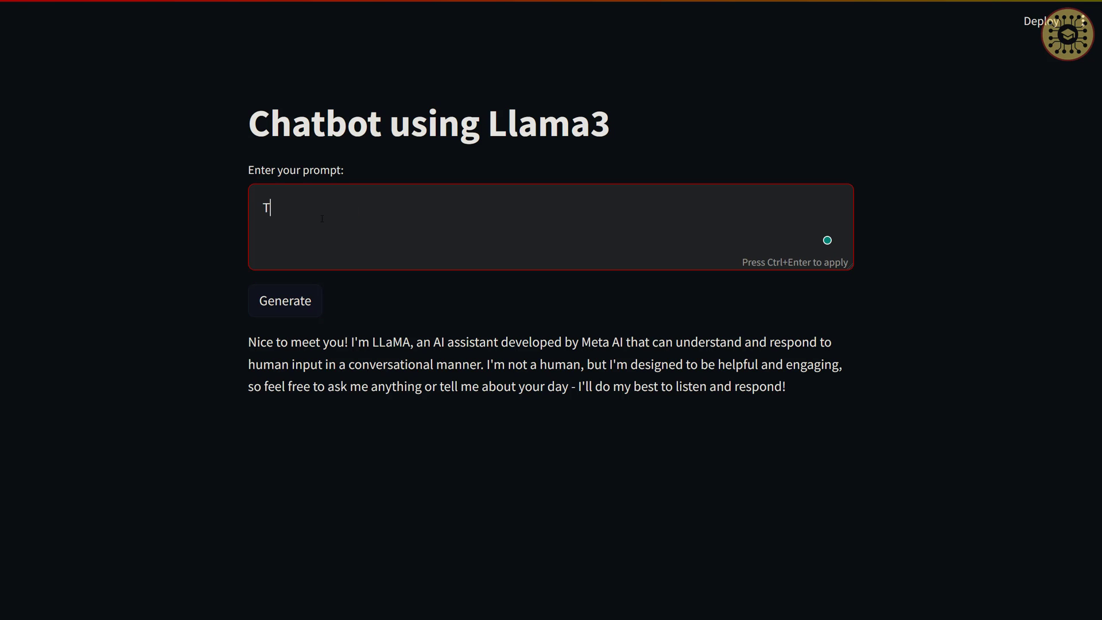
type("ell me a show")
type("rt joke ")
type("about computer")
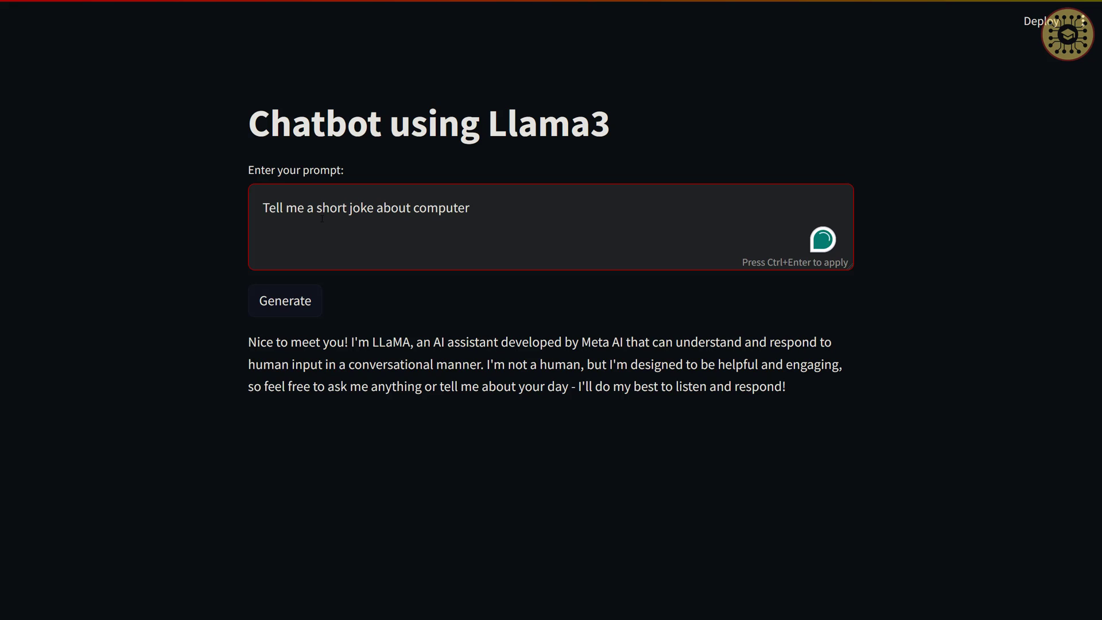
left_click(289, 313)
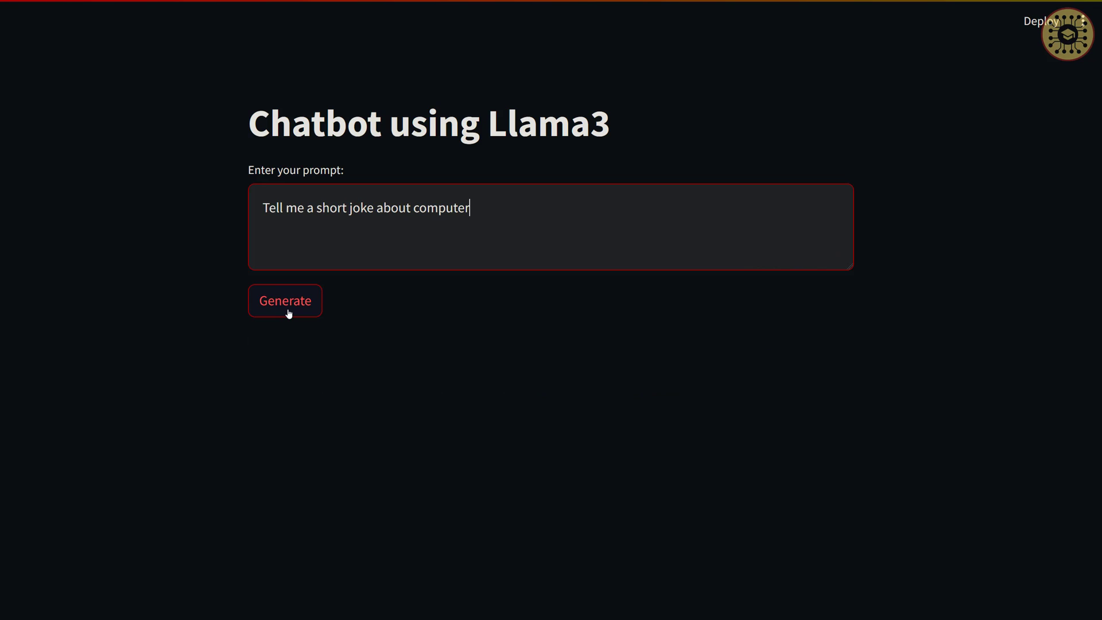
left_click(289, 313)
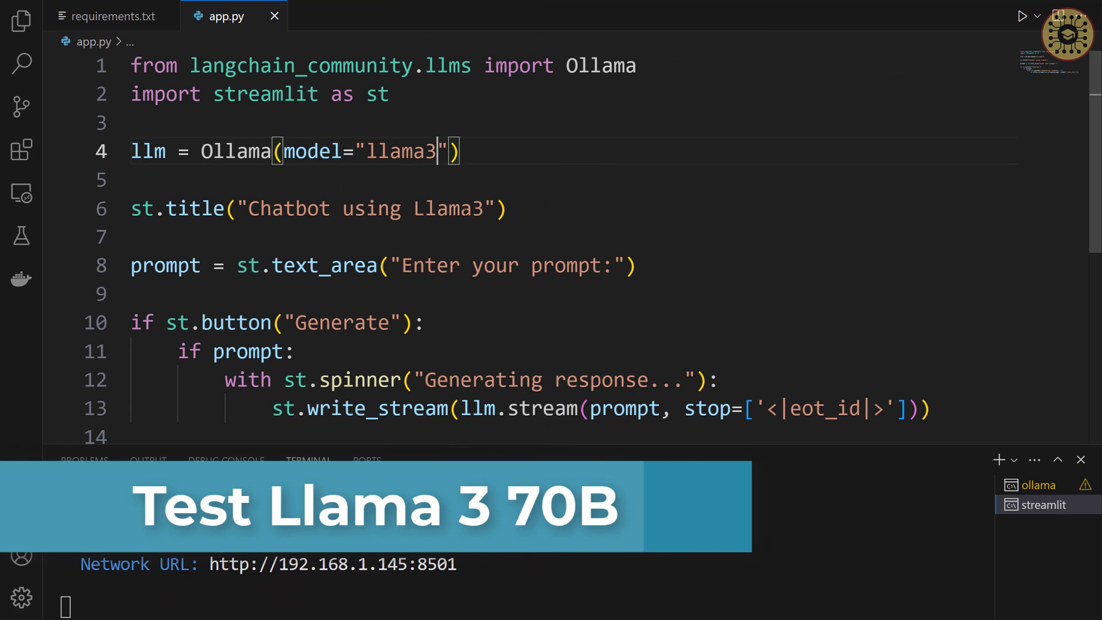
type(":")
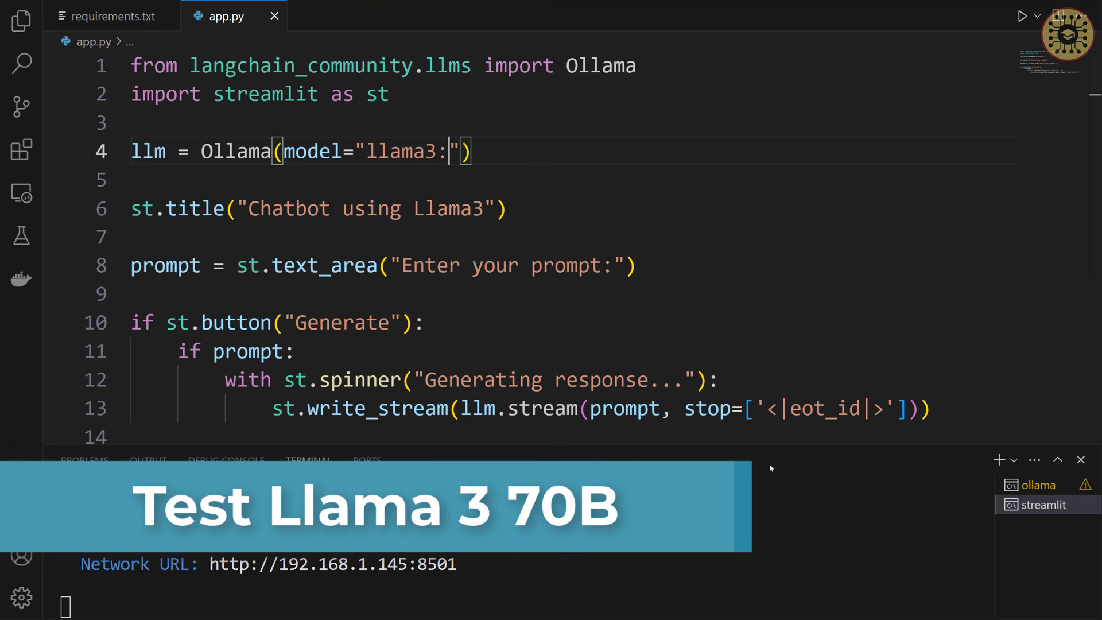
type("70")
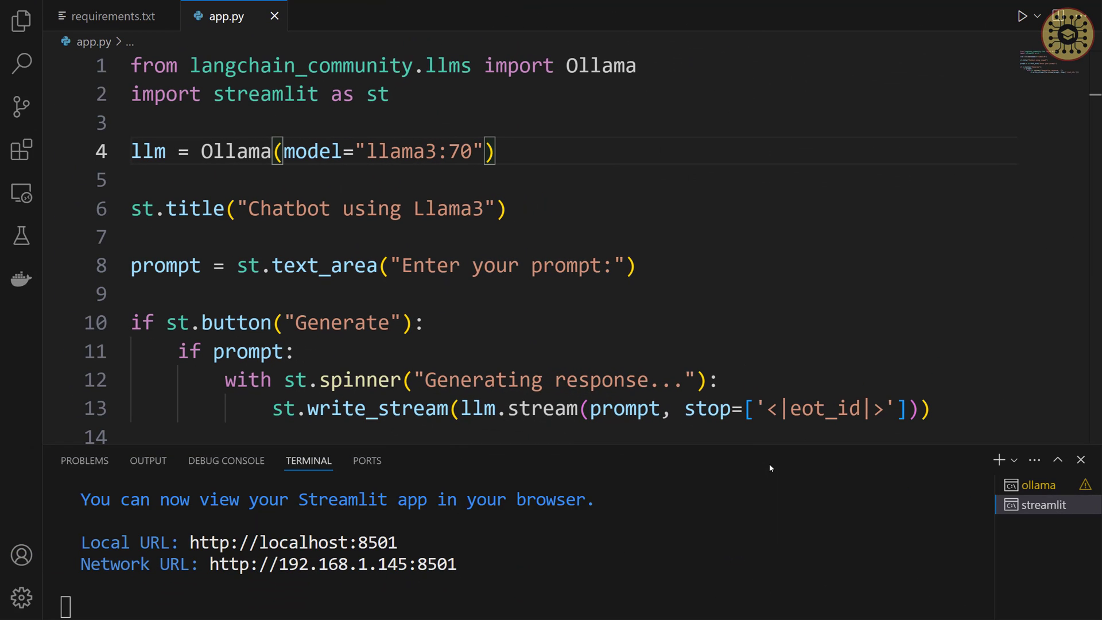
type("b")
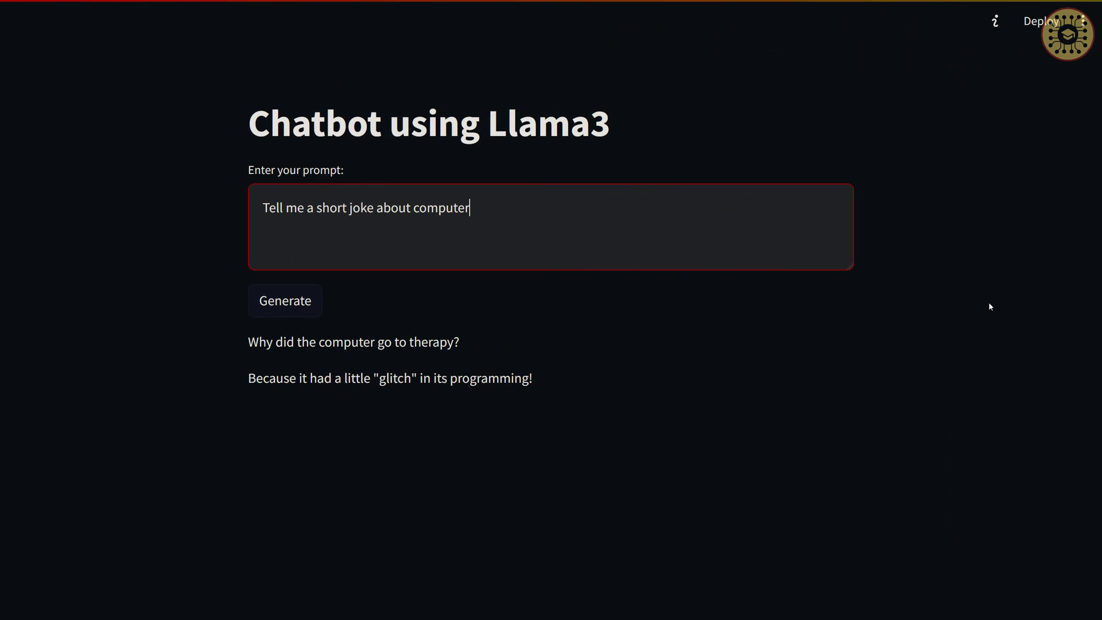
- Rerun with llama3:70b and generate a new computer joke, a doctor-and-virus one
left_click(898, 26)
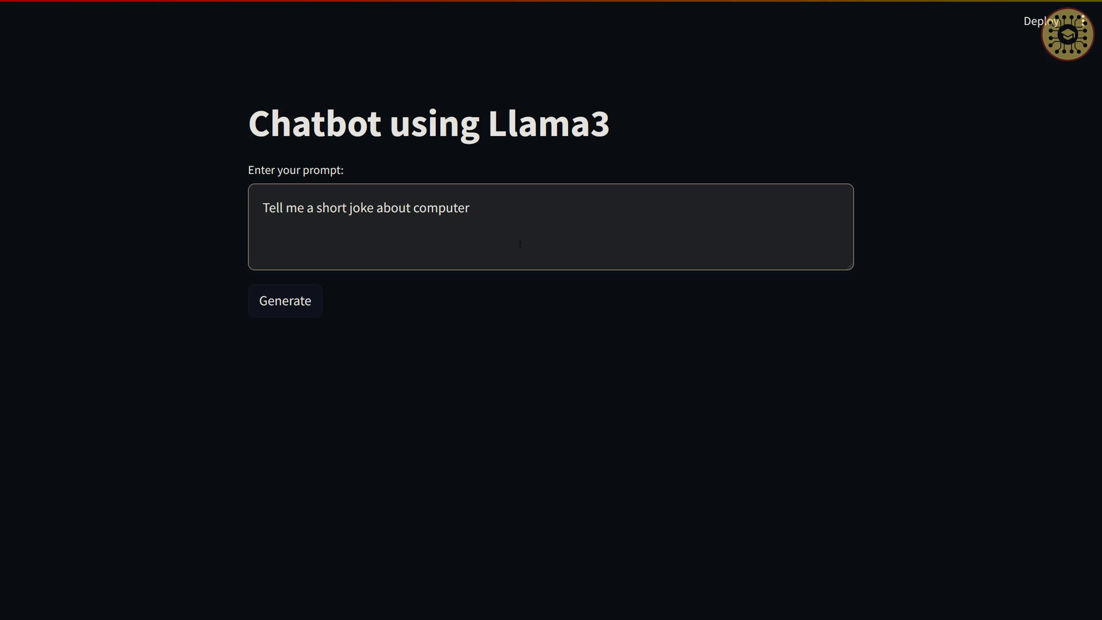
left_click(300, 305)
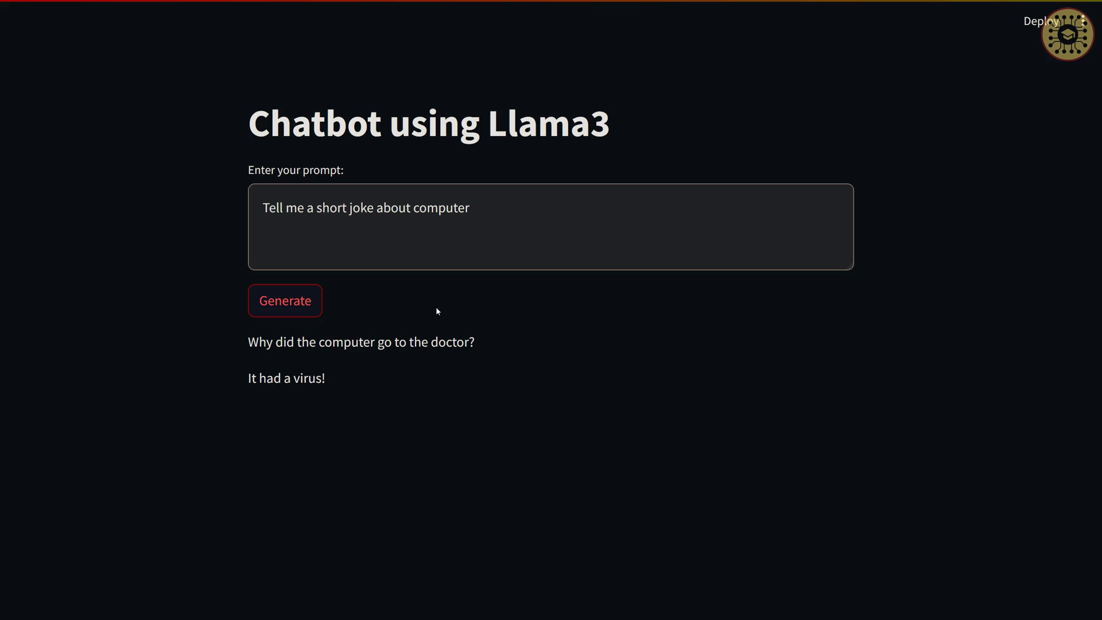
- Replace the prompt with 'What is the capital of France?' and generate the answer, Paris
left_click(499, 206)
key("ctrl+a")
key("BackSpace")
type("What ")
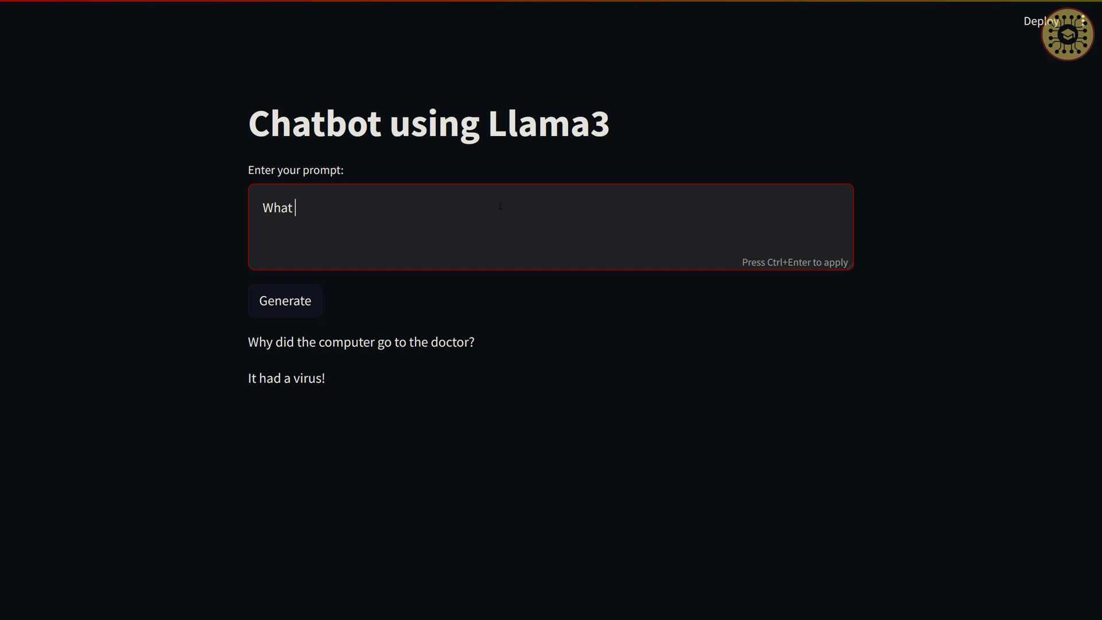
type("is the")
type(" capital ")
type("of Fra")
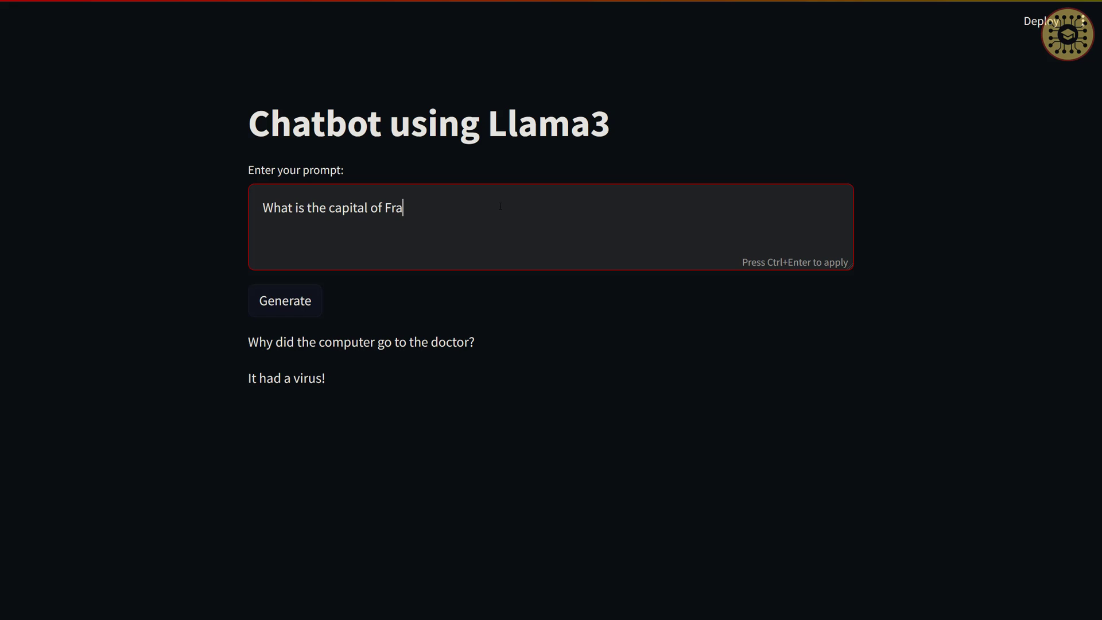
type("nce?")
left_click(316, 301)
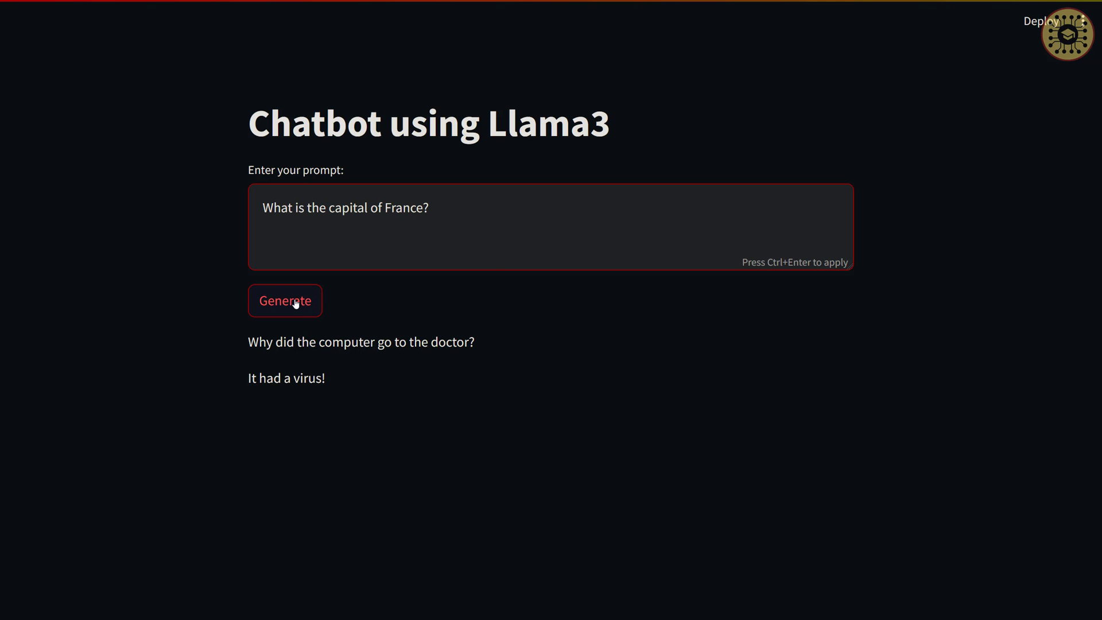